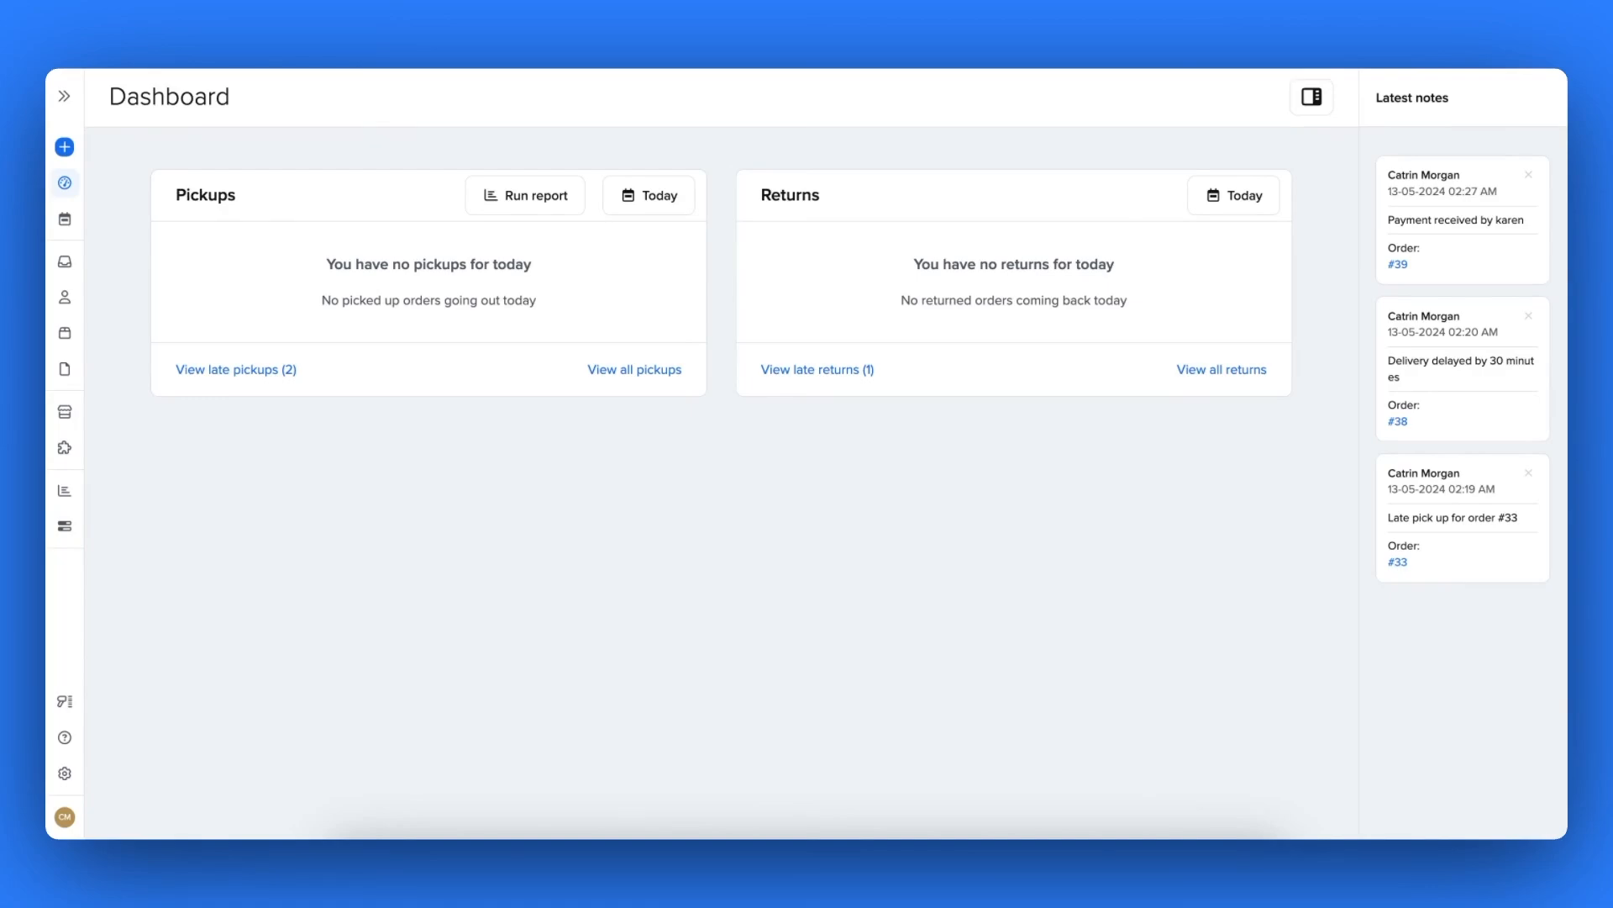
- Open the Custom fields page from the account settings gear
{"action": "left_click", "coordinate": [73, 780]}
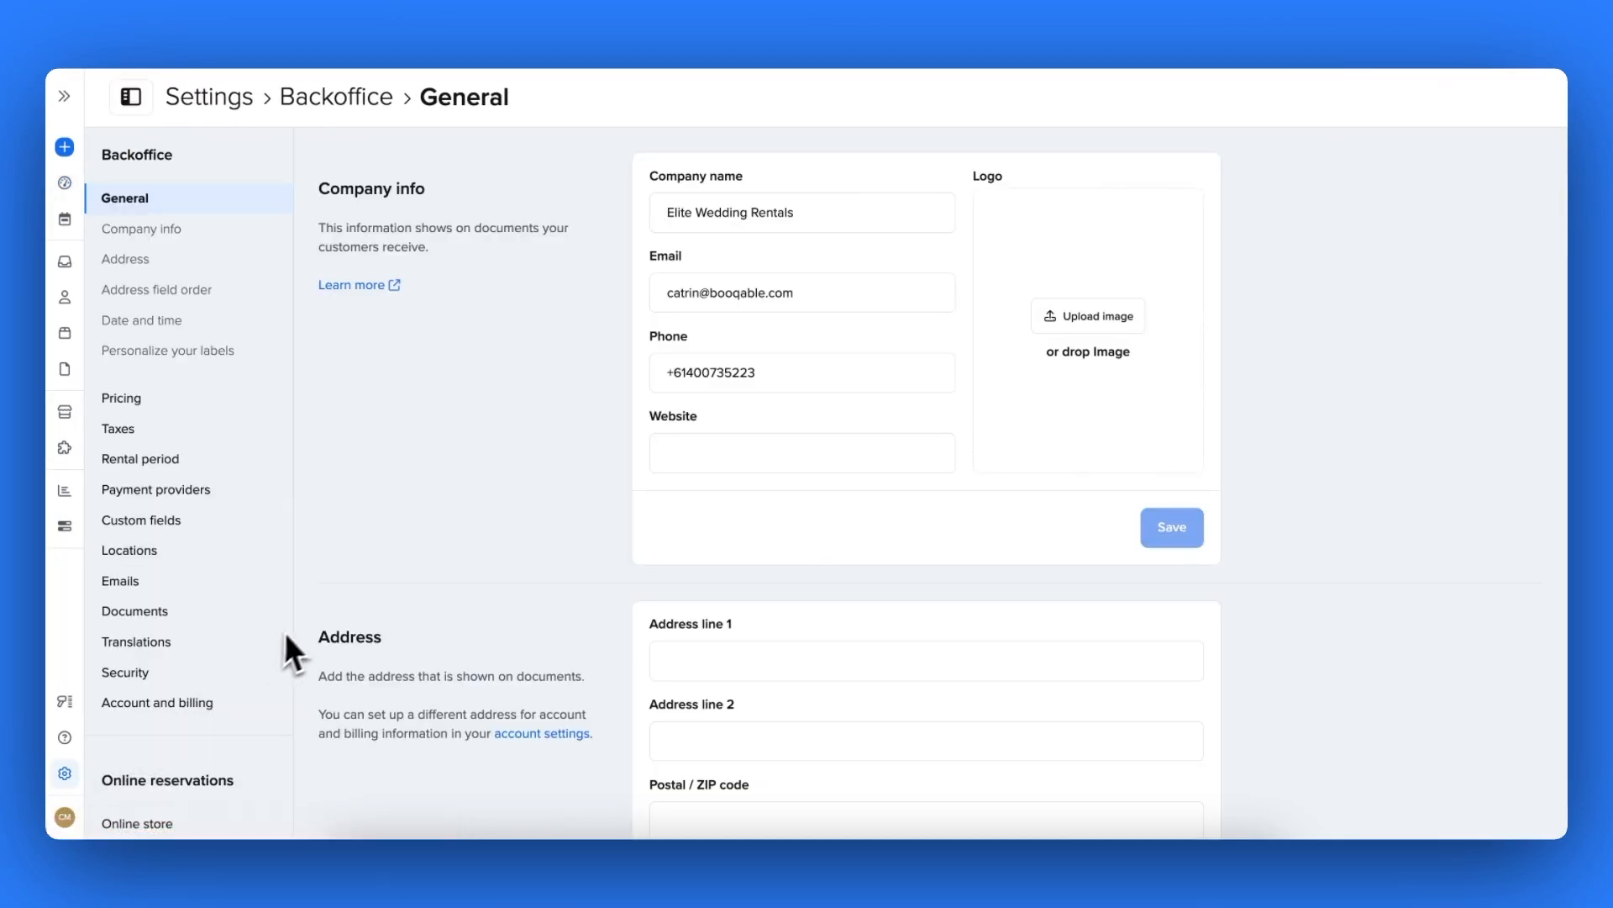
{"action": "left_click", "coordinate": [182, 527]}
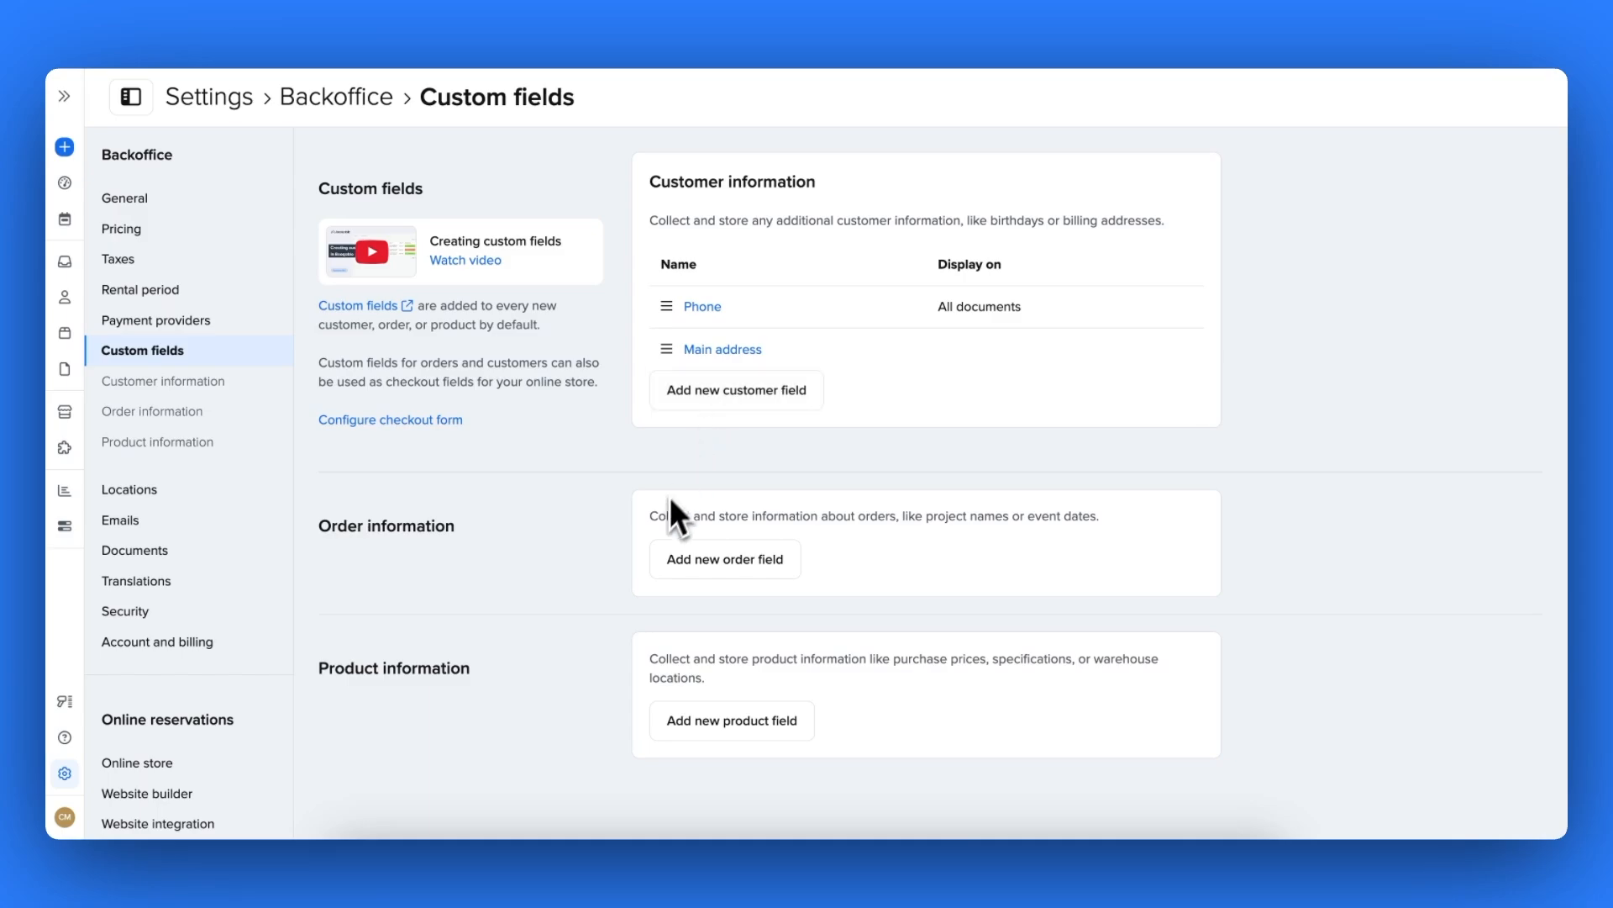
- Create a single-line text order field 'Venue details:' with variable Venue-details, displayed on all documents
{"action": "left_click", "coordinate": [673, 571]}
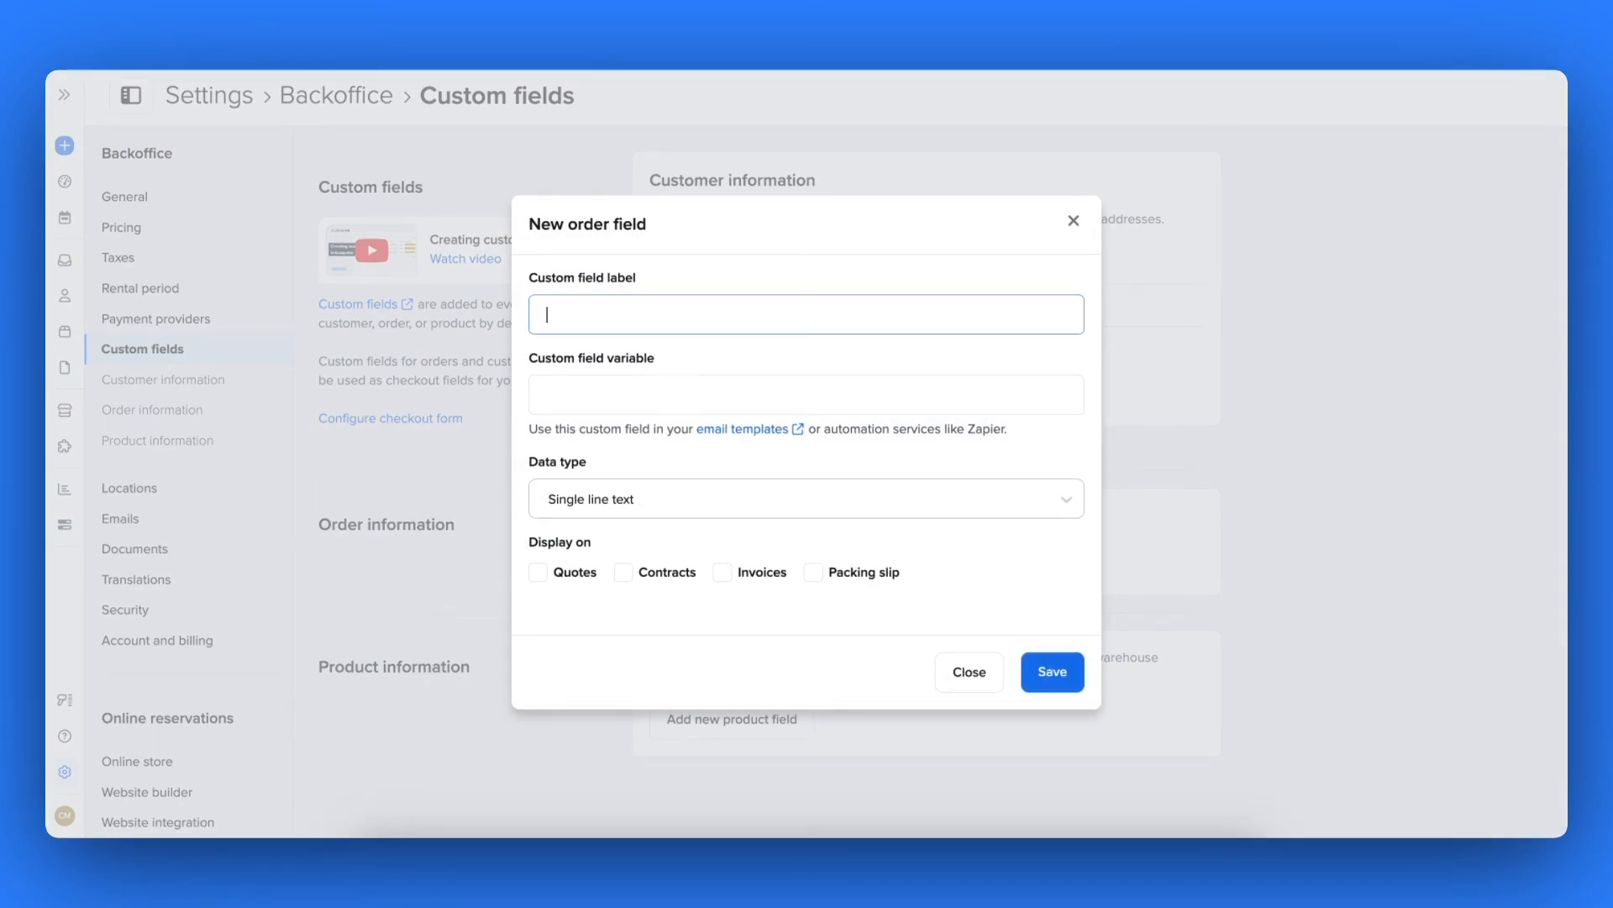
{"action": "left_click", "coordinate": [805, 499]}
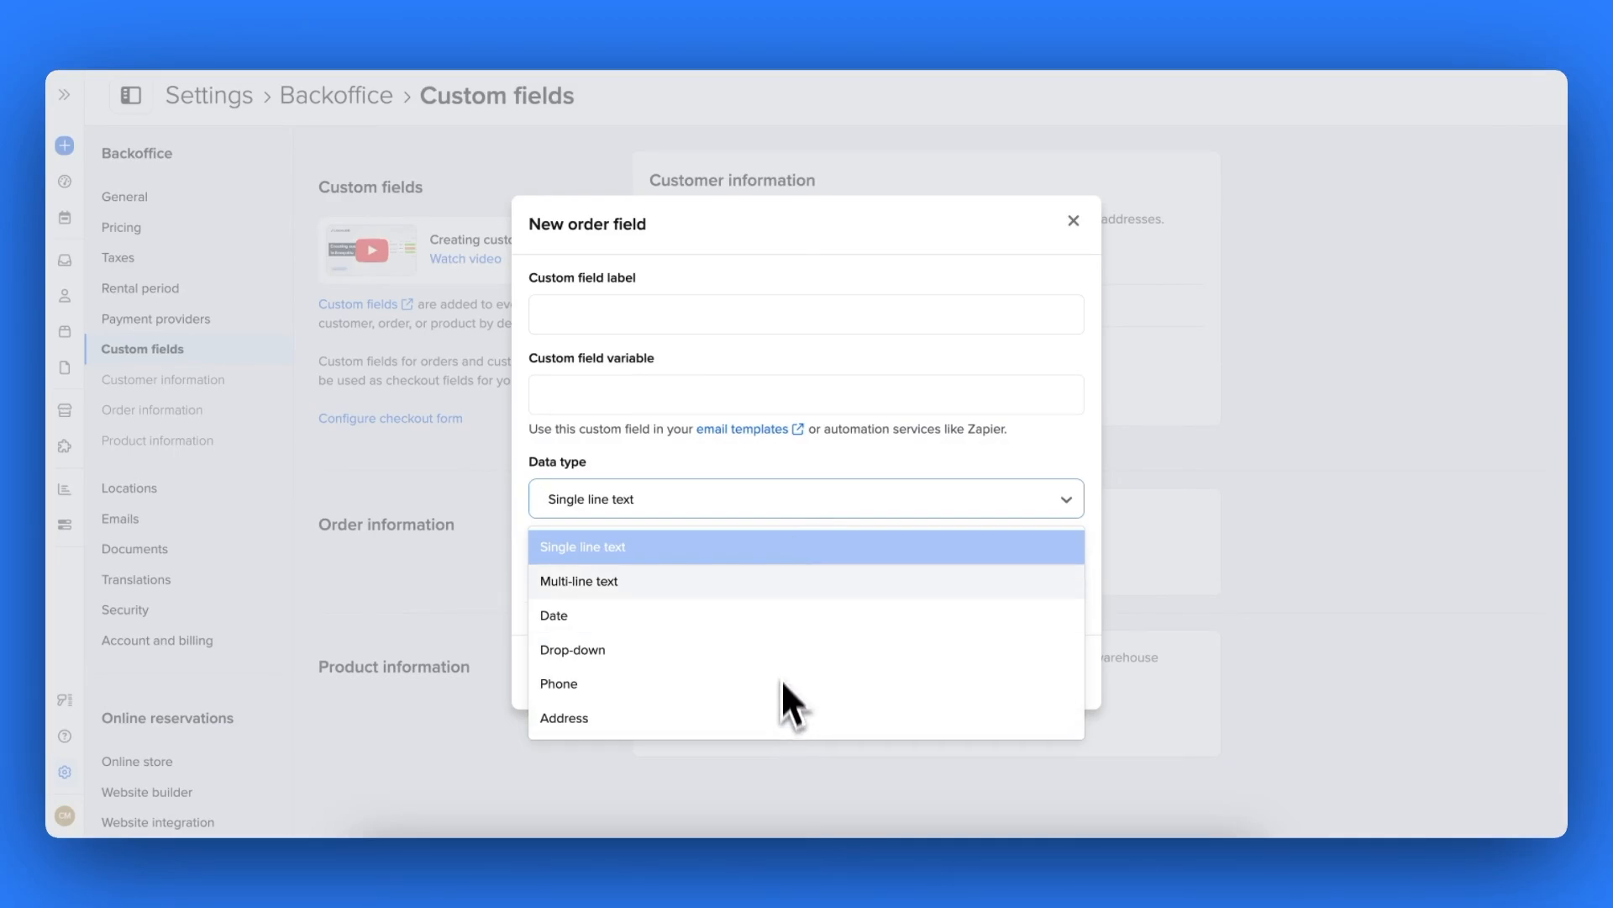
{"action": "left_click", "coordinate": [780, 560]}
{"action": "left_click", "coordinate": [677, 329]}
{"action": "type", "text": "V"}
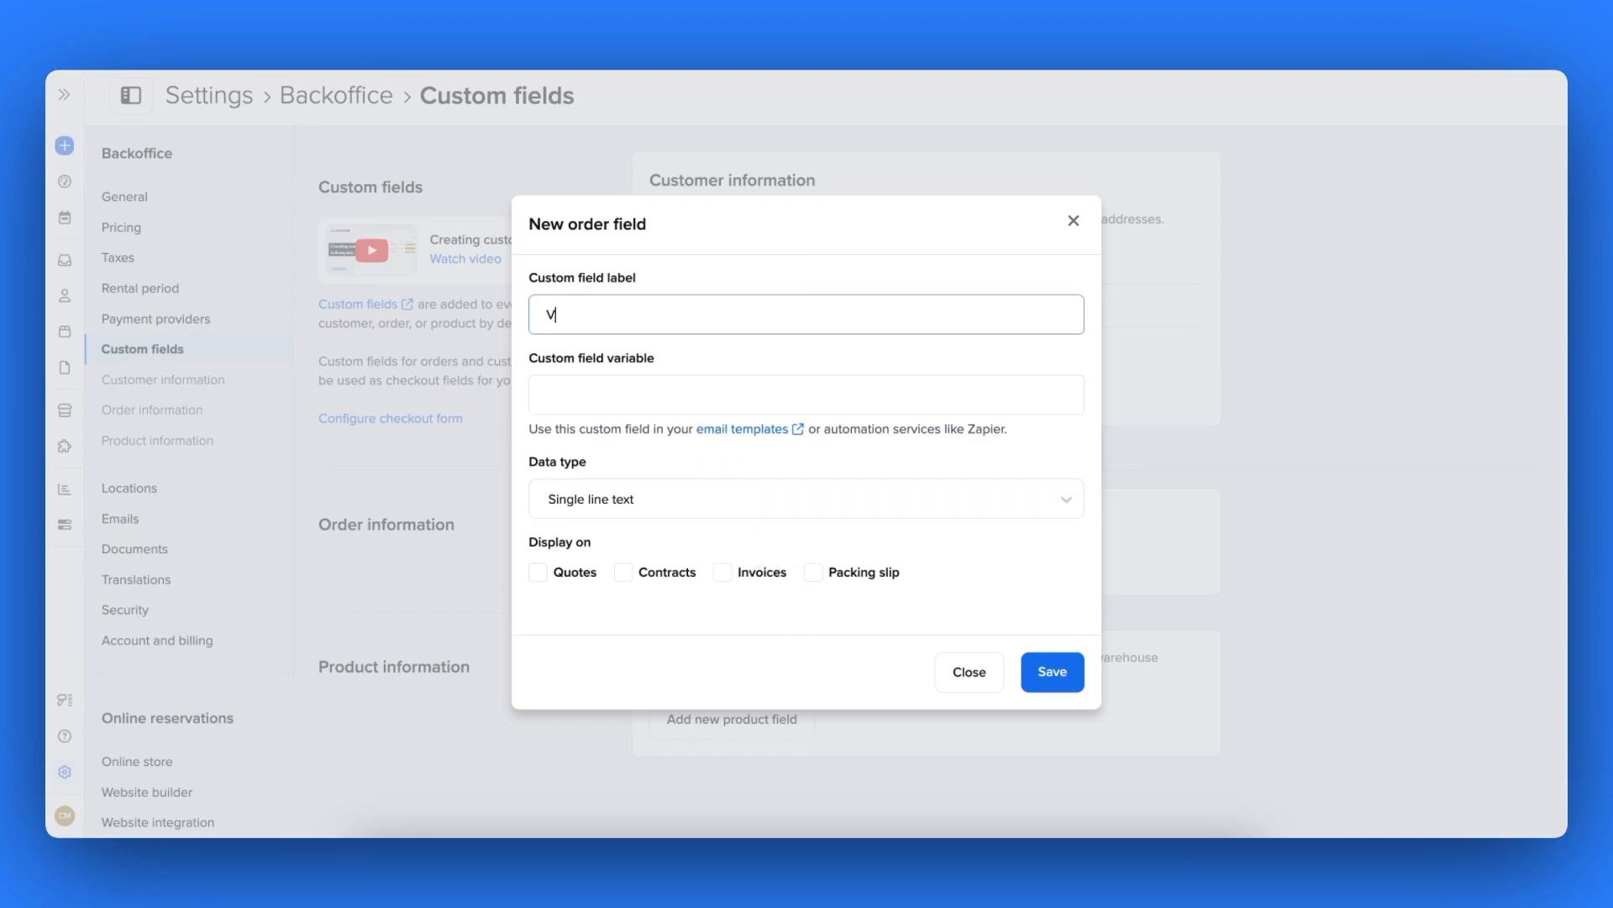
{"action": "type", "text": "enue details:"}
{"action": "left_click", "coordinate": [664, 390]}
{"action": "type", "text": "Venue-detail"}
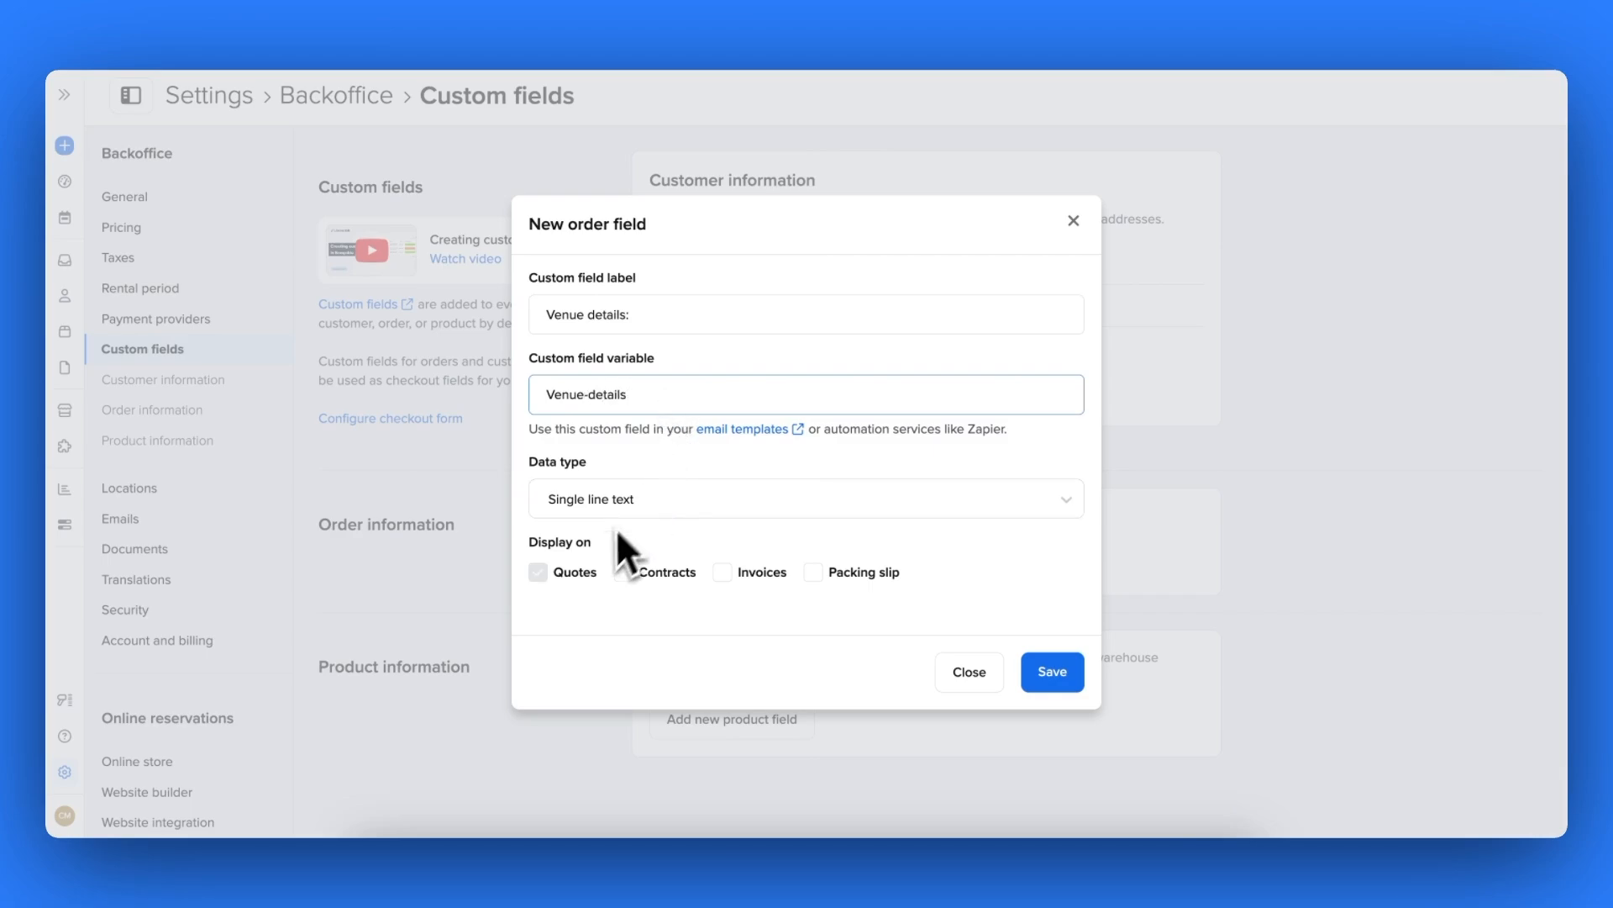
{"action": "left_click", "coordinate": [575, 578]}
{"action": "left_click", "coordinate": [647, 580]}
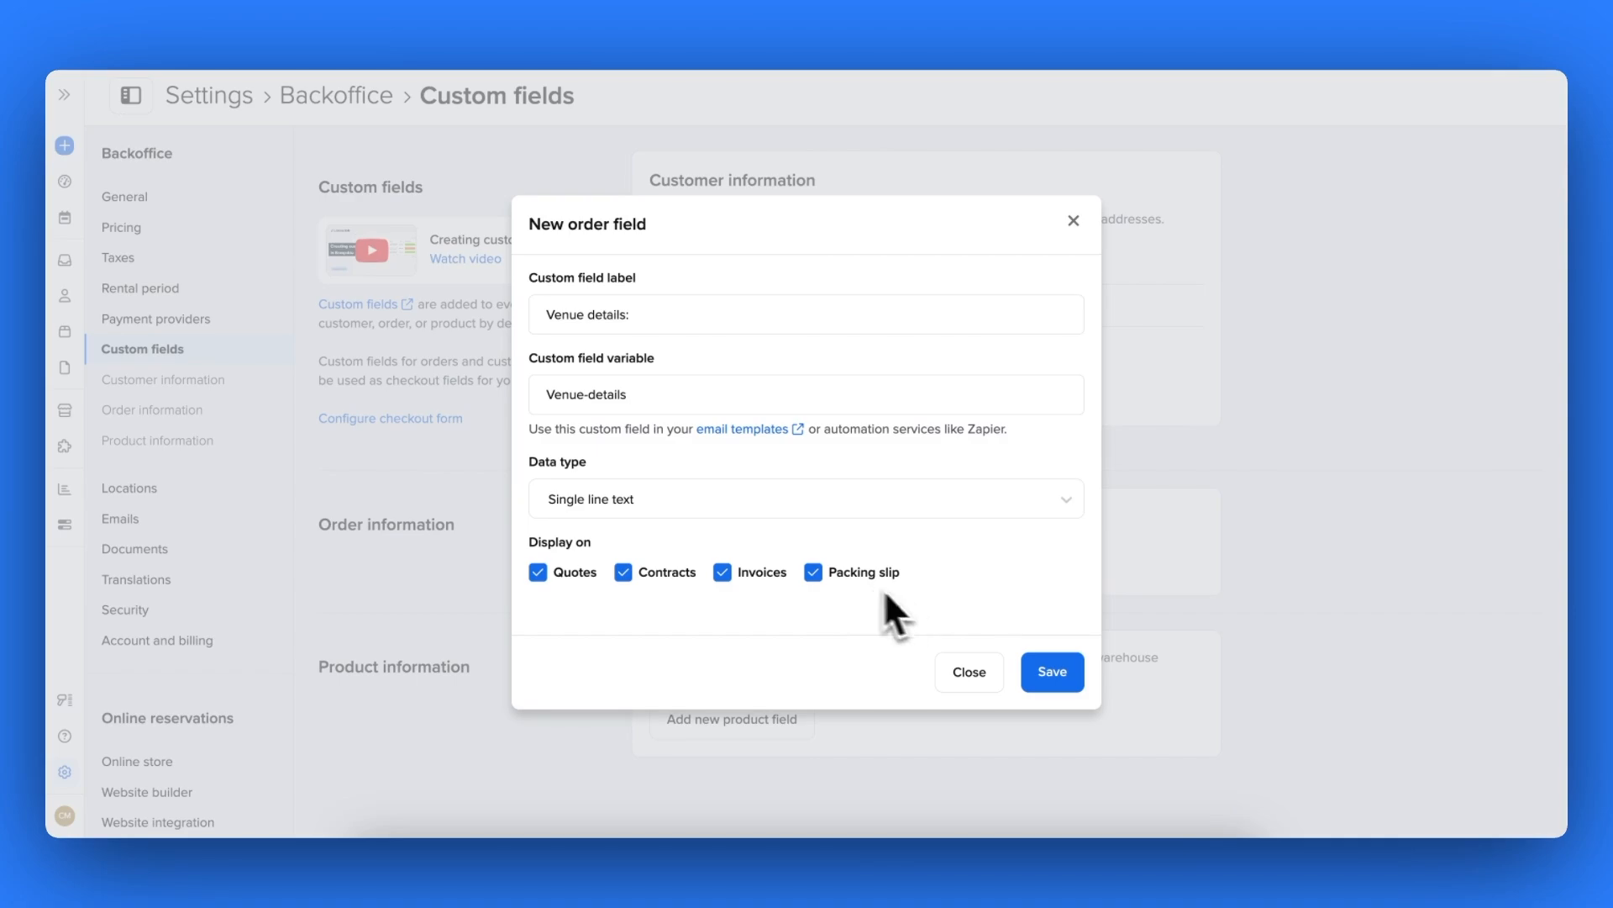
{"action": "left_click", "coordinate": [1049, 674]}
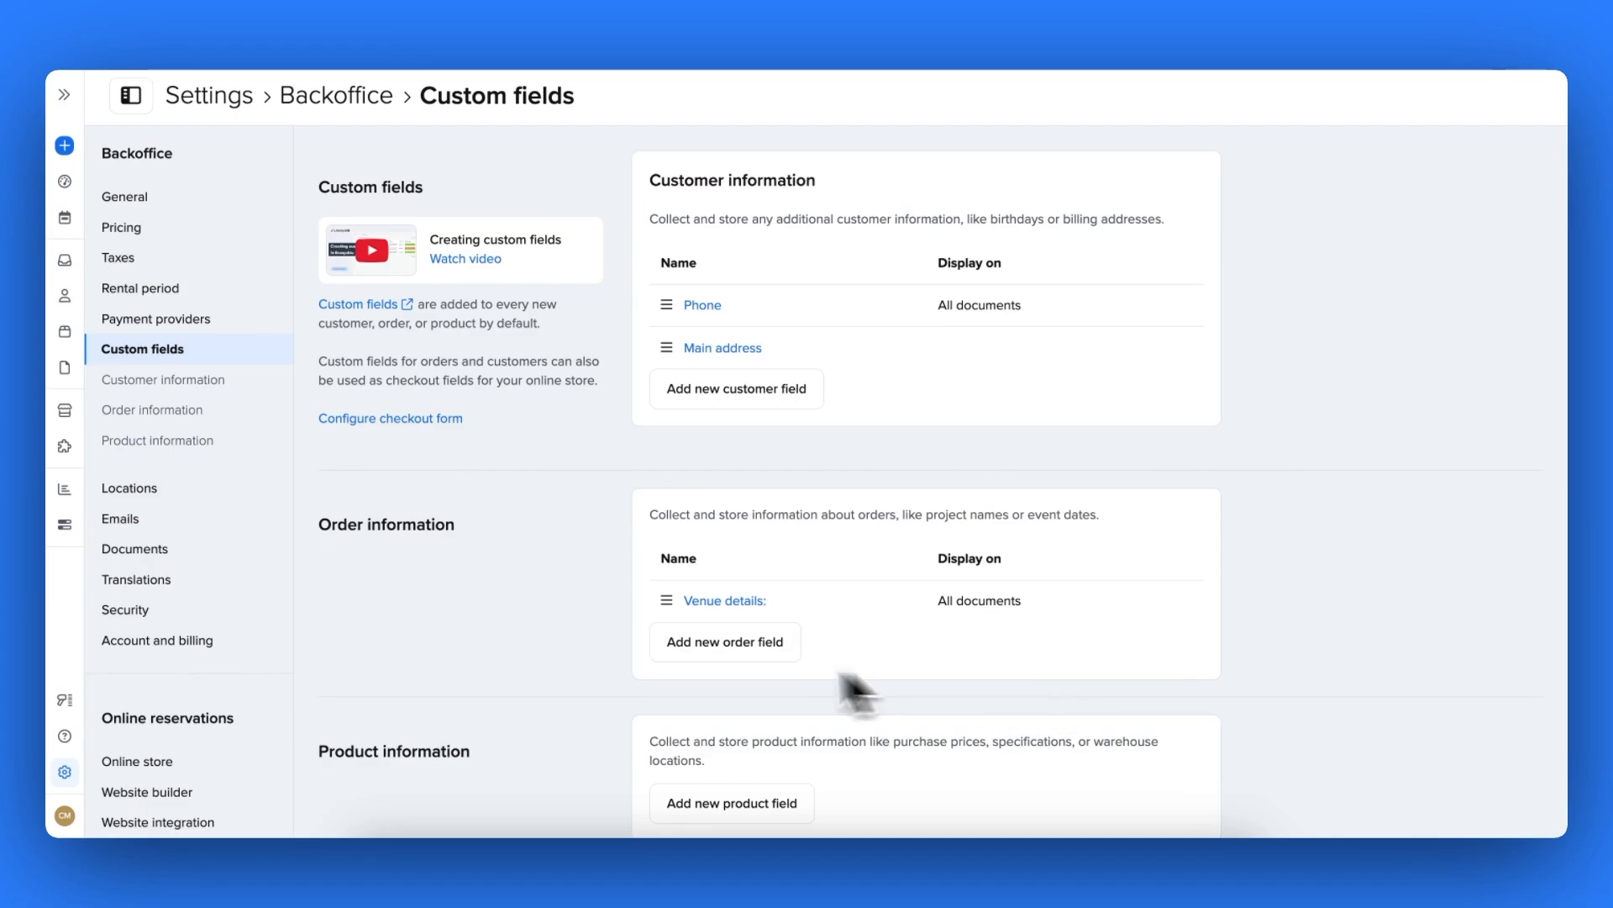
- Go to the Checkout form section of the checkout settings
{"action": "scroll", "coordinate": [222, 694], "scroll_direction": "down", "scroll_amount": 2}
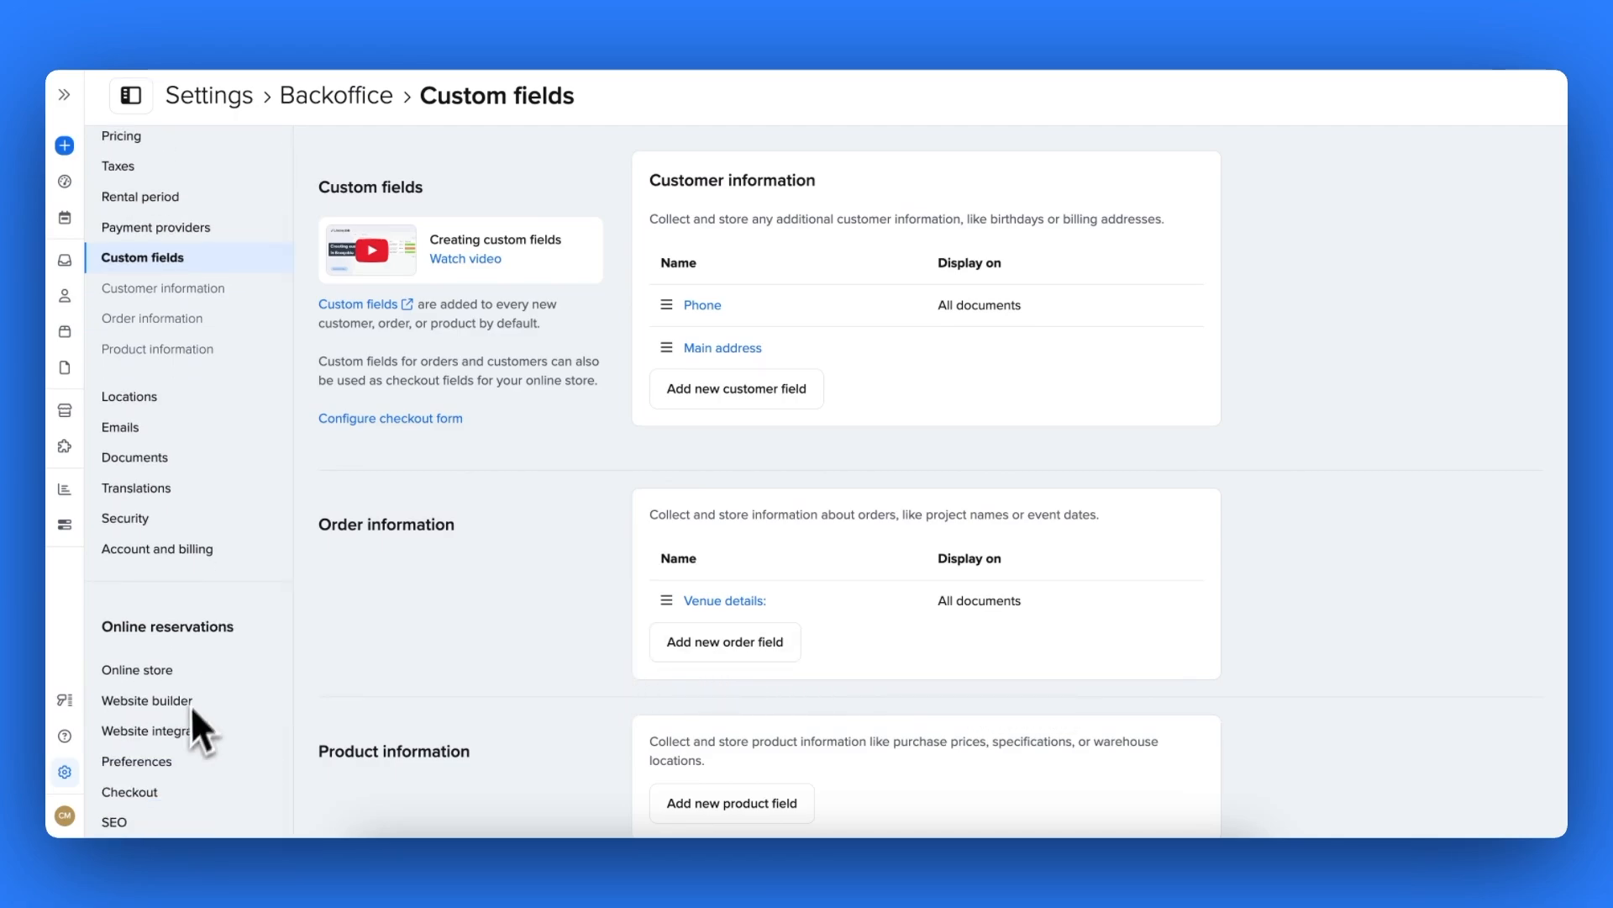
{"action": "left_click", "coordinate": [148, 793]}
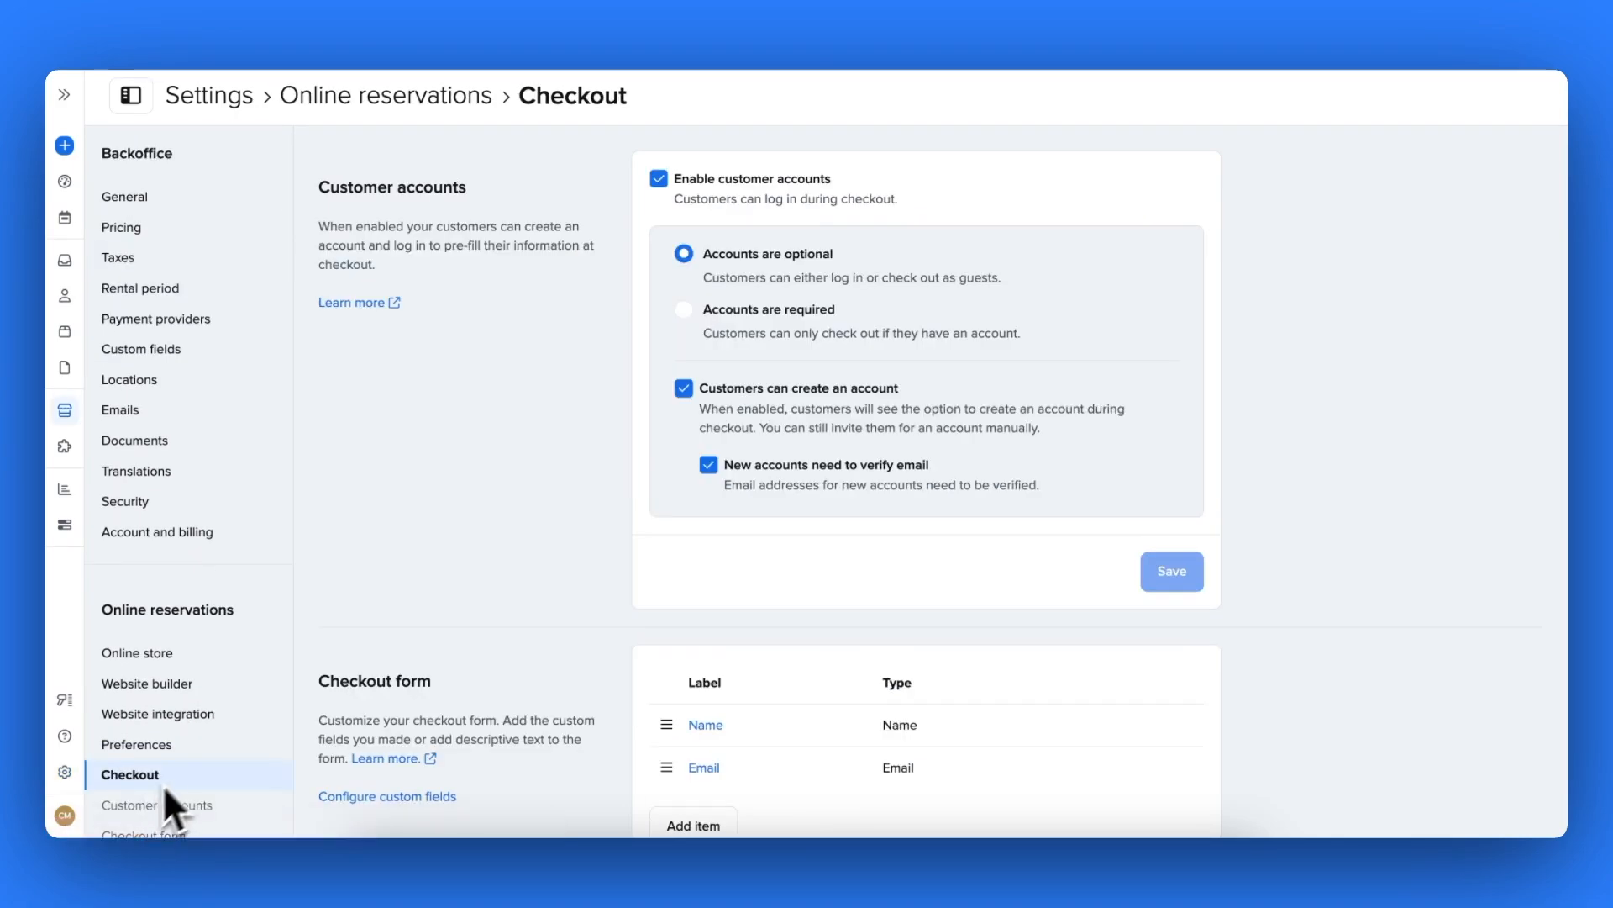
{"action": "scroll", "coordinate": [230, 733], "scroll_direction": "down", "scroll_amount": 1}
{"action": "scroll", "coordinate": [230, 733], "scroll_direction": "down", "scroll_amount": 2}
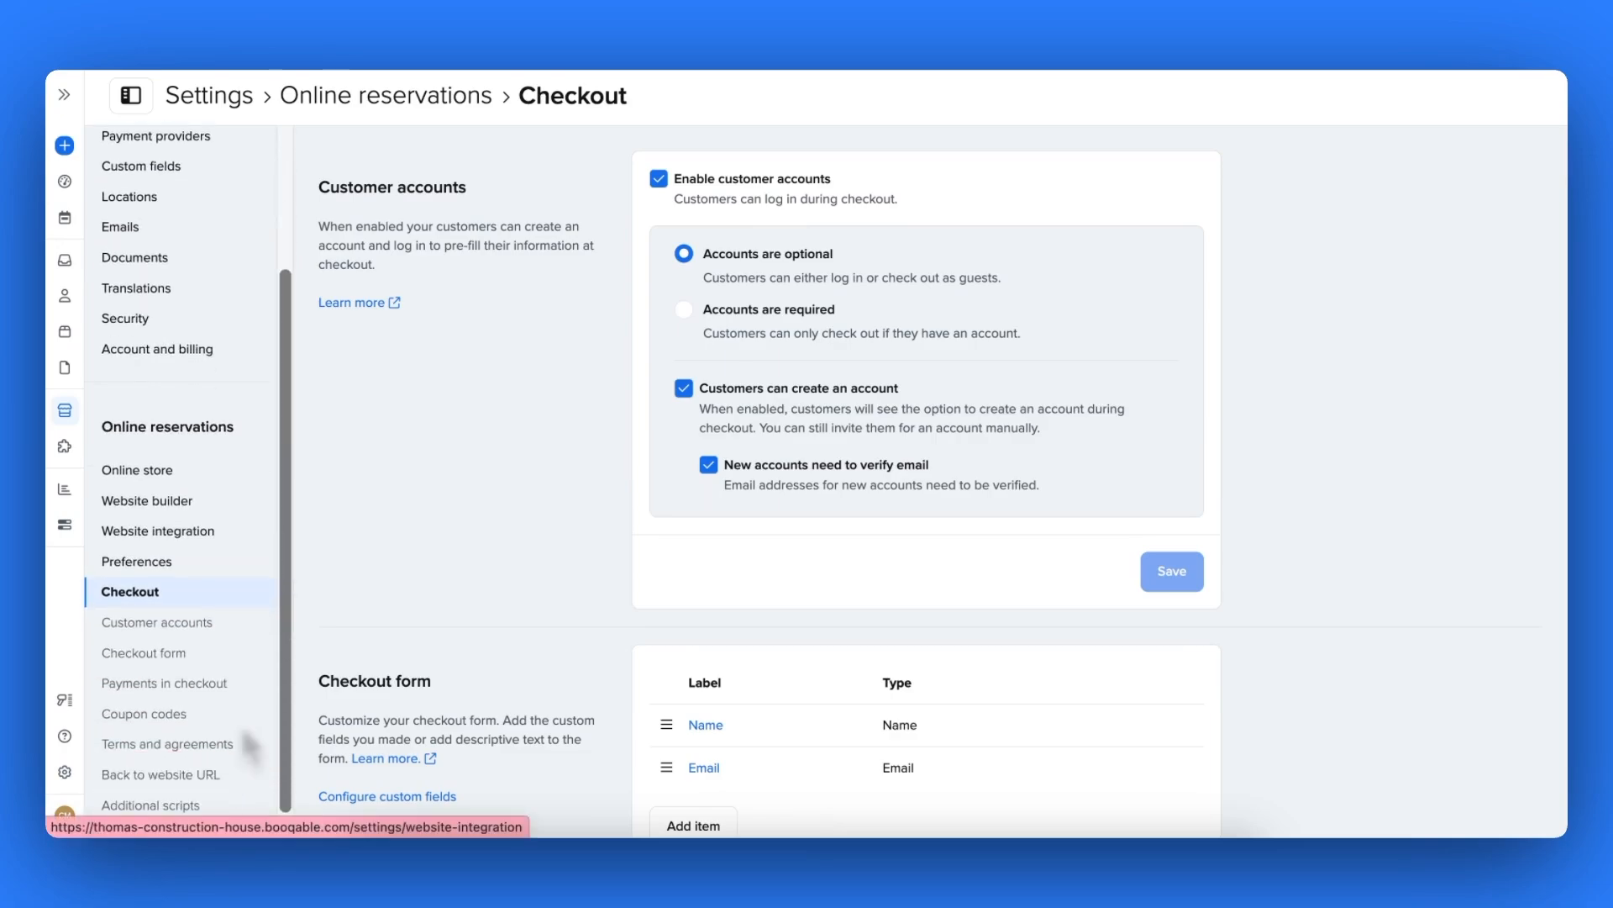
{"action": "left_click", "coordinate": [170, 655]}
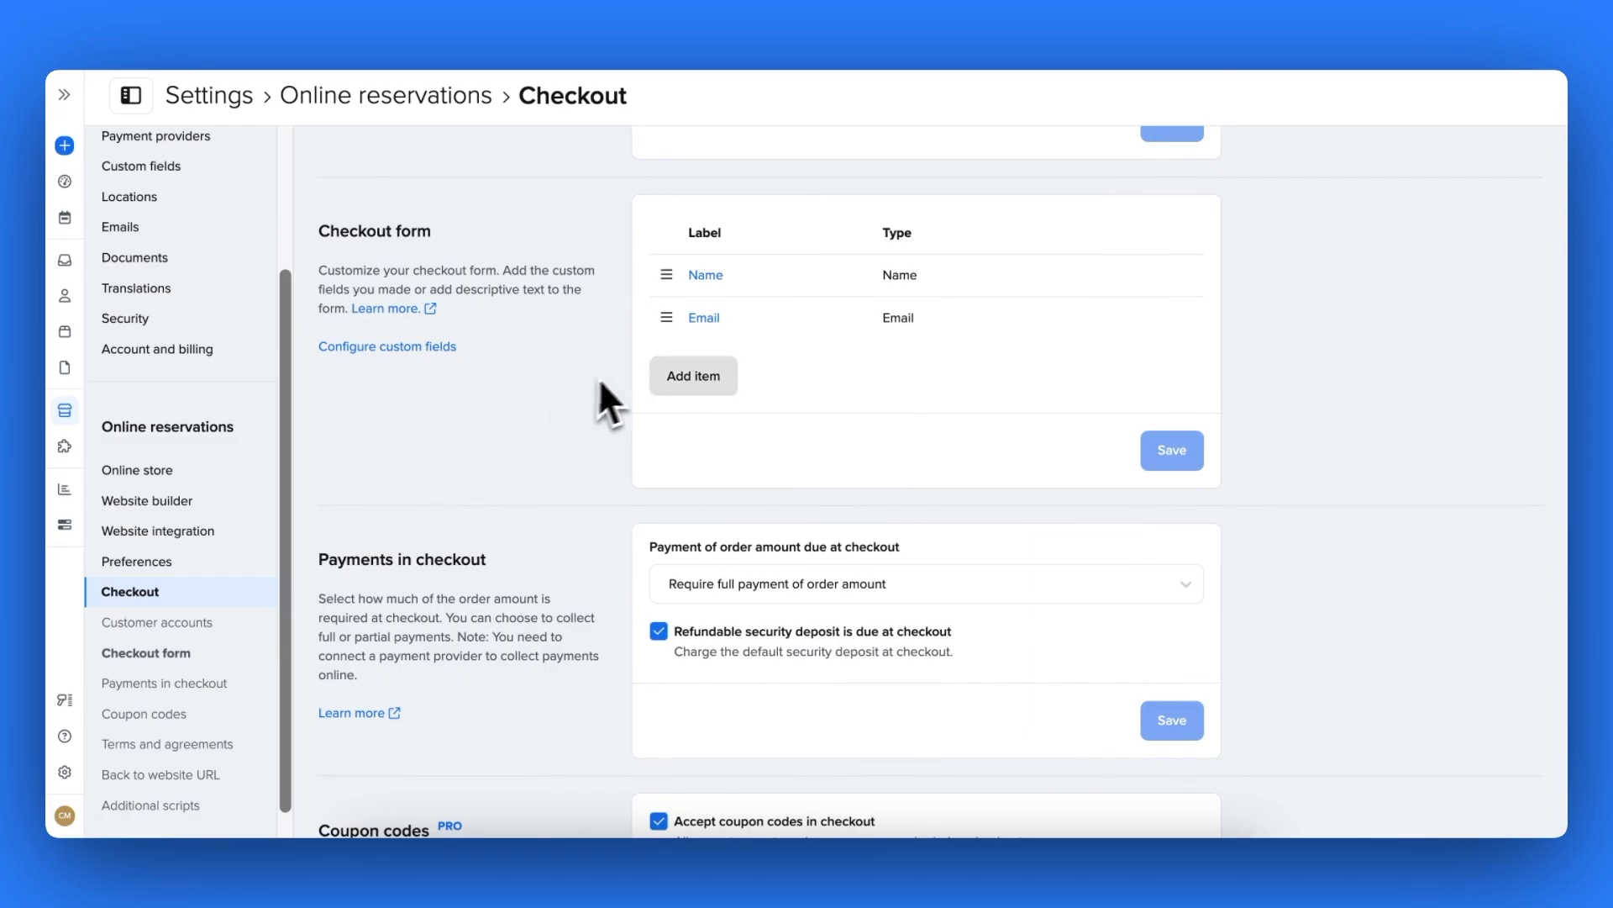
- Add a new Field checkout item linked to the 'Venue details:' custom field
{"action": "left_click", "coordinate": [675, 385]}
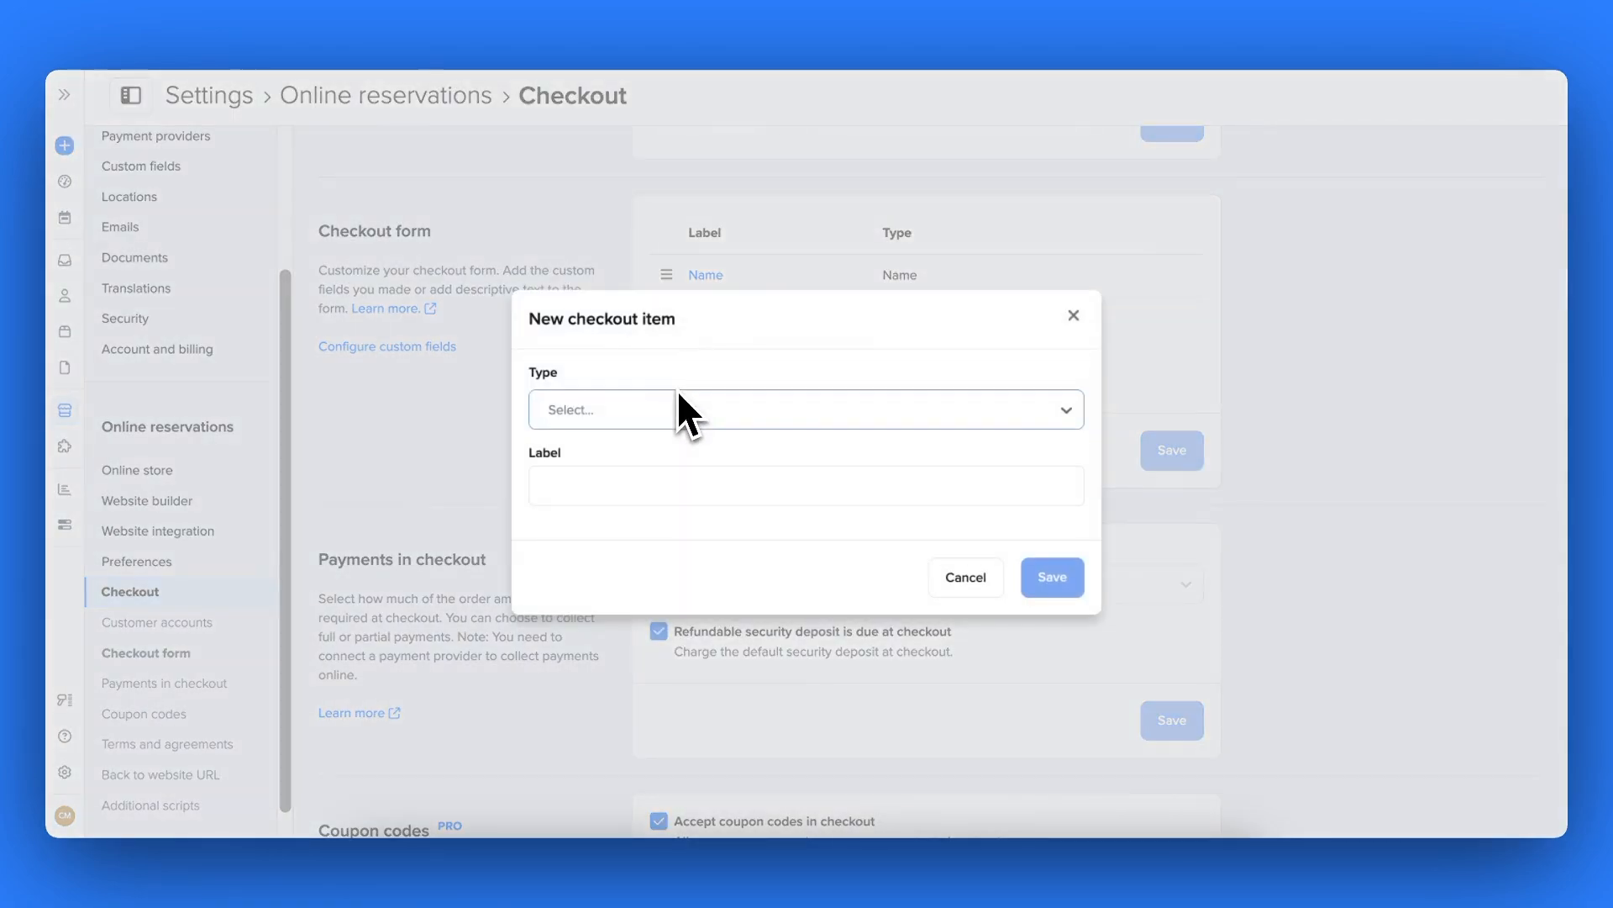
{"action": "left_click", "coordinate": [694, 411]}
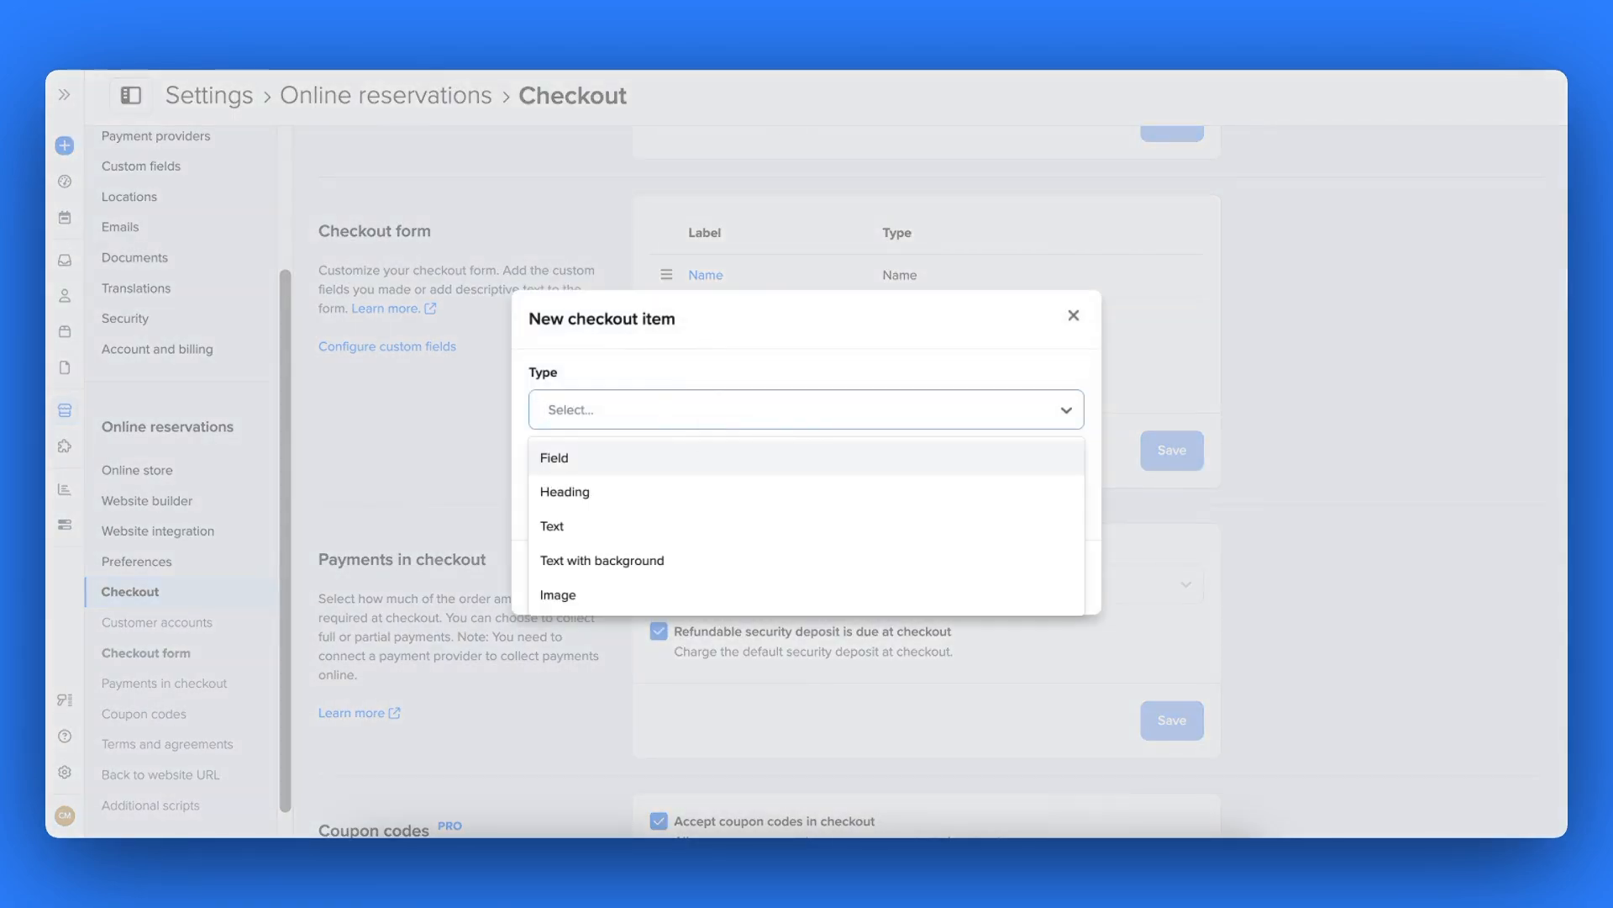
{"action": "left_click", "coordinate": [679, 465]}
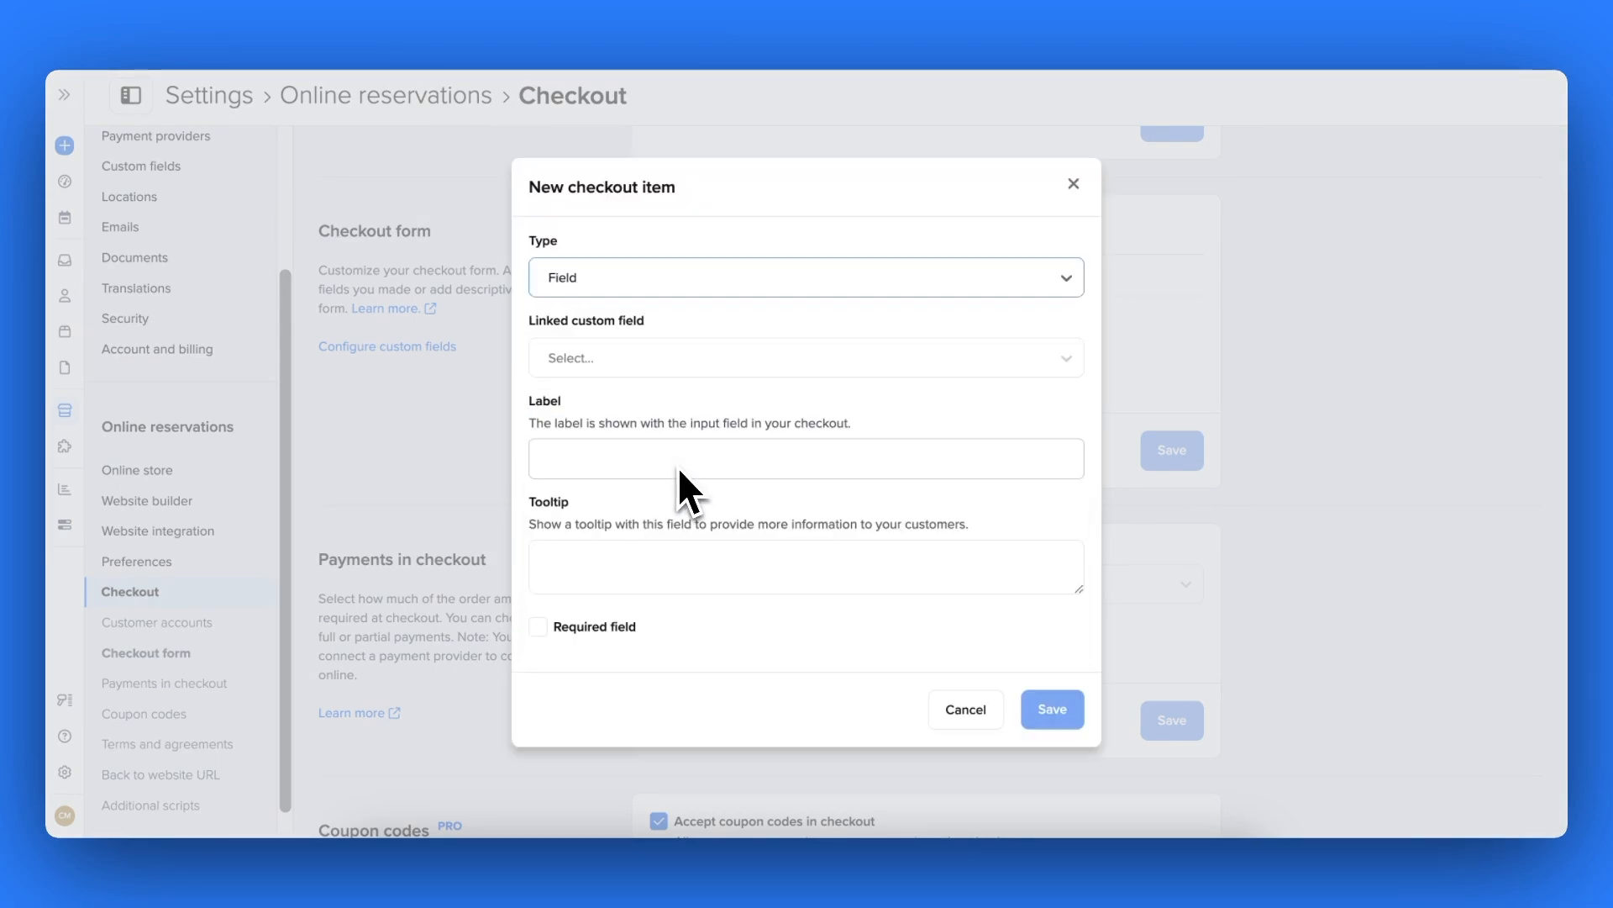
{"action": "left_click", "coordinate": [677, 361]}
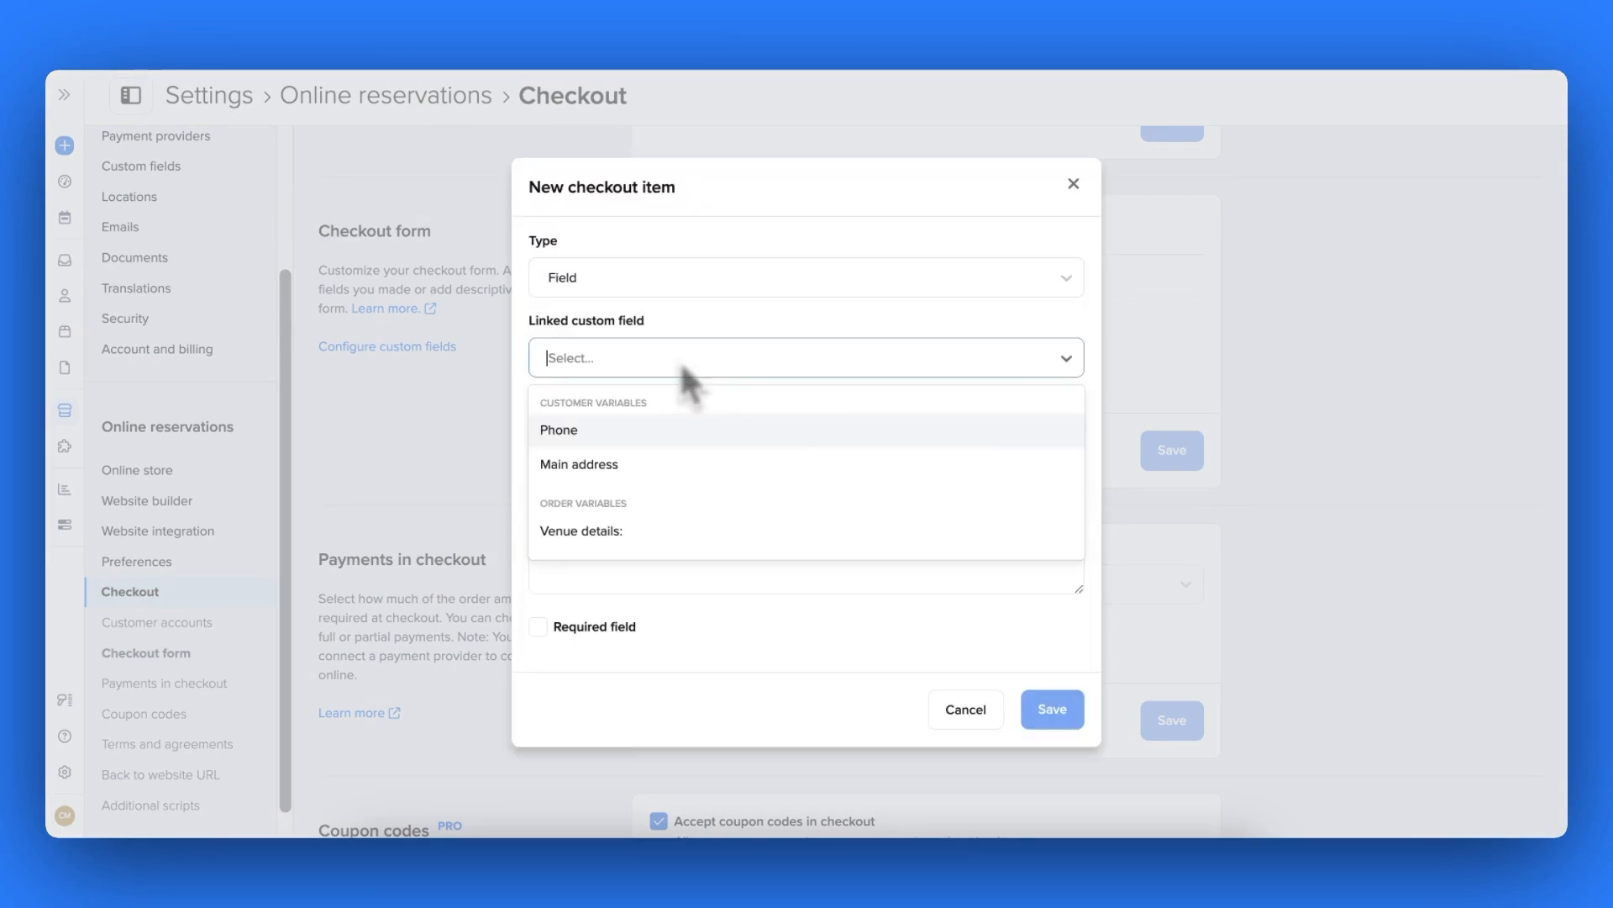
{"action": "left_click", "coordinate": [669, 533]}
- Label it 'Venue details', add the delivery-driver address tooltip, and mark it required
{"action": "left_click", "coordinate": [638, 461]}
{"action": "type", "text": "V"}
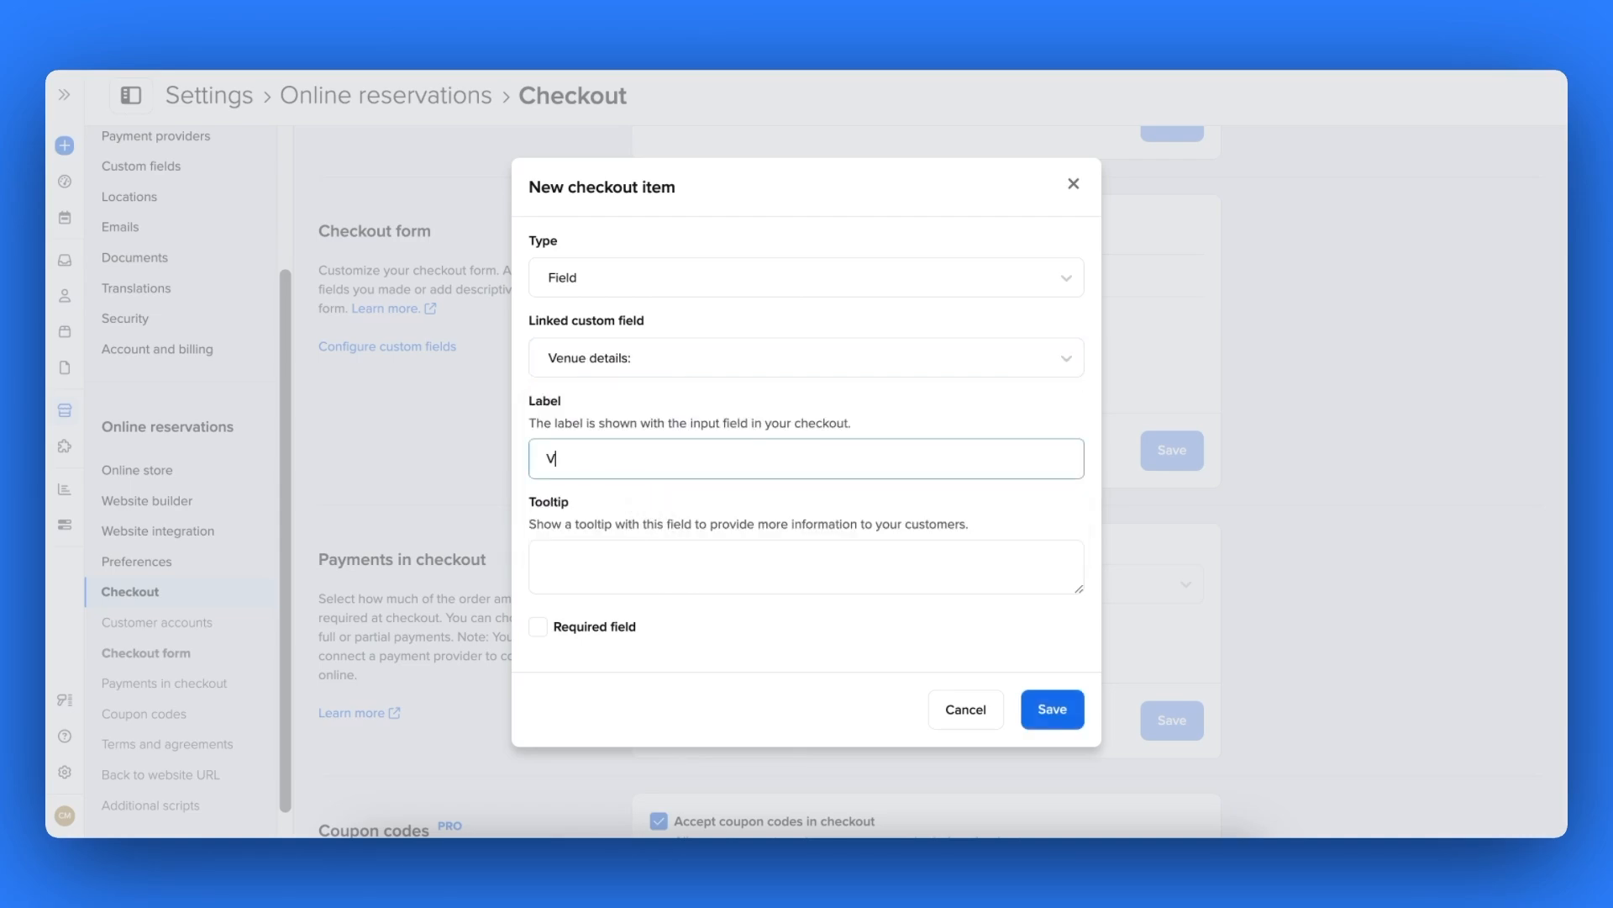
{"action": "type", "text": "enue details:"}
{"action": "left_click", "coordinate": [637, 548]}
{"action": "type", "text": "This informat"}
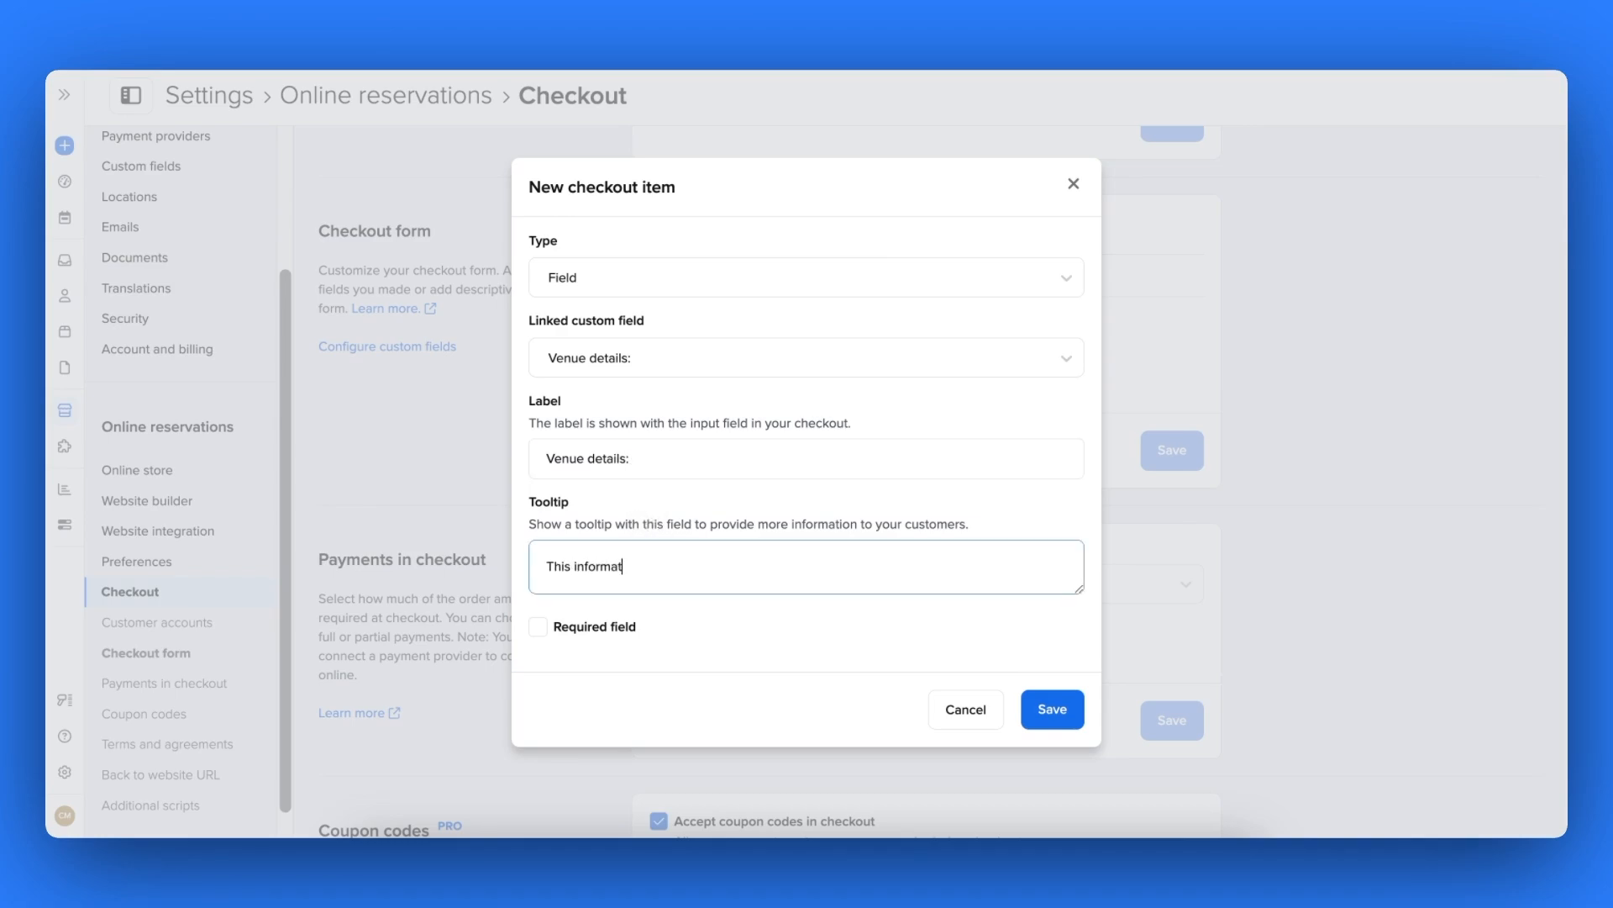
{"action": "type", "text": "ion will help our delivery drivers "}
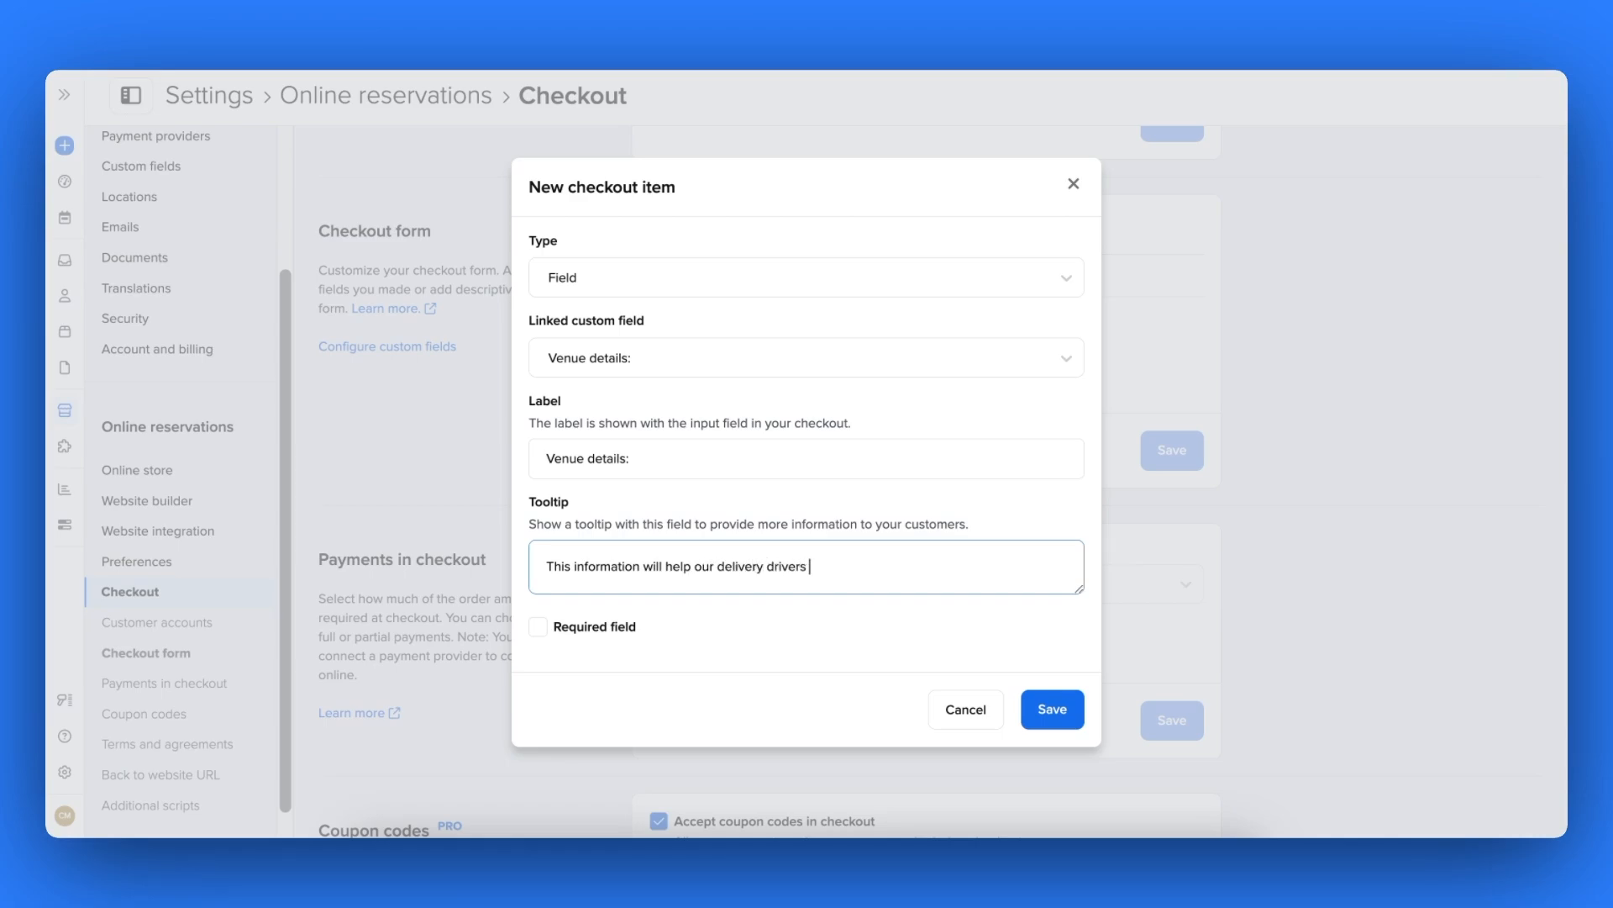
{"action": "type", "text": "find your address a little bit easier."}
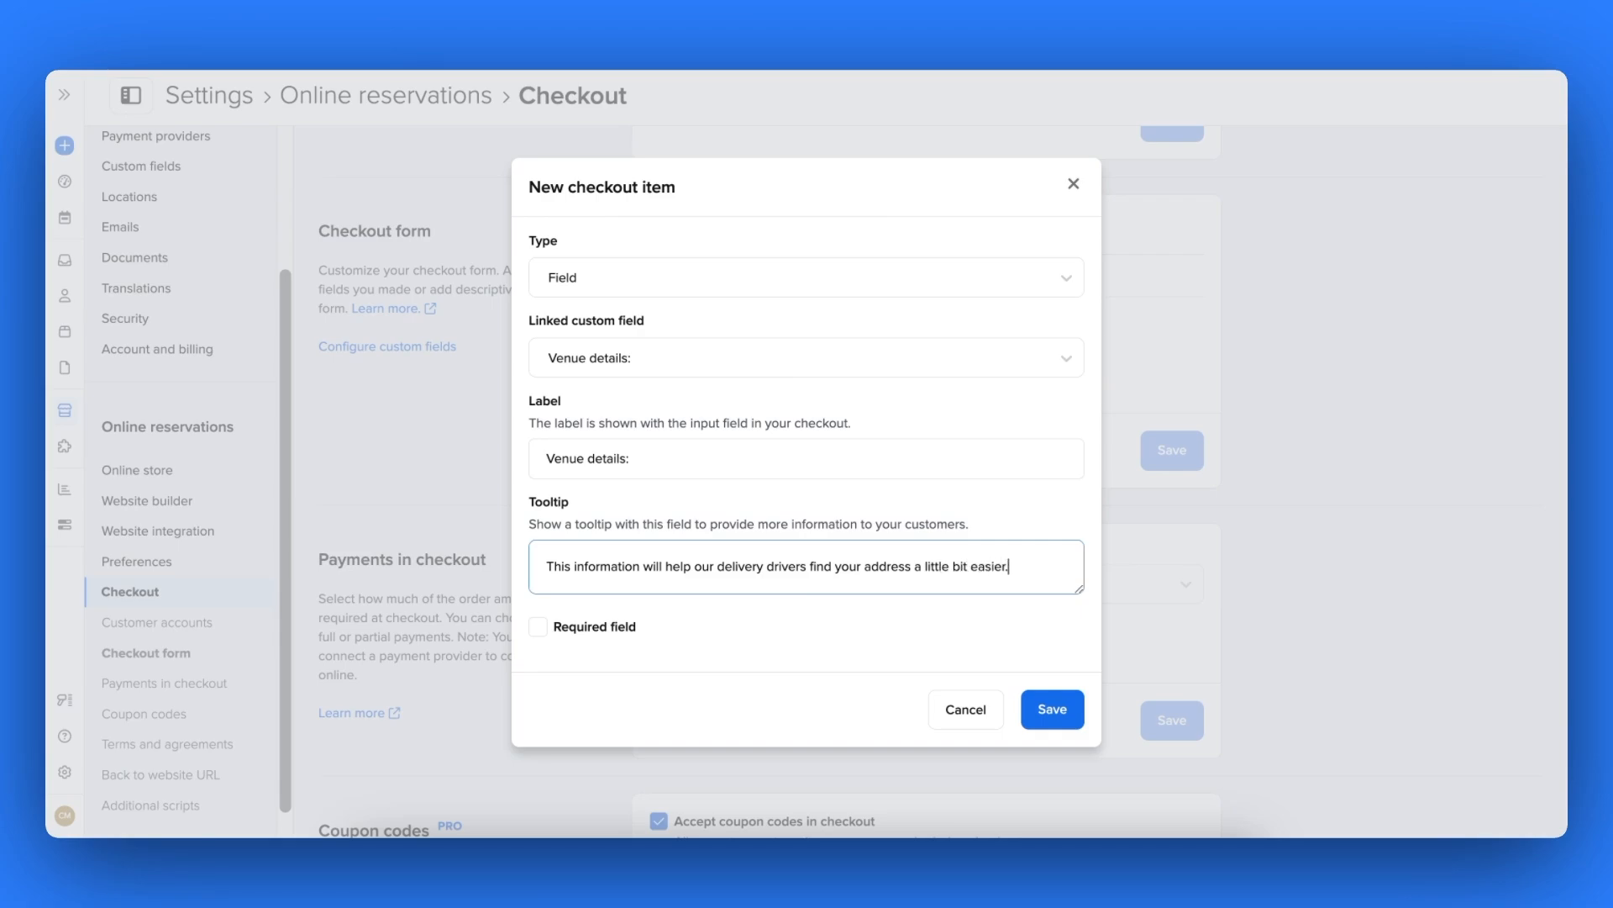
{"action": "left_click", "coordinate": [603, 629]}
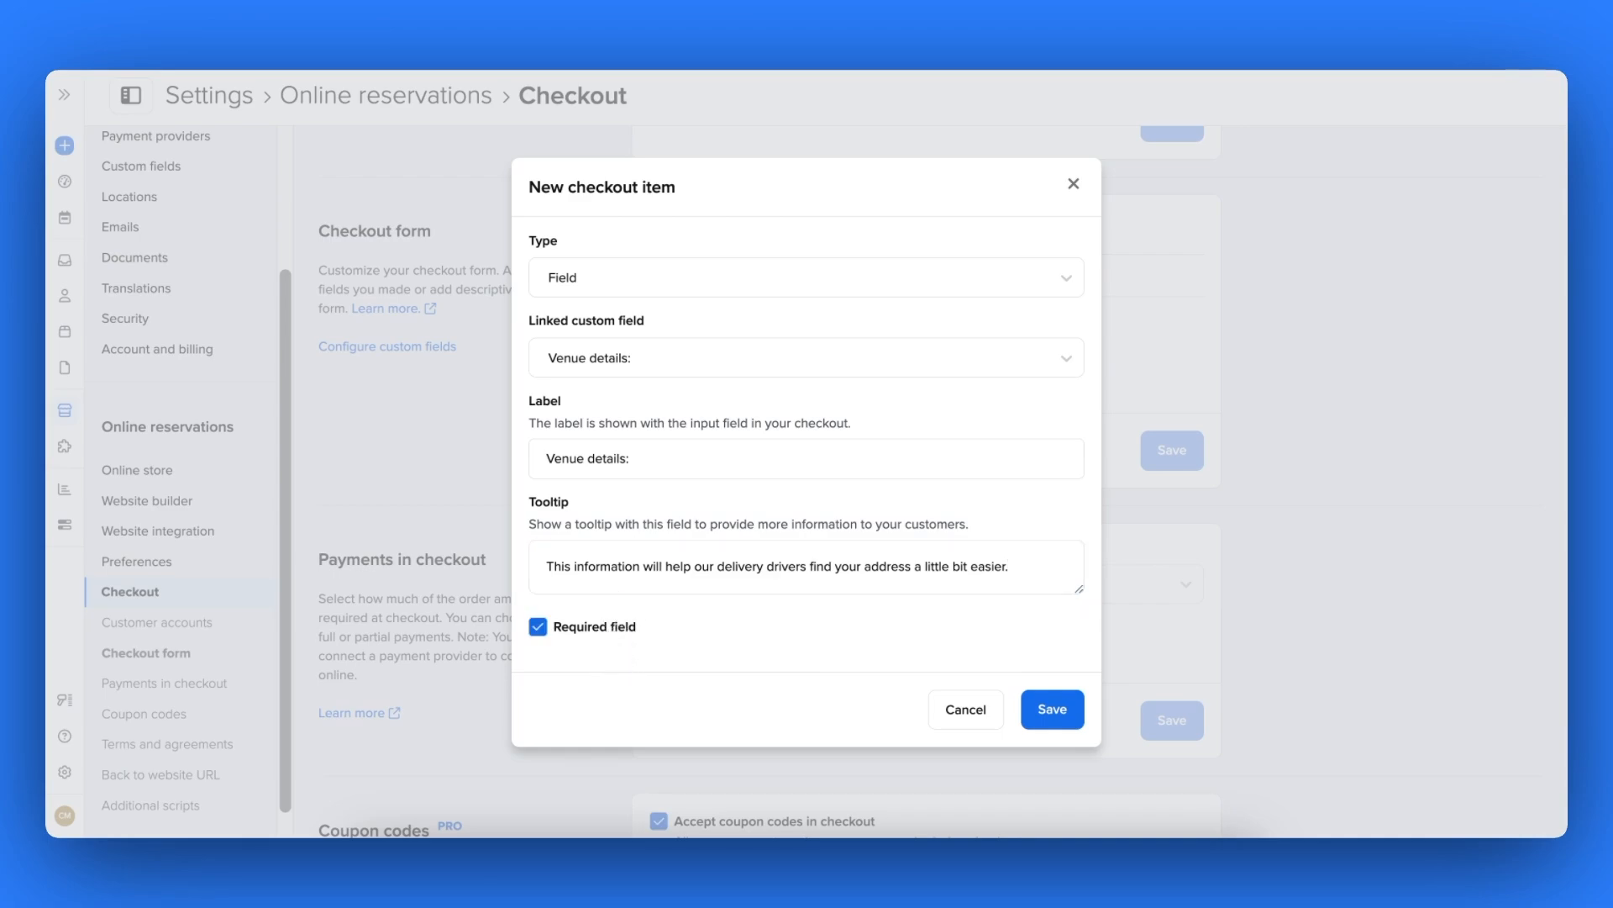
- Save the Venue details checkout field, then open the live Elite Weddings storefront cart
{"action": "left_click", "coordinate": [1040, 722]}
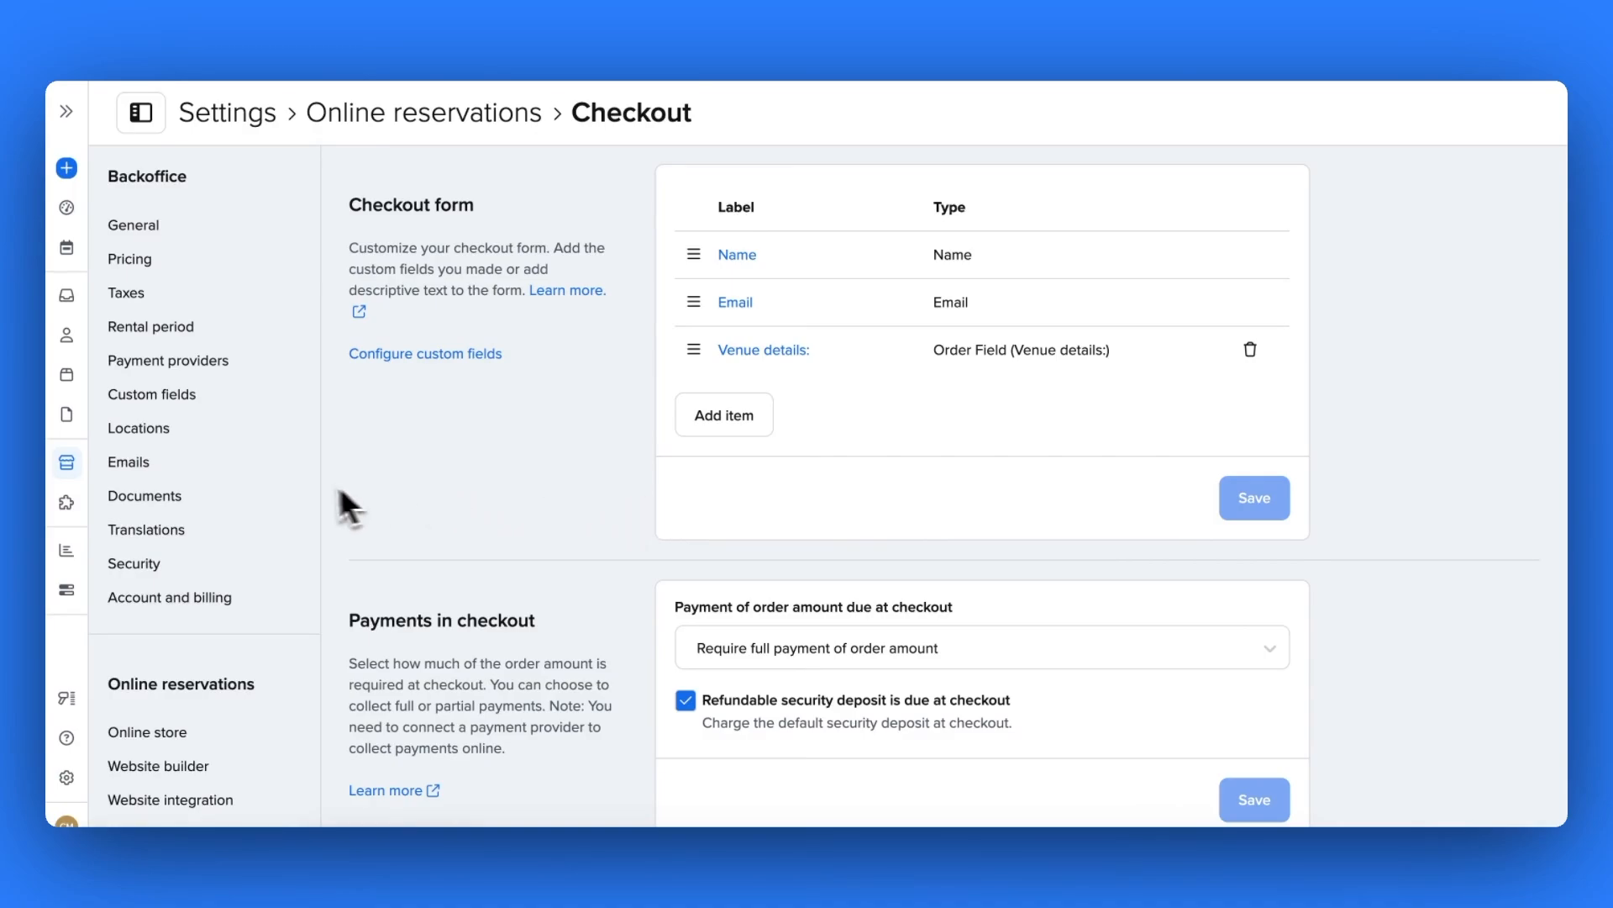
{"action": "left_click", "coordinate": [74, 467]}
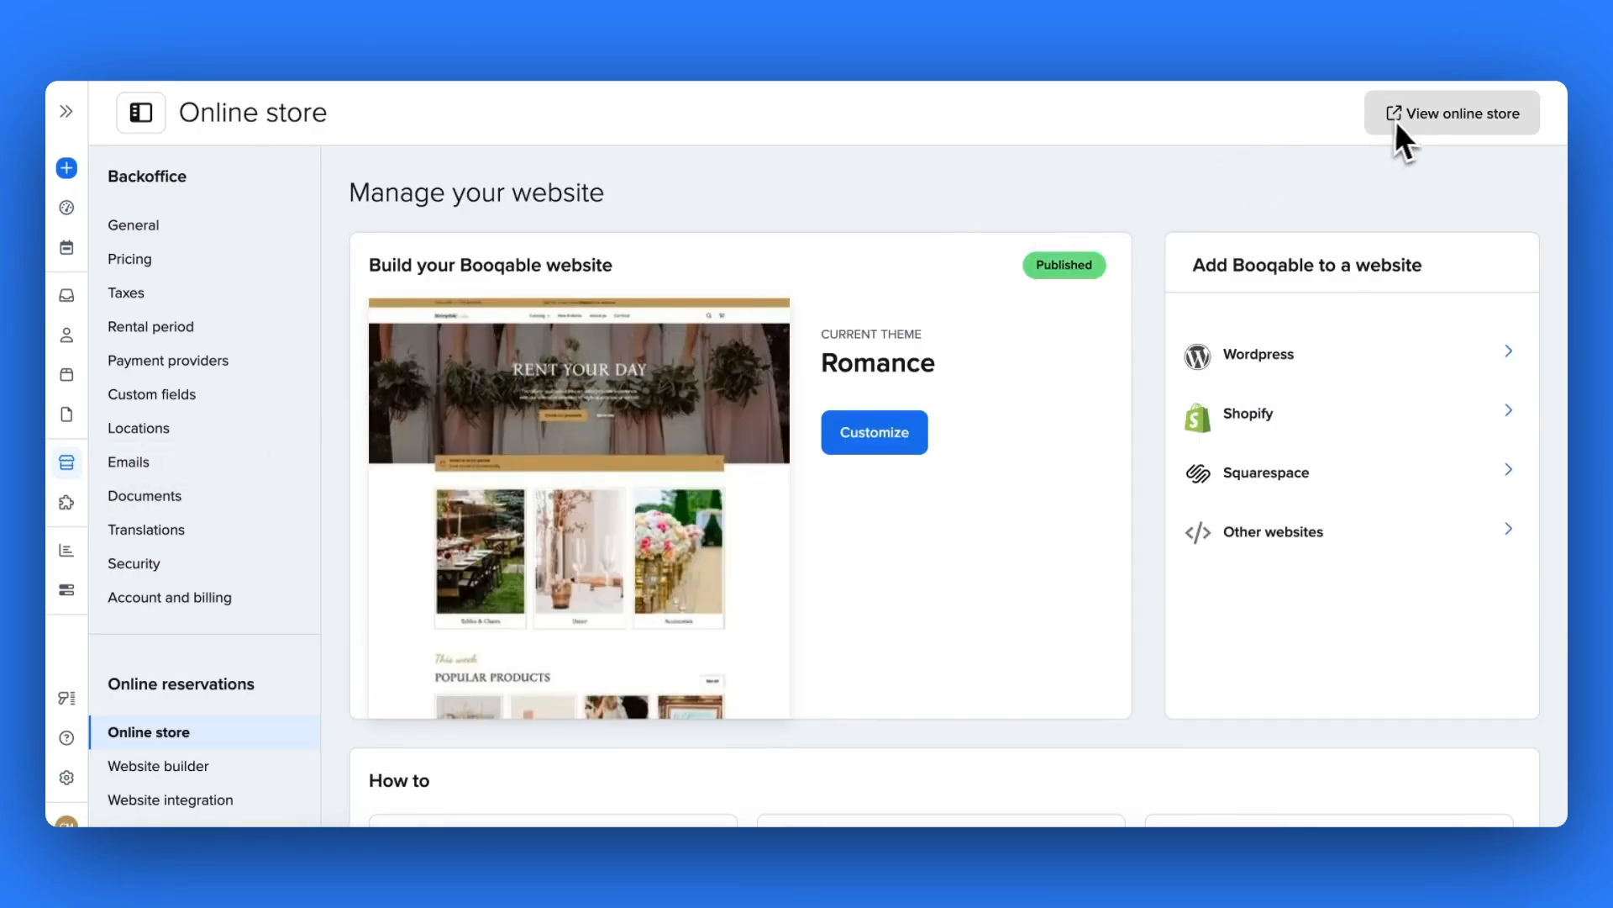
{"action": "left_click", "coordinate": [1418, 116]}
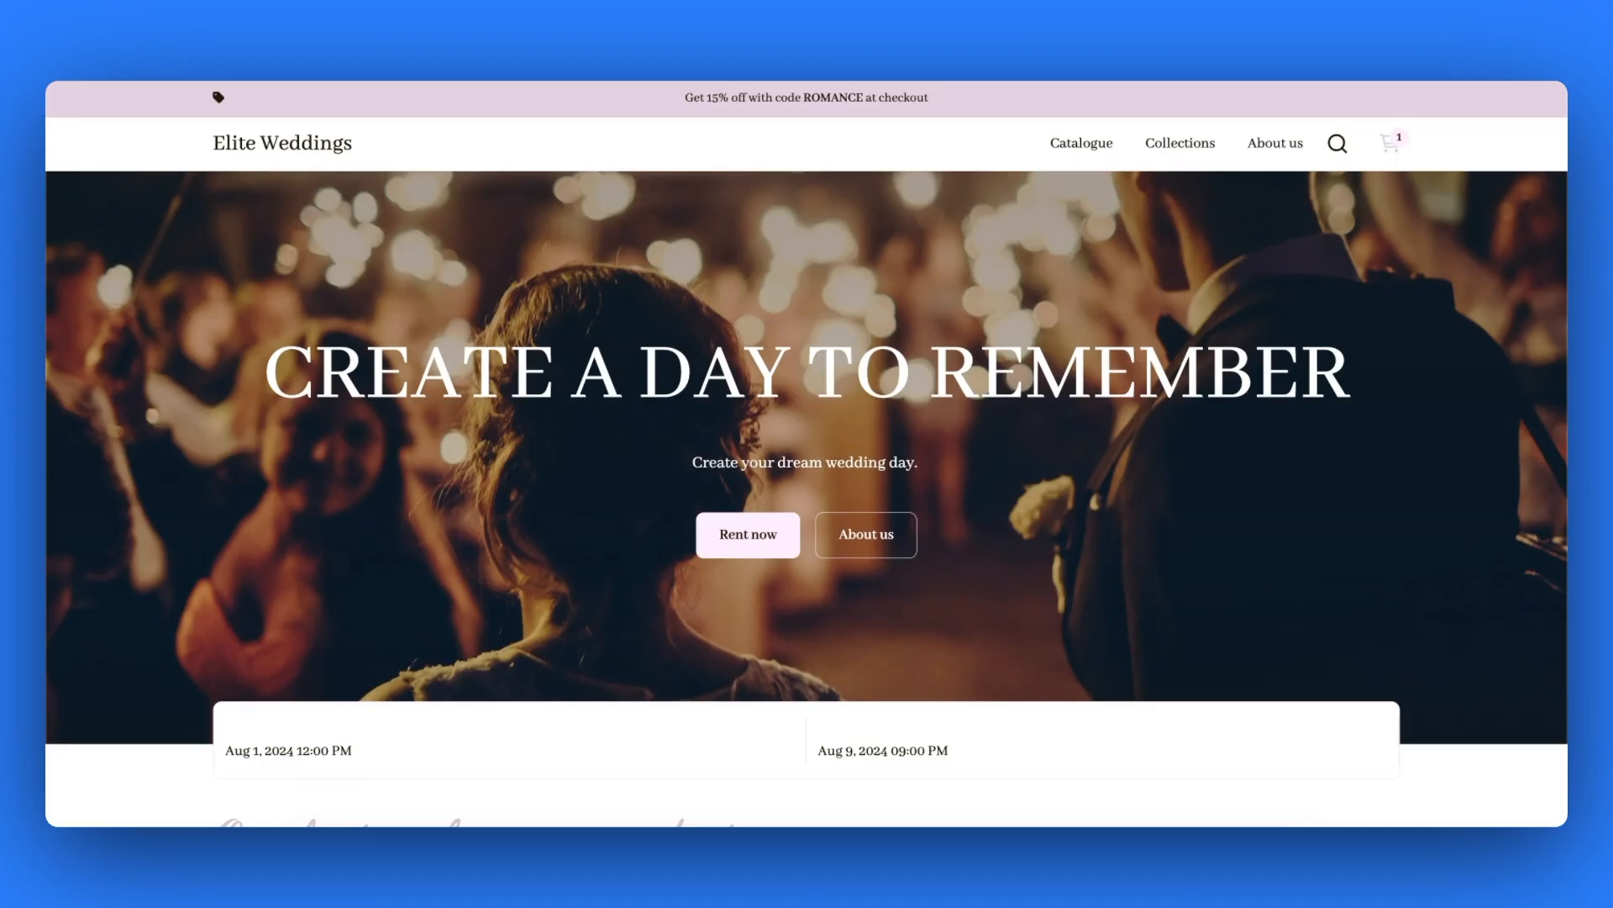
{"action": "left_click", "coordinate": [1400, 145]}
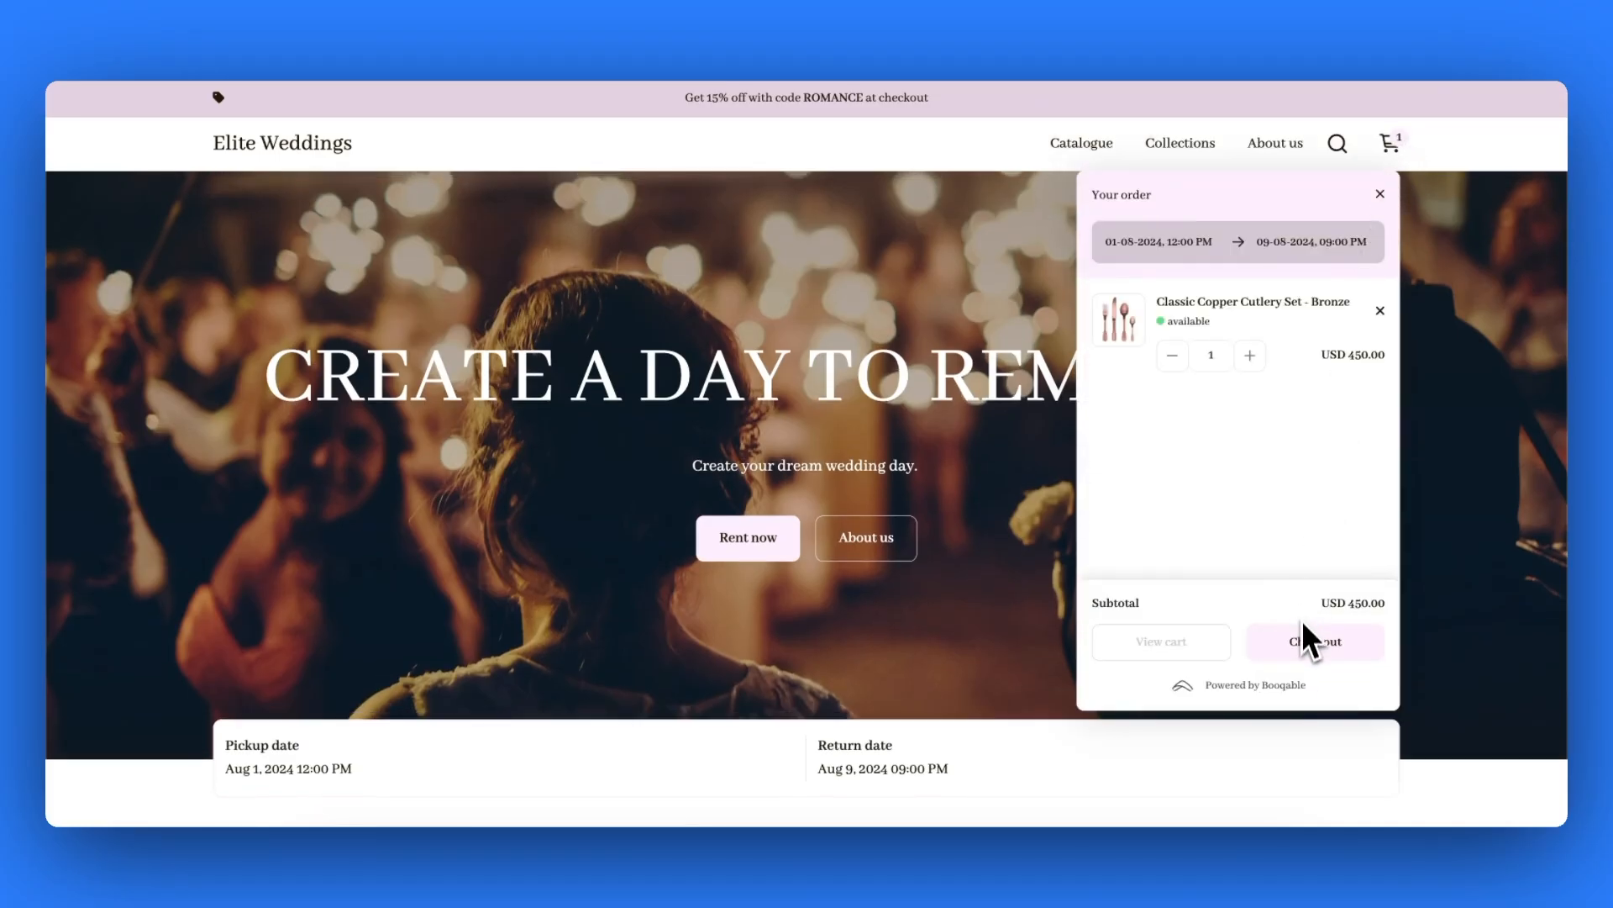
- Proceed to checkout and enter a test customer's name and e-mail address
{"action": "left_click", "coordinate": [1304, 647]}
{"action": "left_click", "coordinate": [372, 342]}
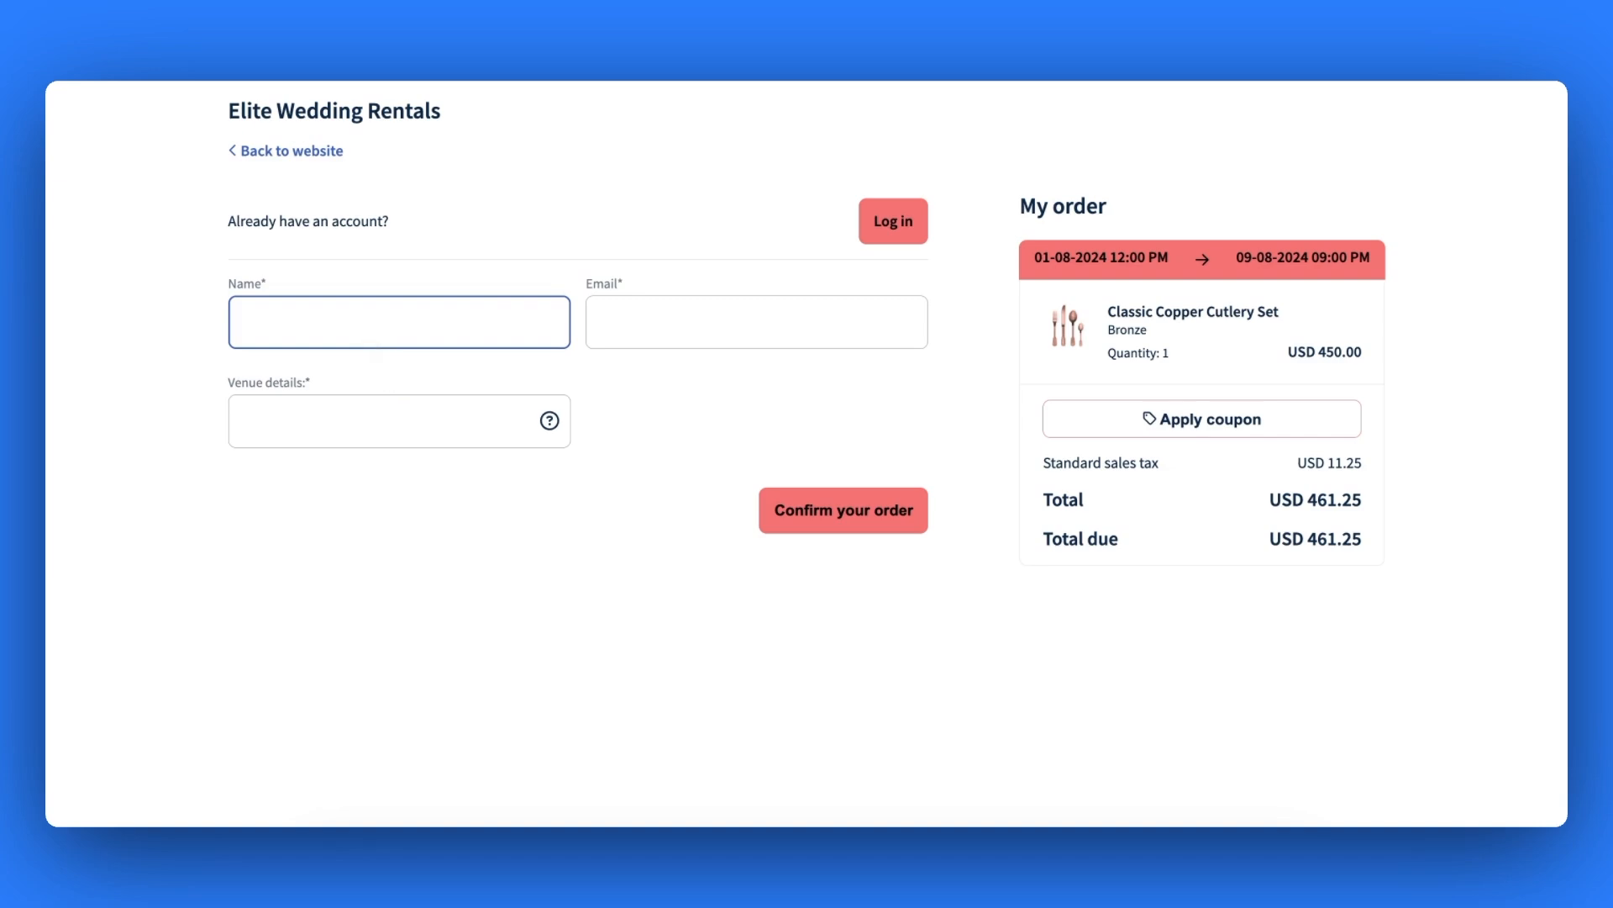
{"action": "type", "text": "Joe Bloggs"}
{"action": "key", "text": "Tab"}
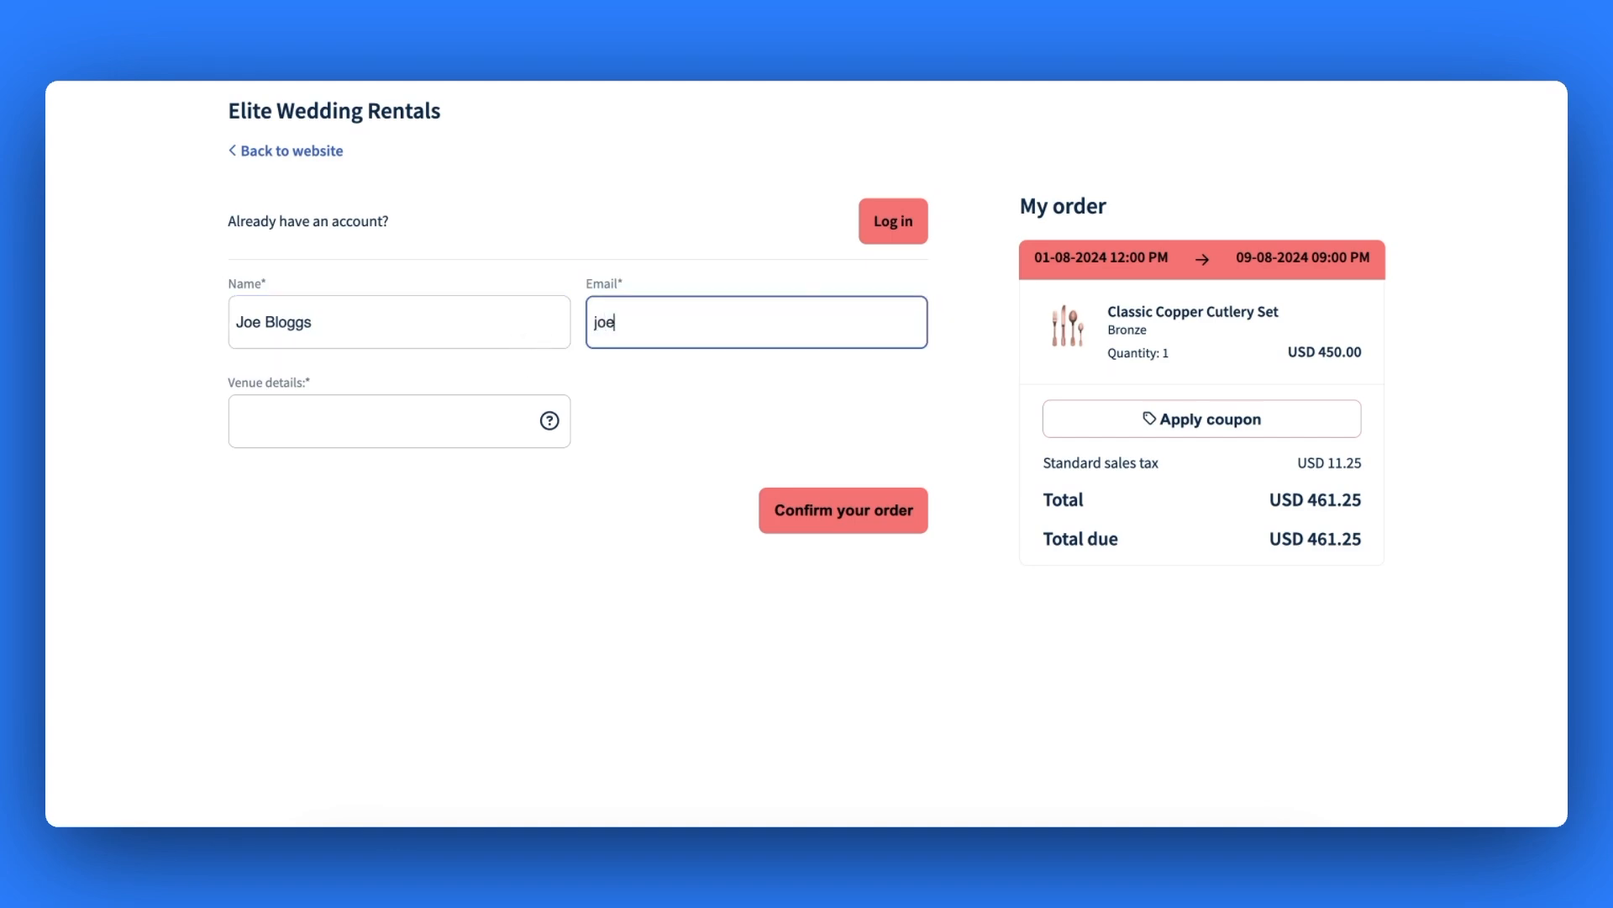
- Enter the venue's gate entry code as venue details and confirm the order
{"action": "left_click", "coordinate": [412, 420]}
{"action": "type", "text": "The entry g"}
{"action": "key", "text": "BackSpace"}
{"action": "type", "text": "code to the gate is 2468"}
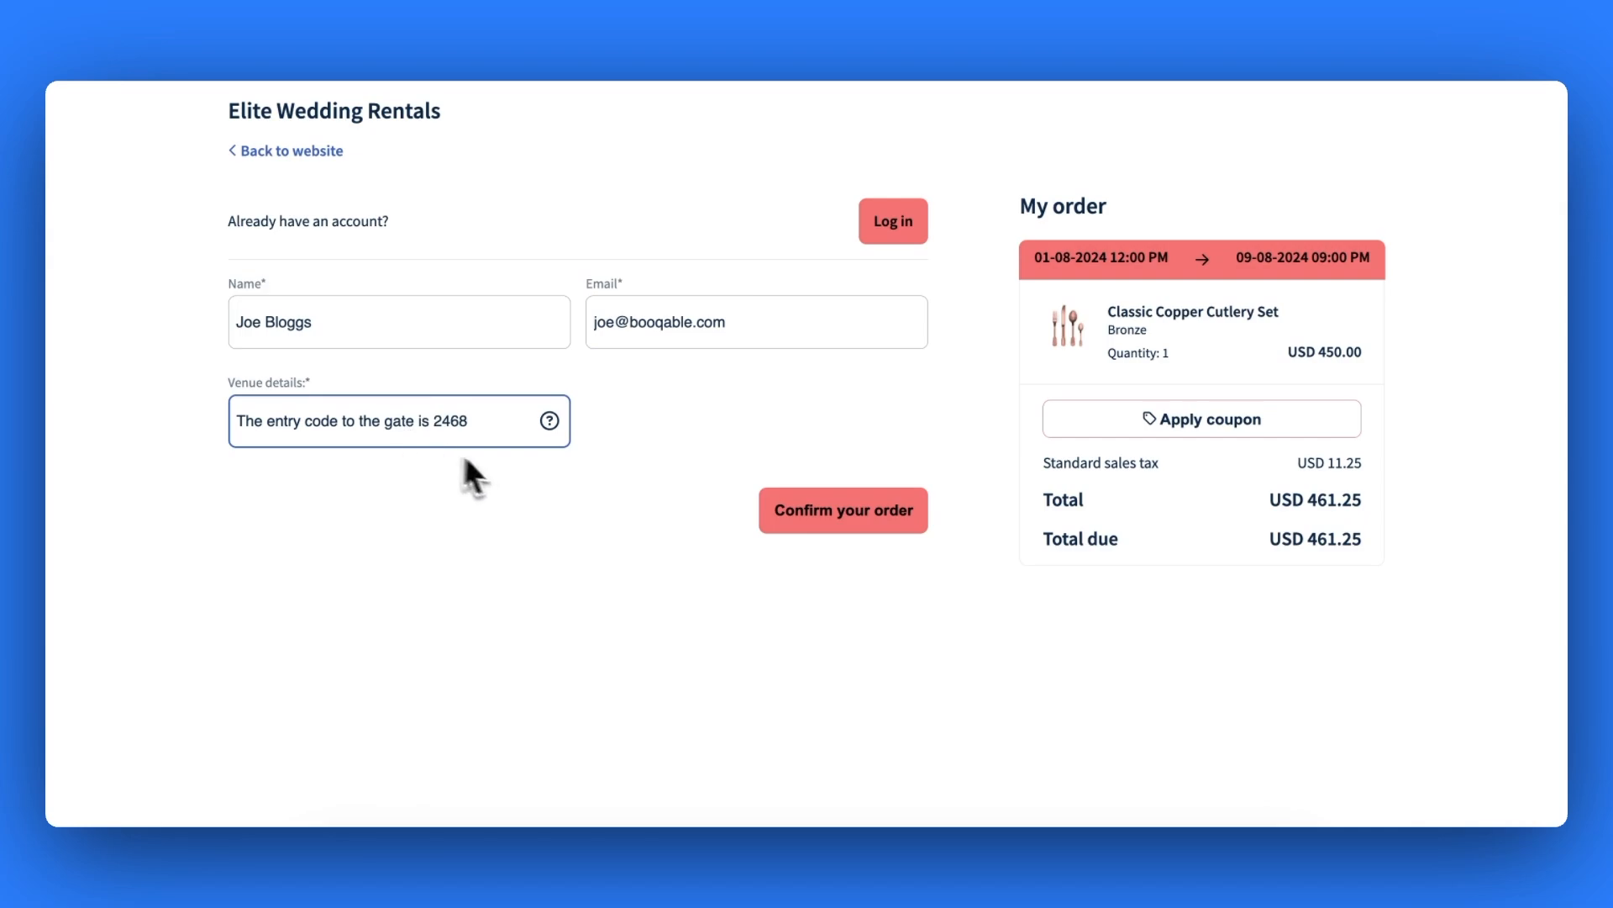
{"action": "left_click", "coordinate": [777, 527]}
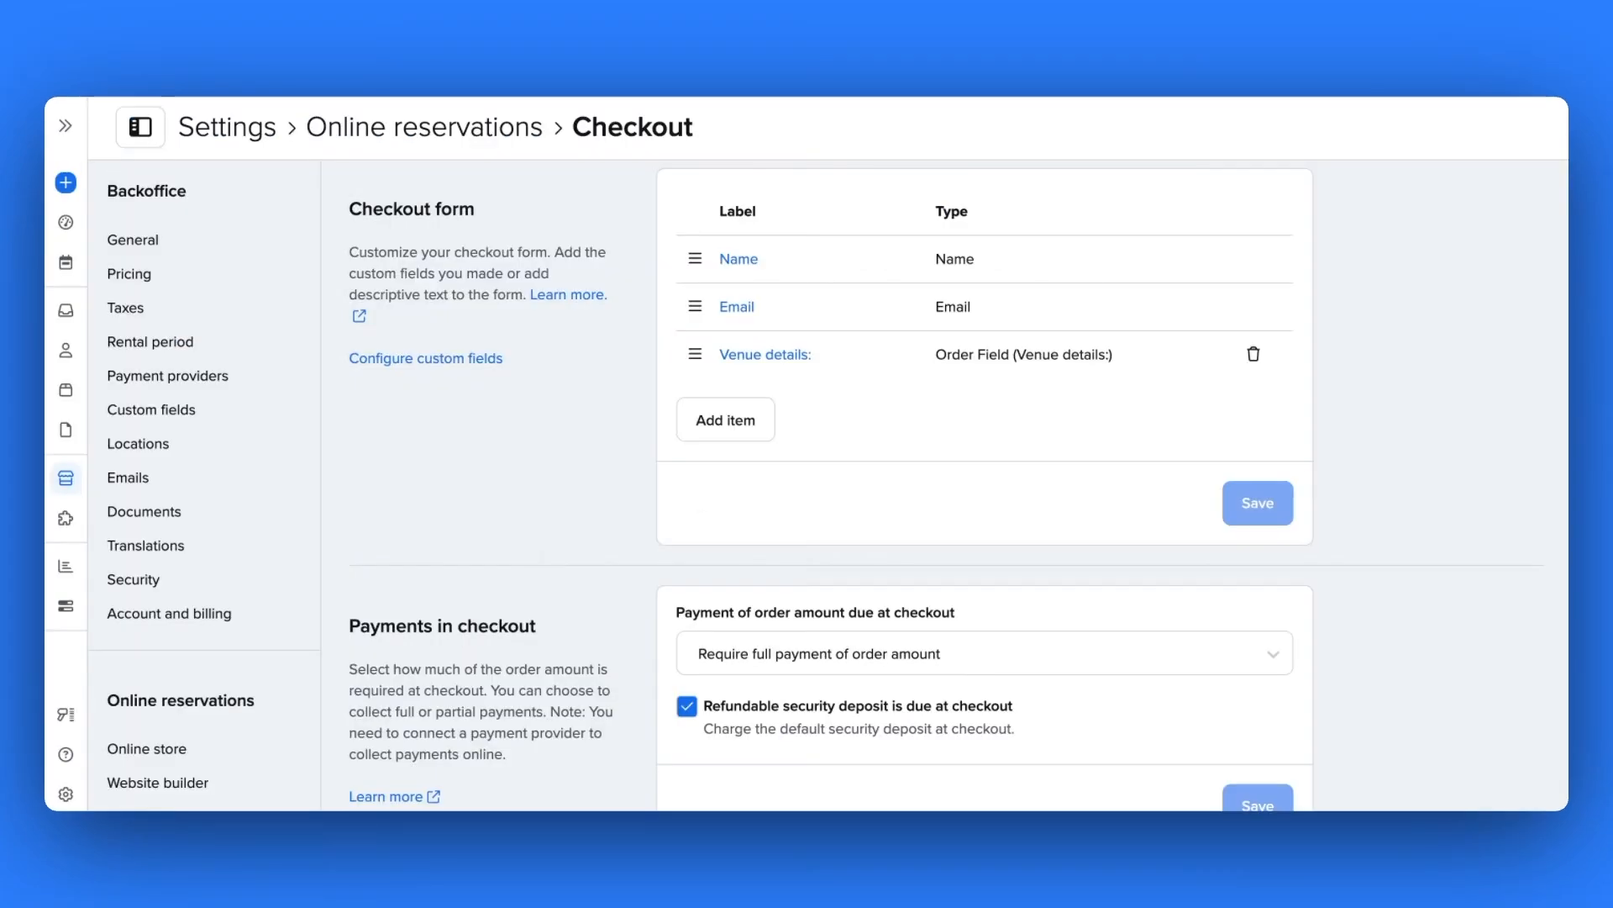
- Add and save a Heading item 'Heading 1' with content 'Tell us about yourself!'
{"action": "left_click", "coordinate": [712, 435]}
{"action": "left_click", "coordinate": [691, 475]}
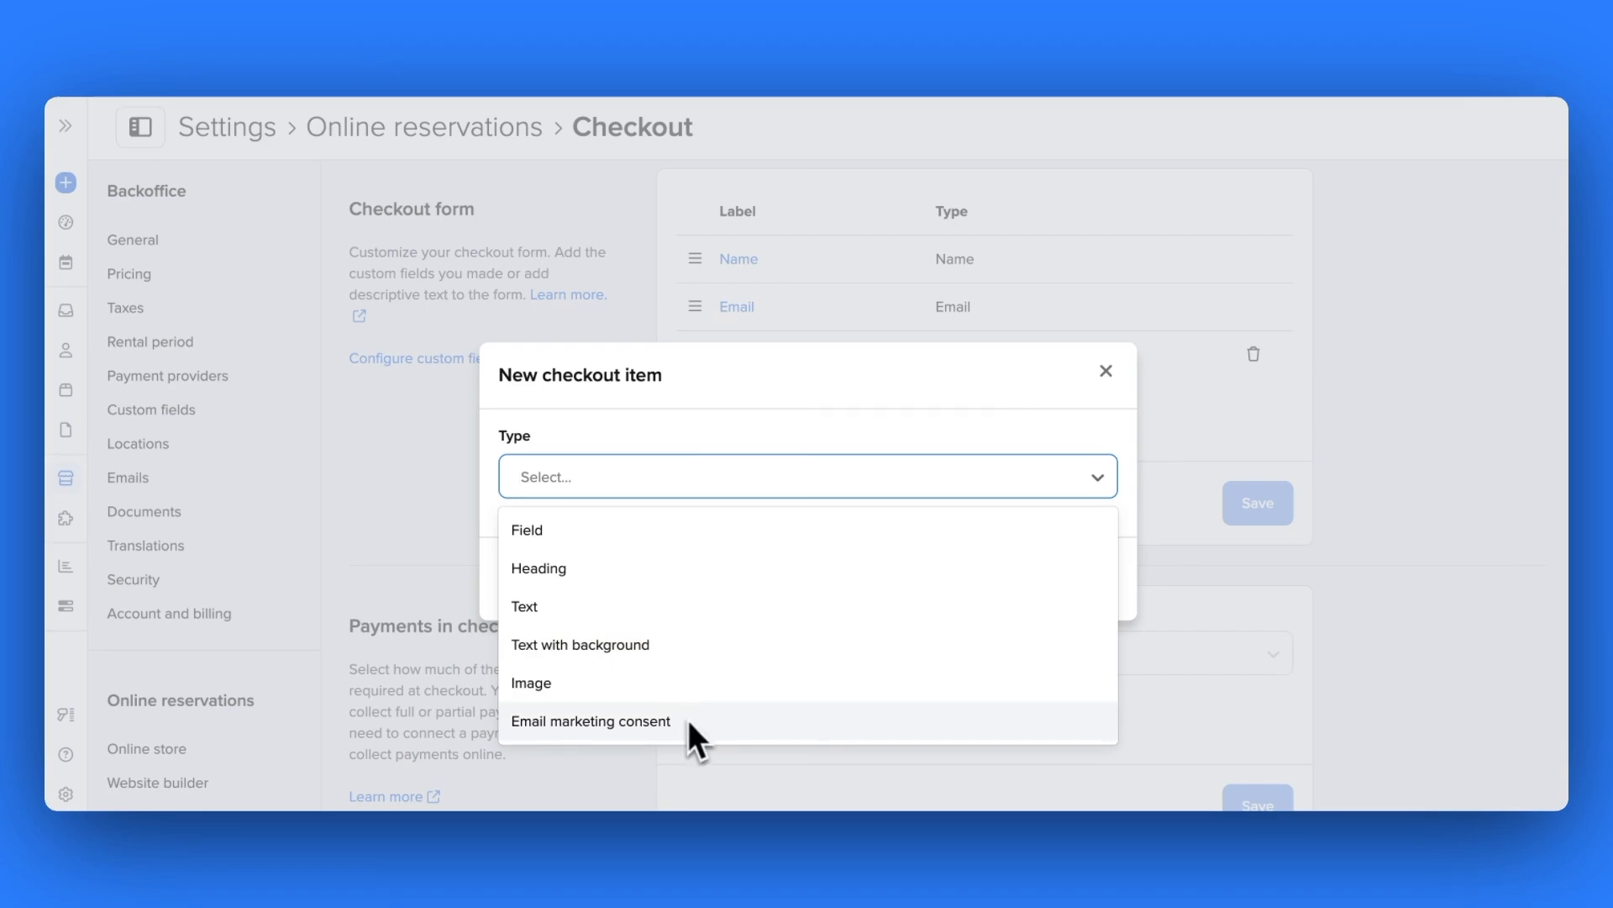
{"action": "left_click", "coordinate": [714, 570]}
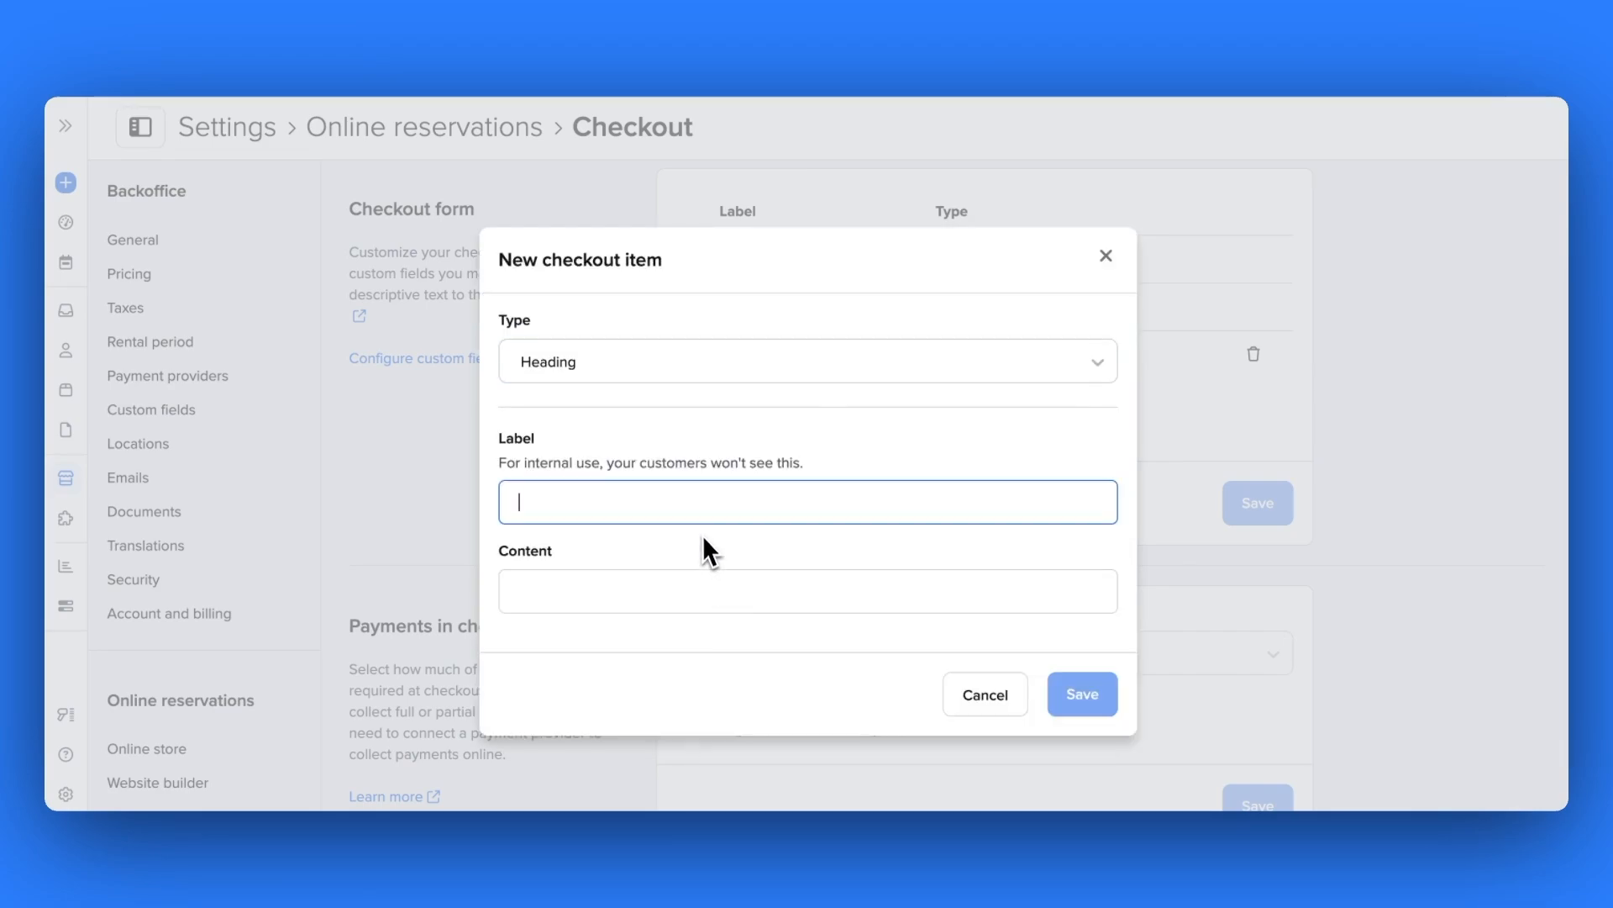
{"action": "type", "text": "`hea"}
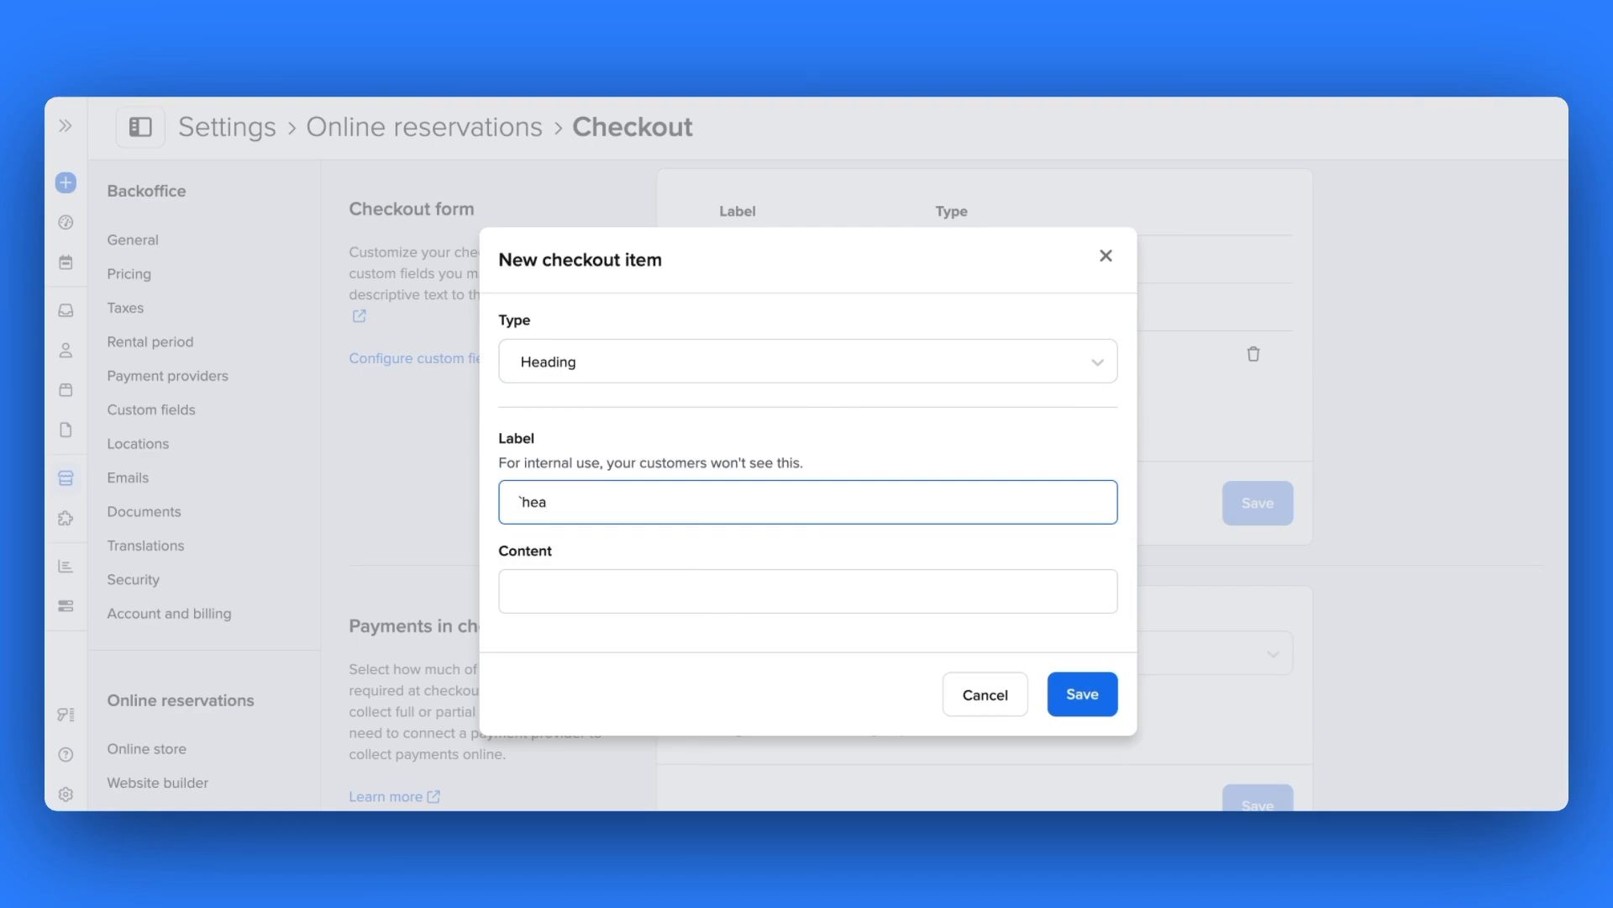
{"action": "key", "text": "BackSpace"}
{"action": "key", "text": "BackSpace"}
{"action": "key", "text": "BackSpace"}
{"action": "key", "text": "BackSpace"}
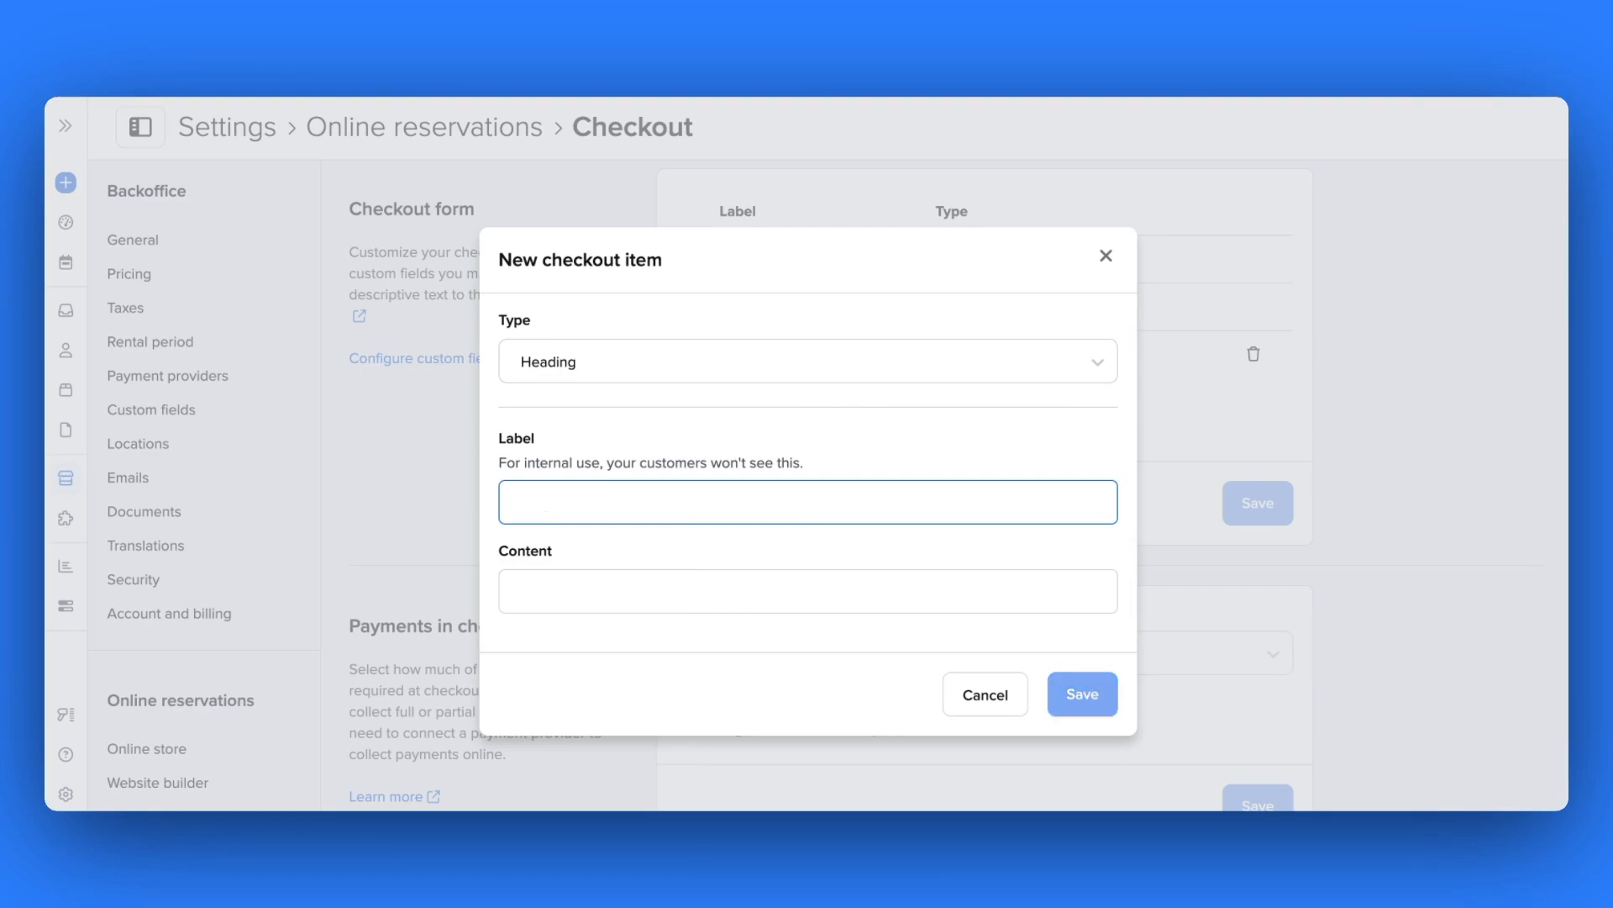
{"action": "type", "text": "Heading"}
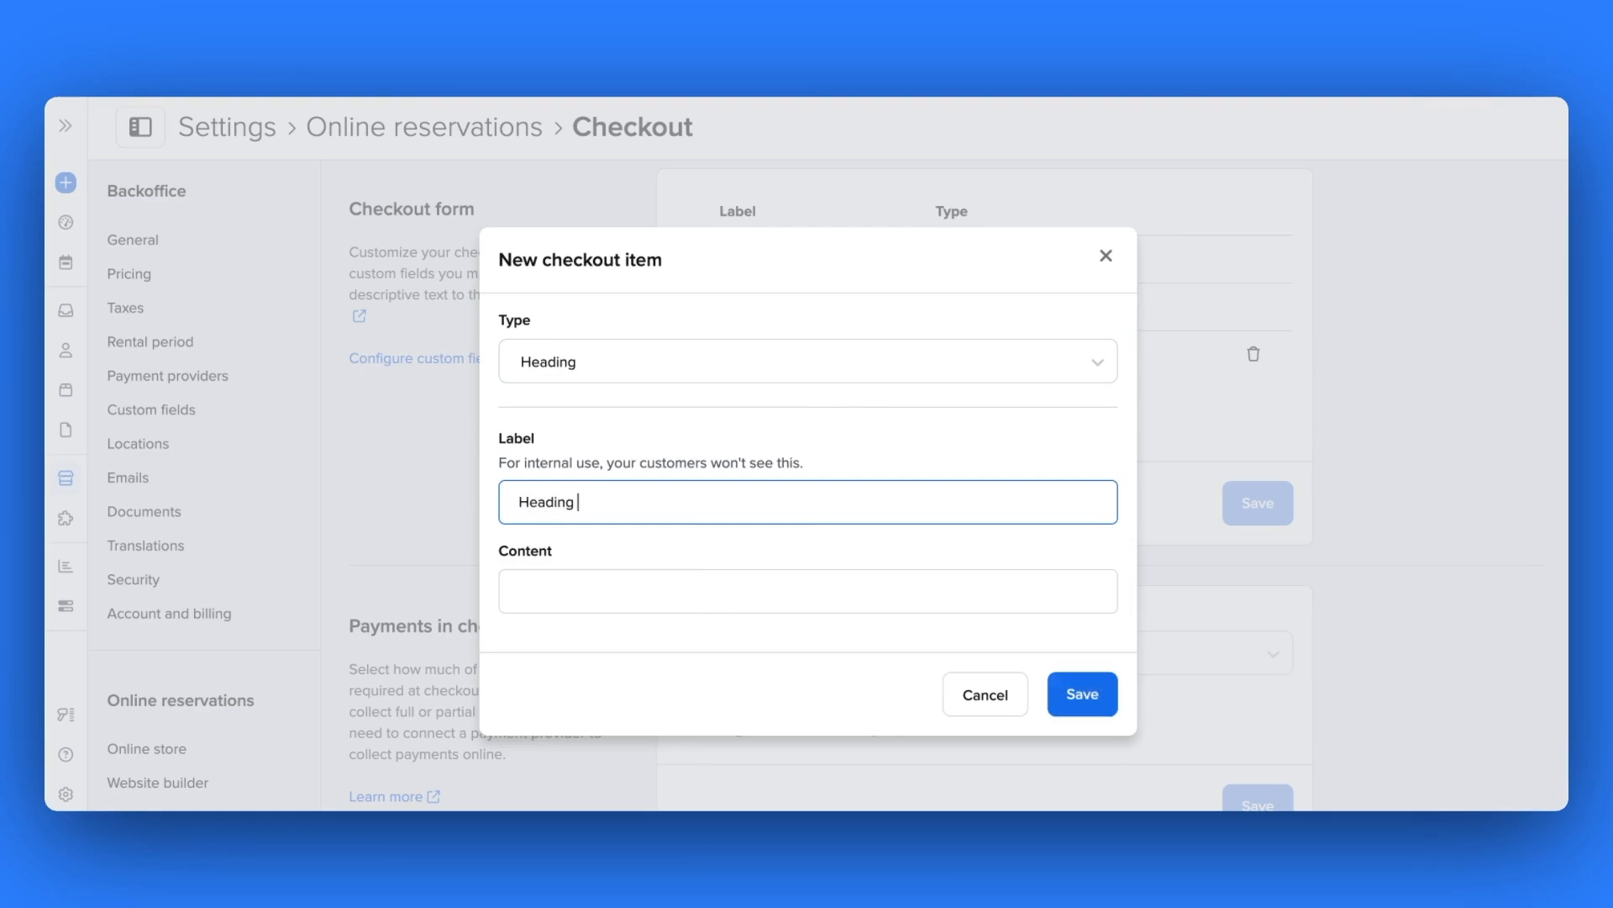
{"action": "type", "text": " 1"}
{"action": "left_click", "coordinate": [711, 593]}
{"action": "type", "text": "Tell us about"}
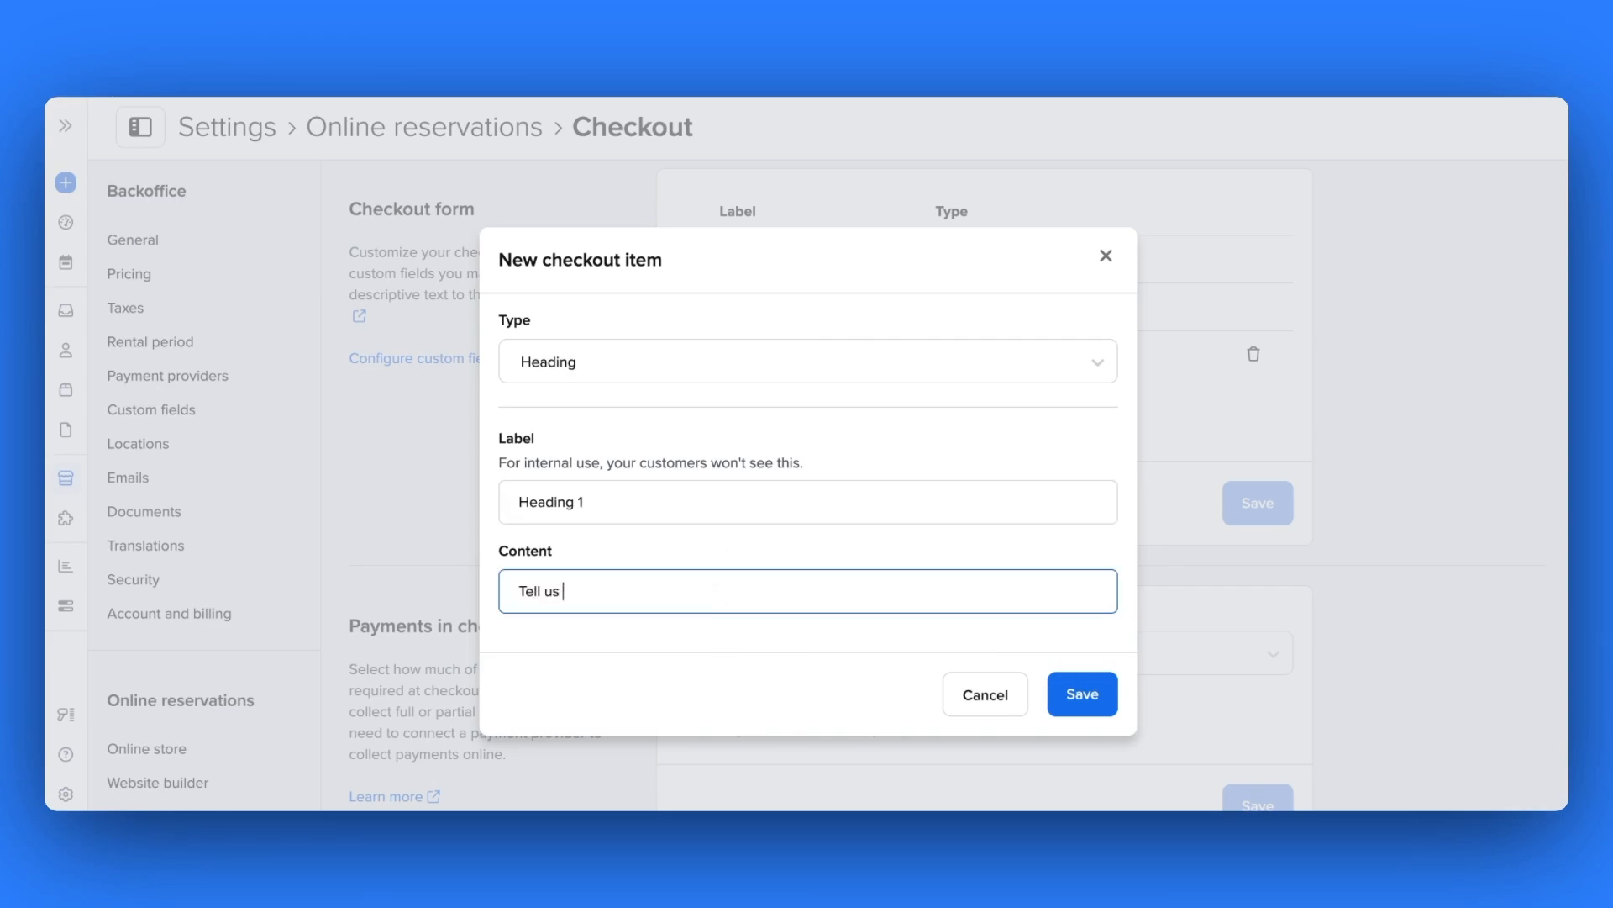
{"action": "type", "text": " yourself!"}
{"action": "left_click", "coordinate": [1064, 693]}
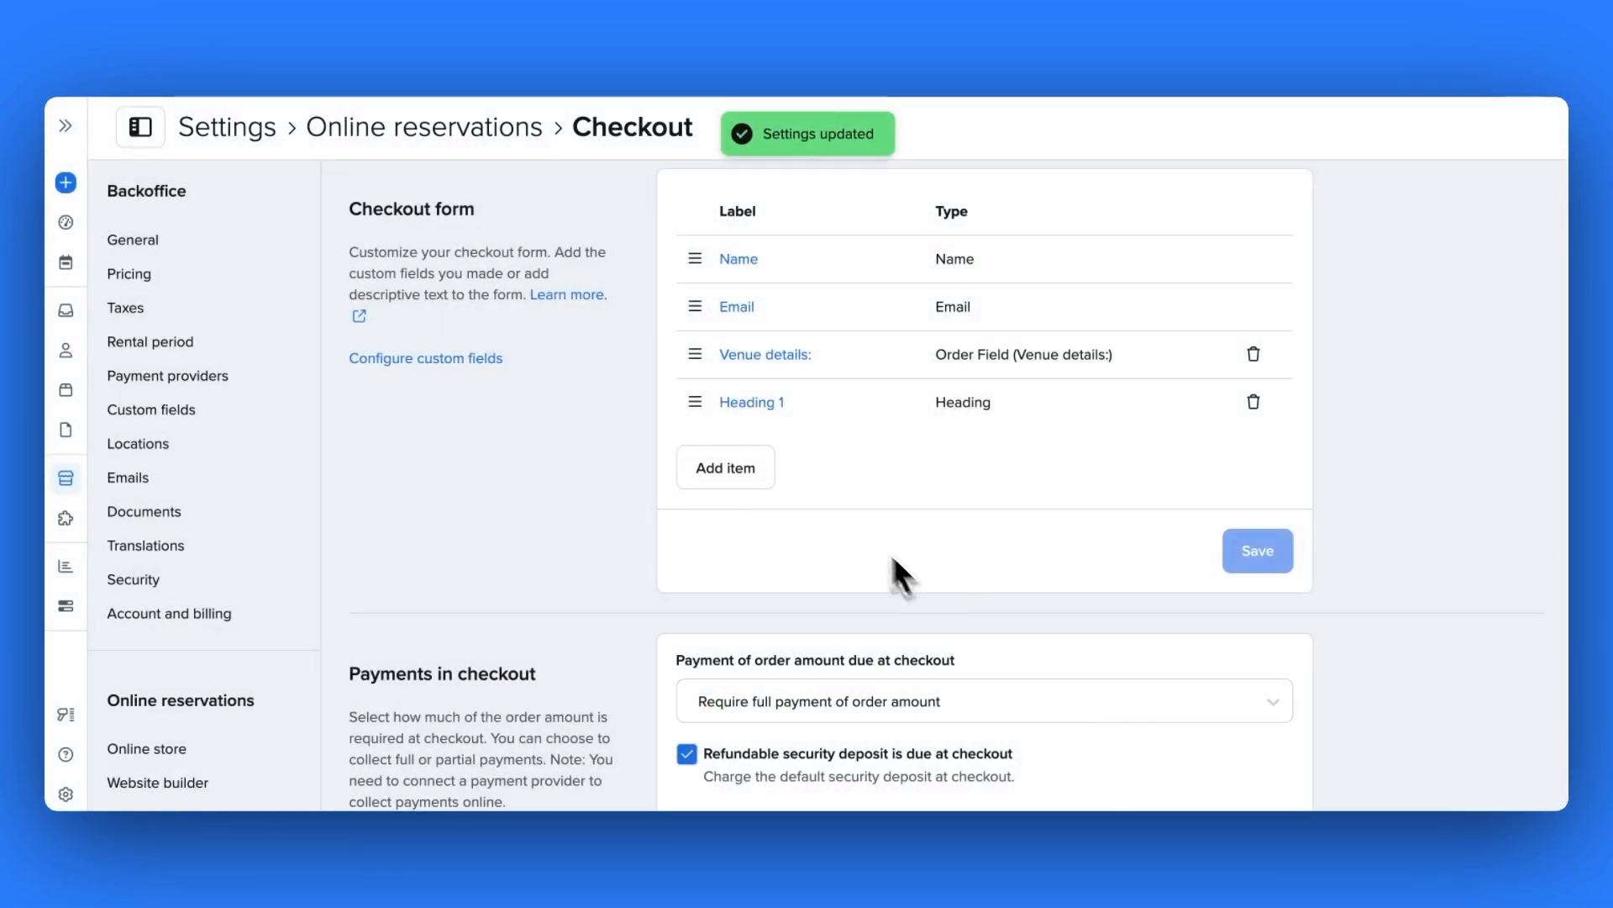
- Drag Heading 1 to the top of the checkout form, above Name
{"action": "left_click_drag", "start_coordinate": [694, 404], "coordinate": [699, 253]}
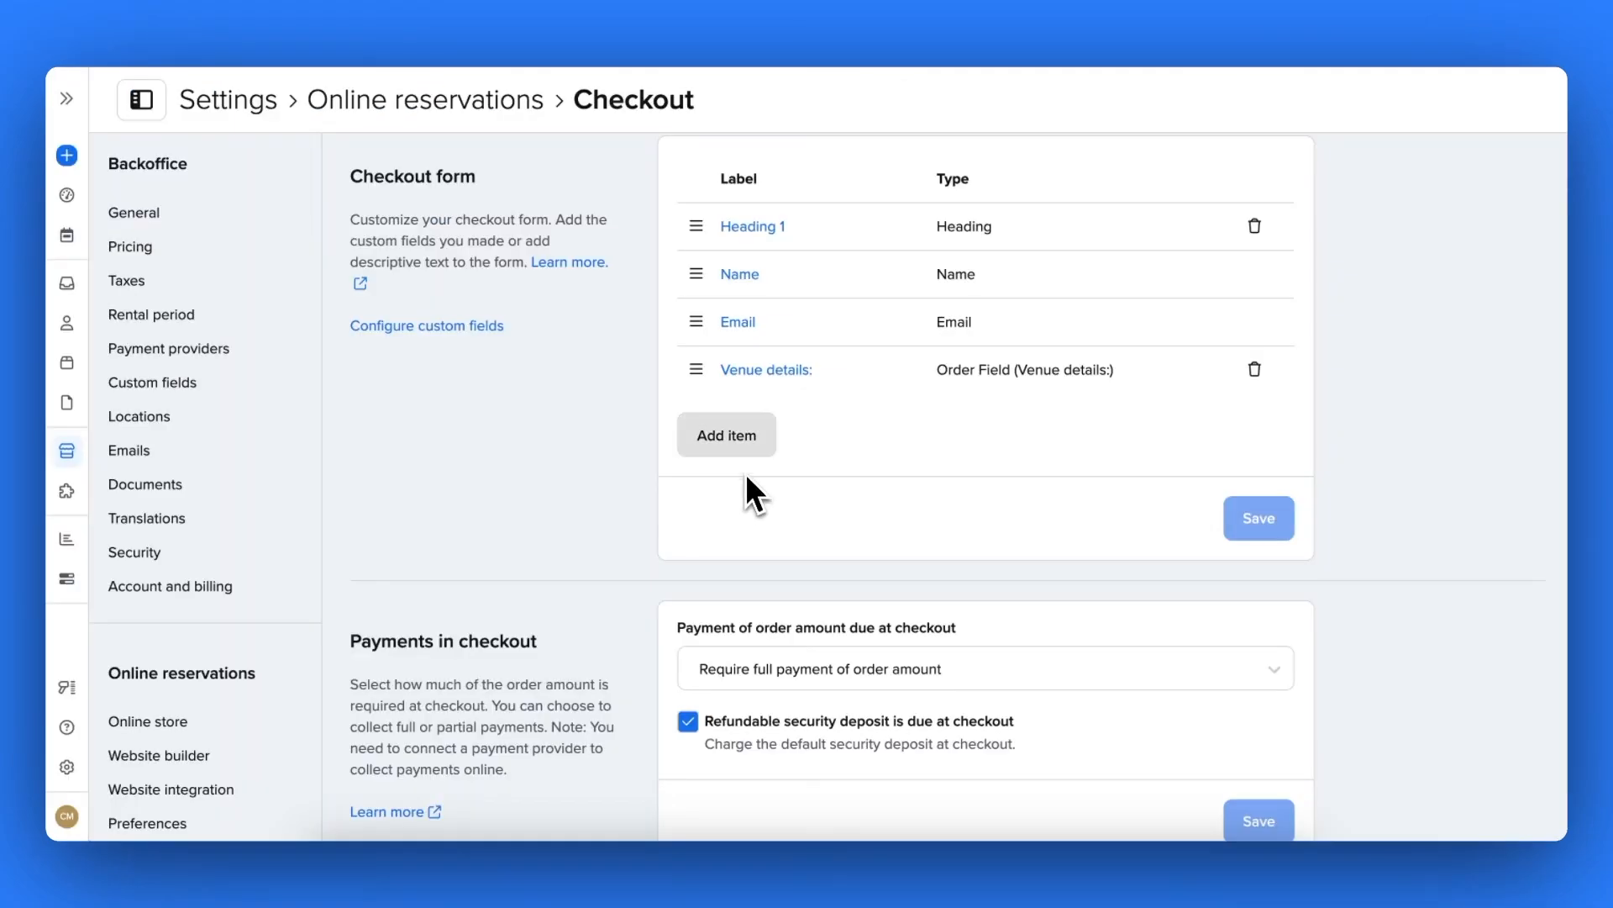
{"action": "left_click", "coordinate": [738, 446]}
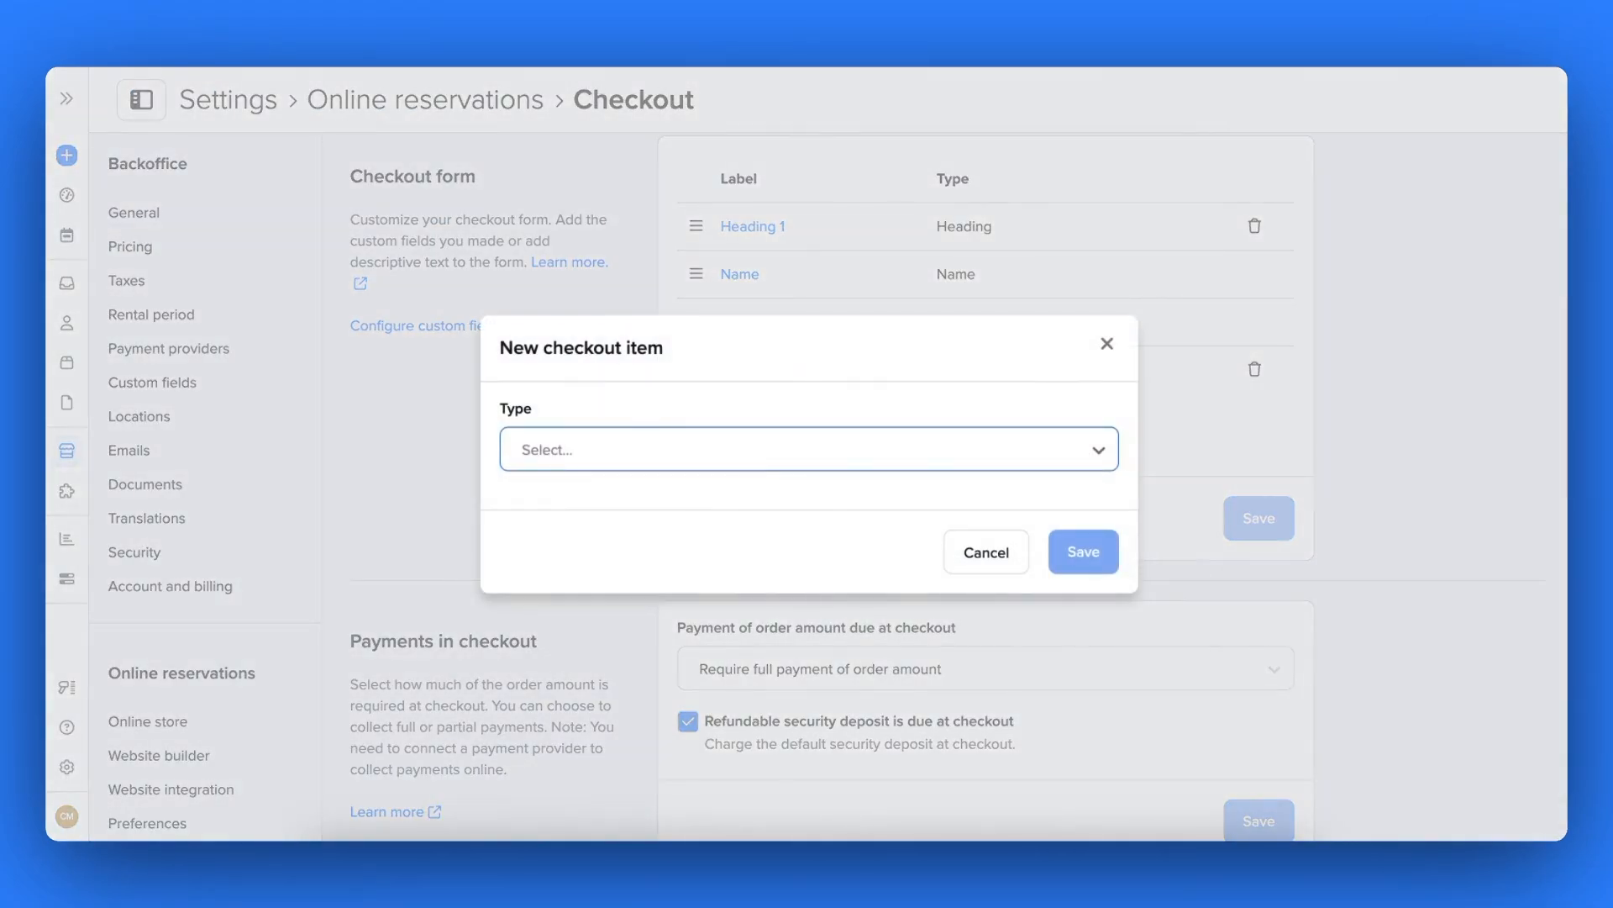
- Add an Image item 'Image 1' with alt text 'Create your perfect day.' and an uploaded wedding photo
{"action": "left_click", "coordinate": [740, 449]}
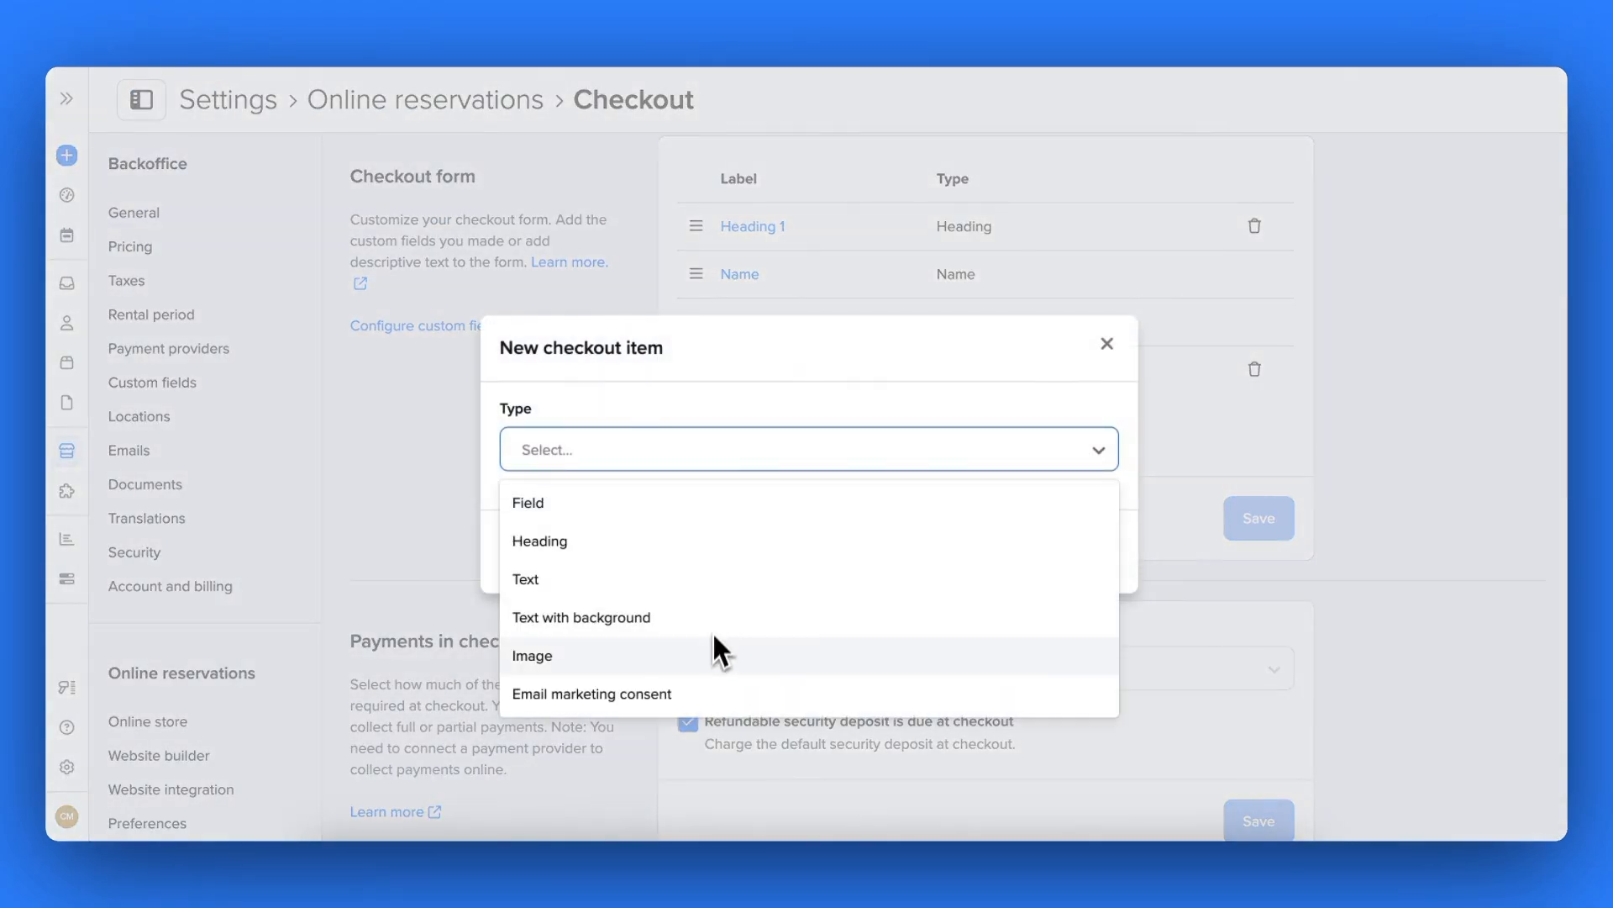
{"action": "left_click", "coordinate": [713, 655]}
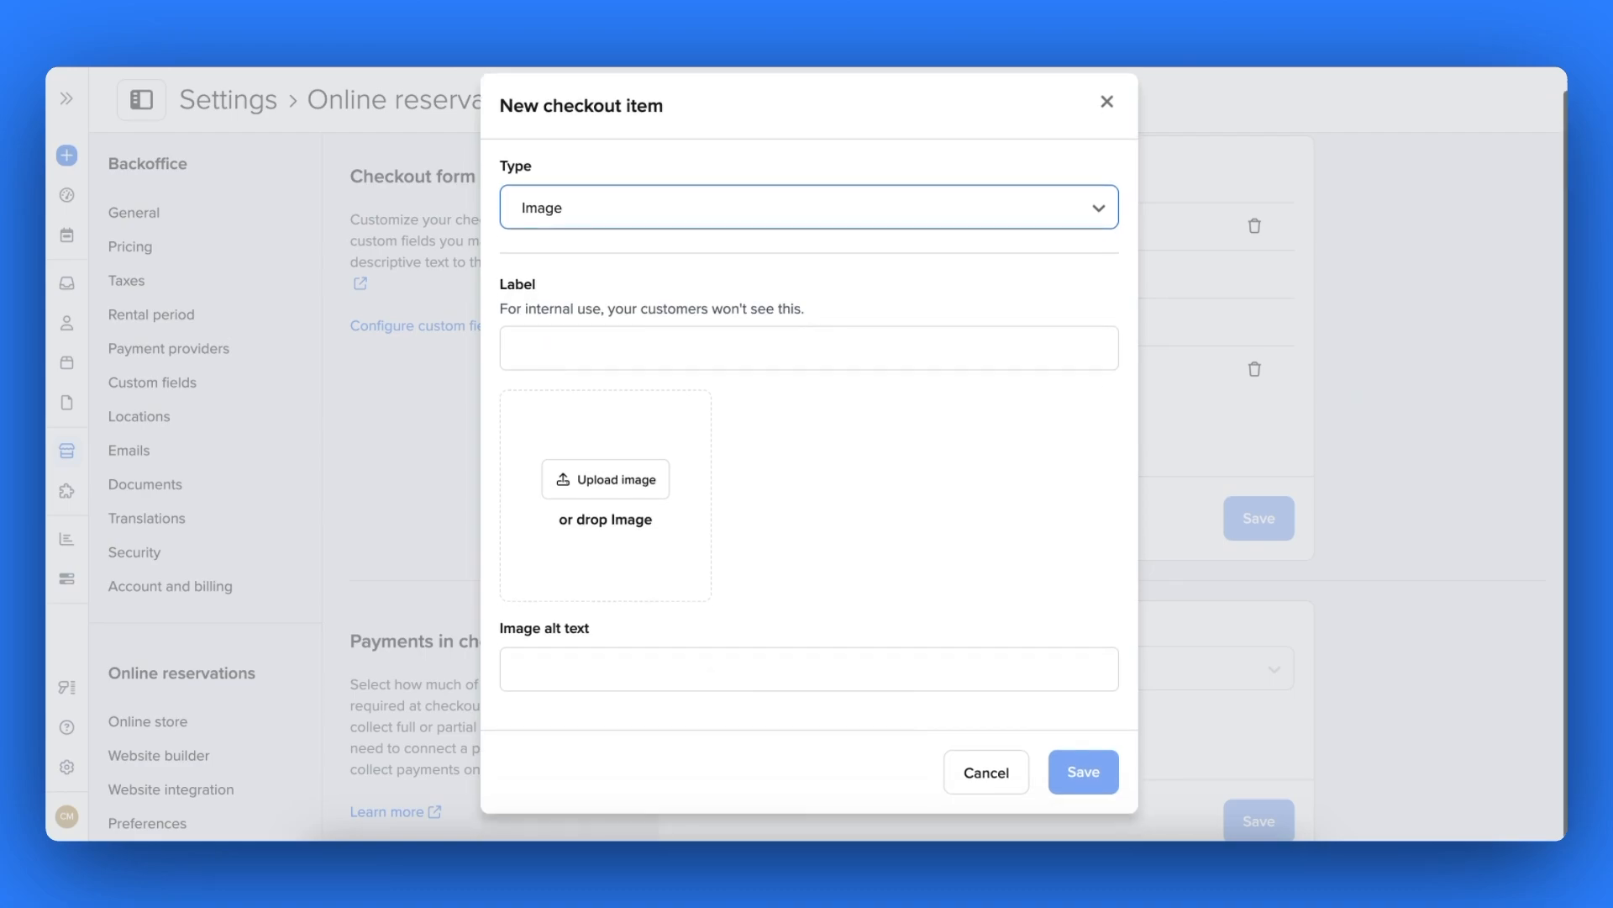
{"action": "left_click", "coordinate": [659, 363]}
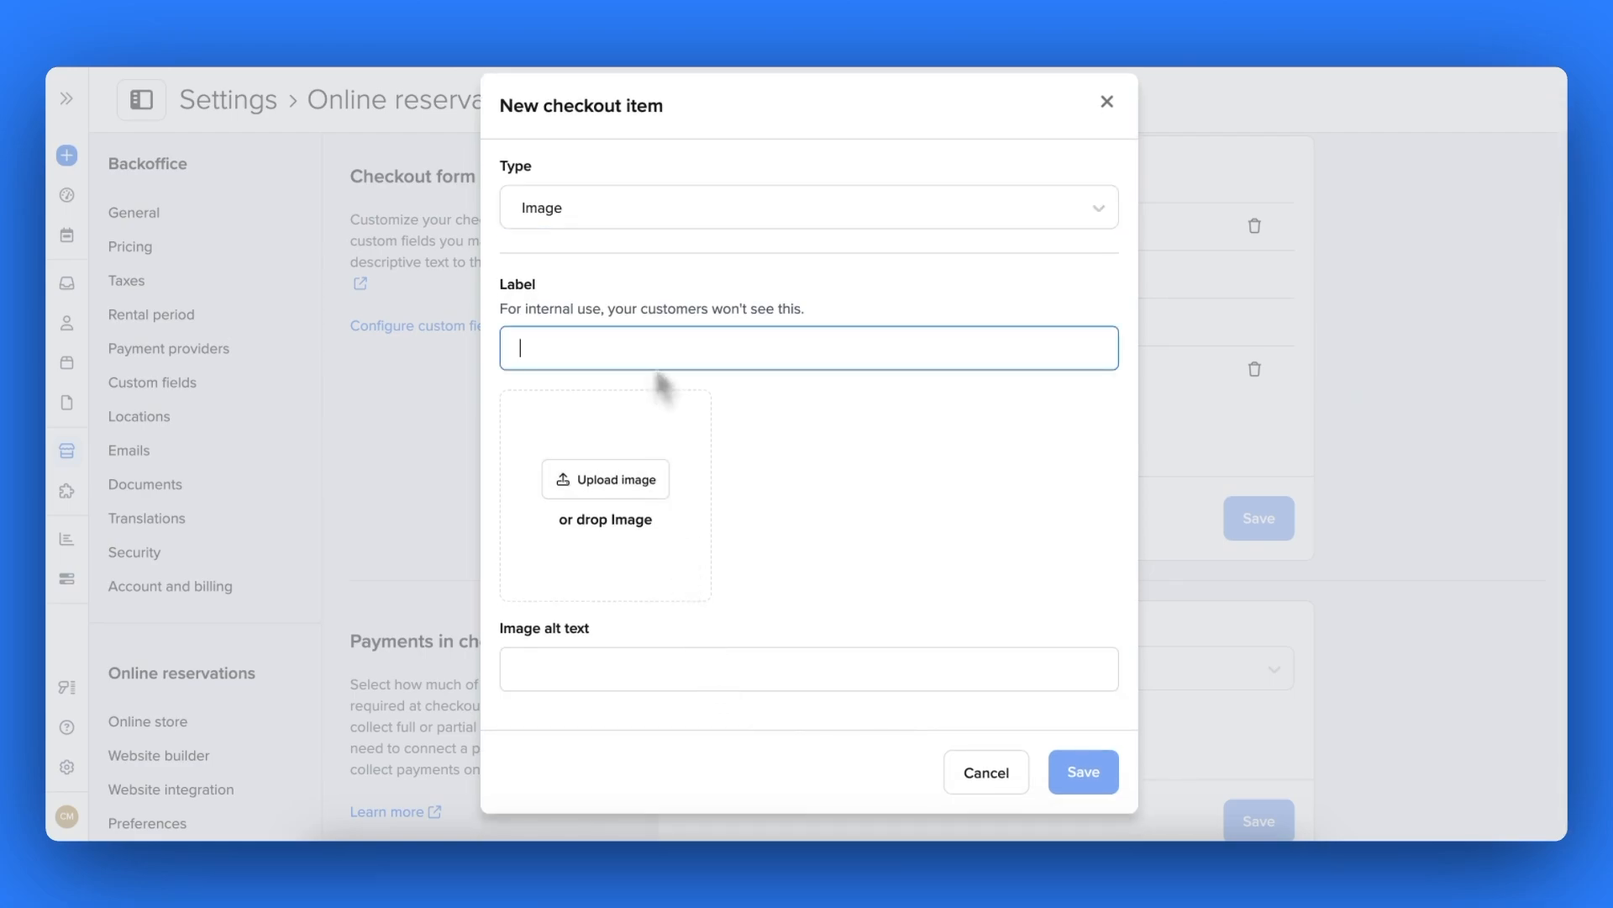
{"action": "type", "text": "Image 1"}
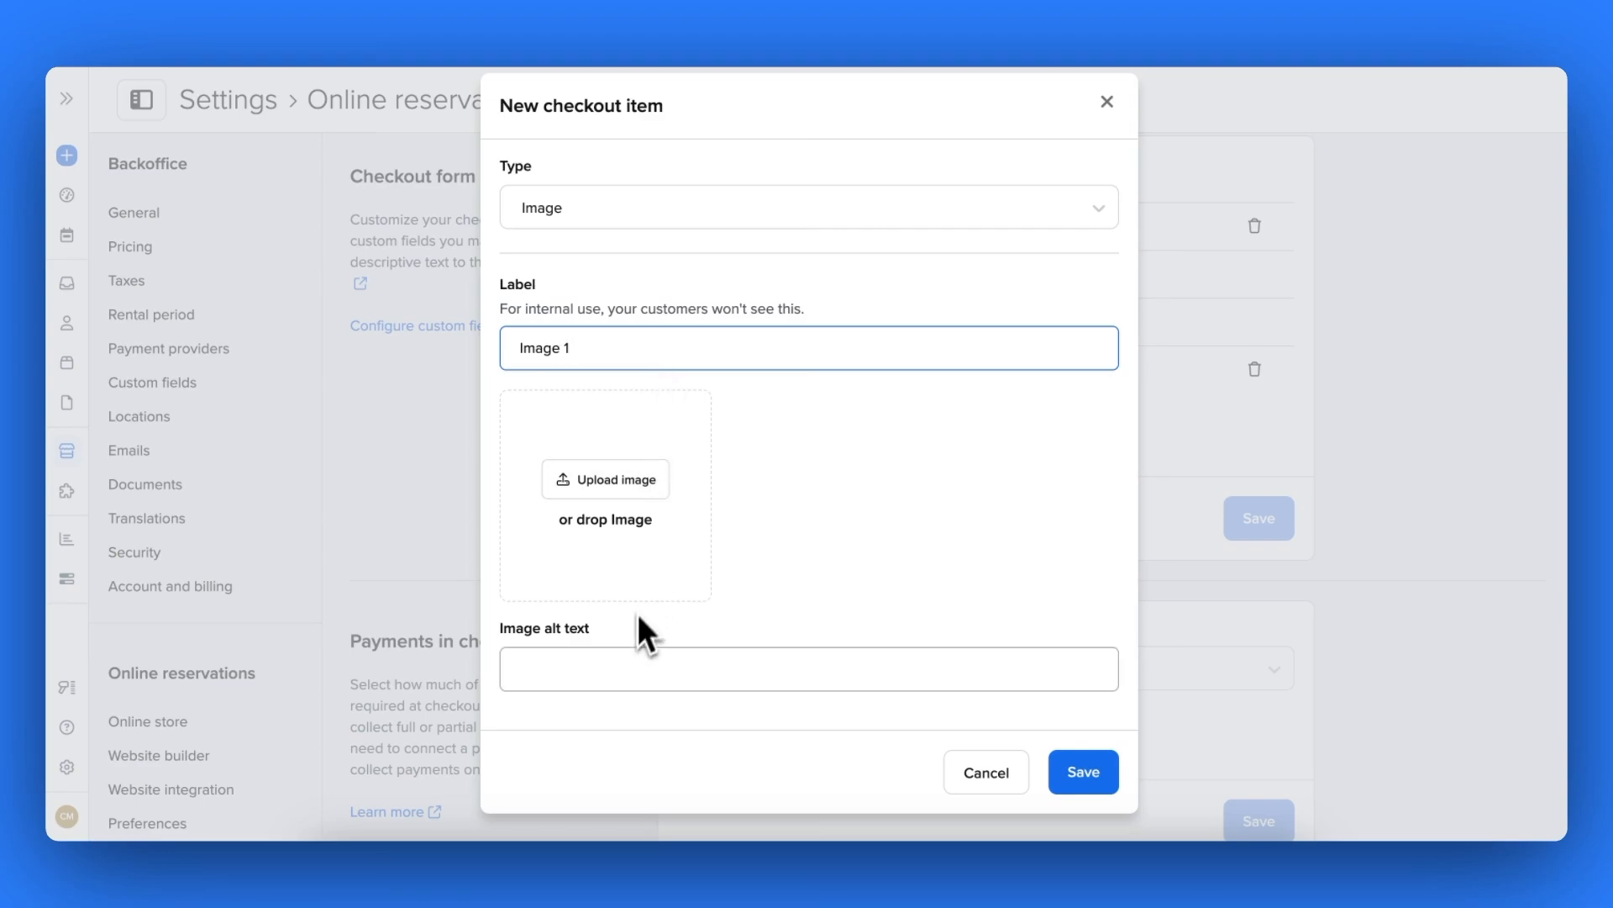
{"action": "left_click", "coordinate": [622, 656]}
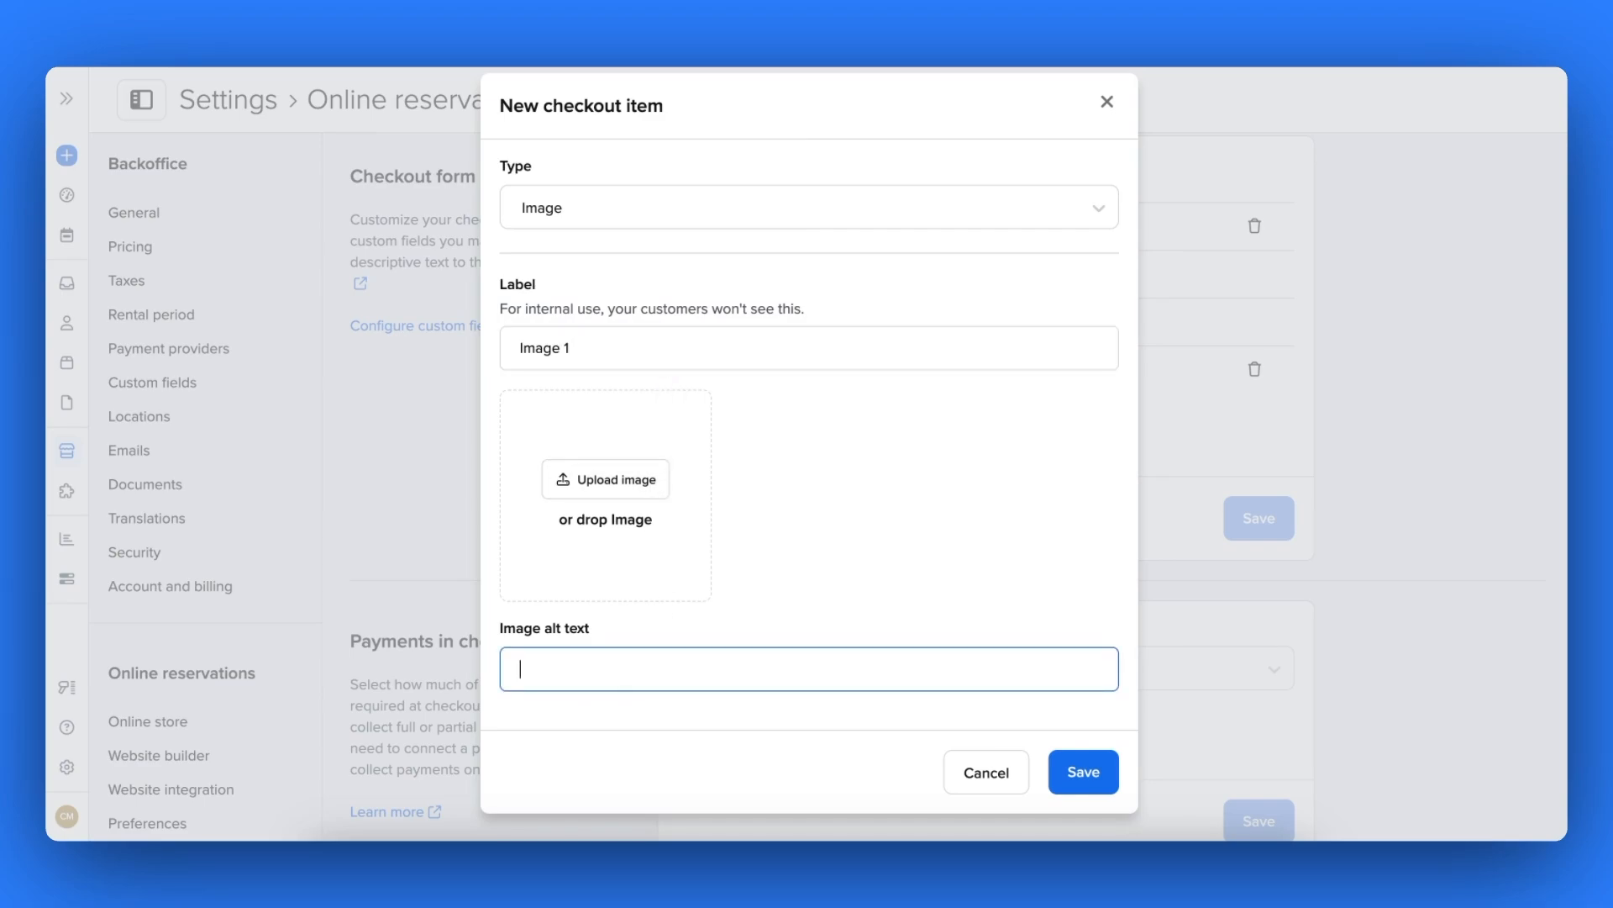
{"action": "type", "text": "Create your perfect day"}
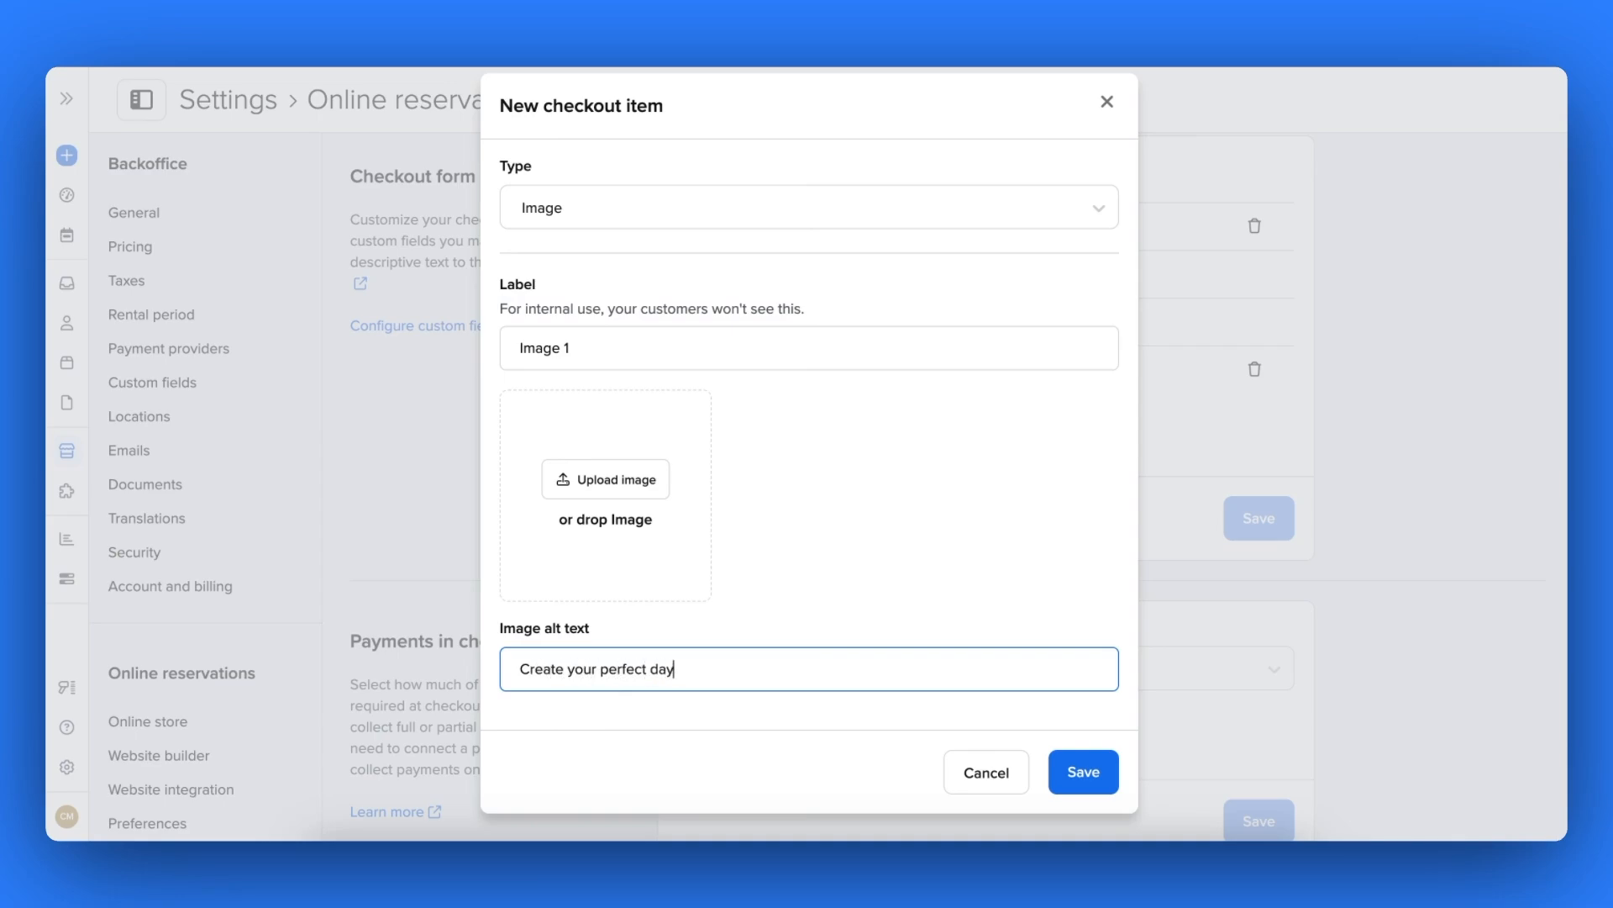
{"action": "type", "text": "."}
{"action": "left_click", "coordinate": [609, 483]}
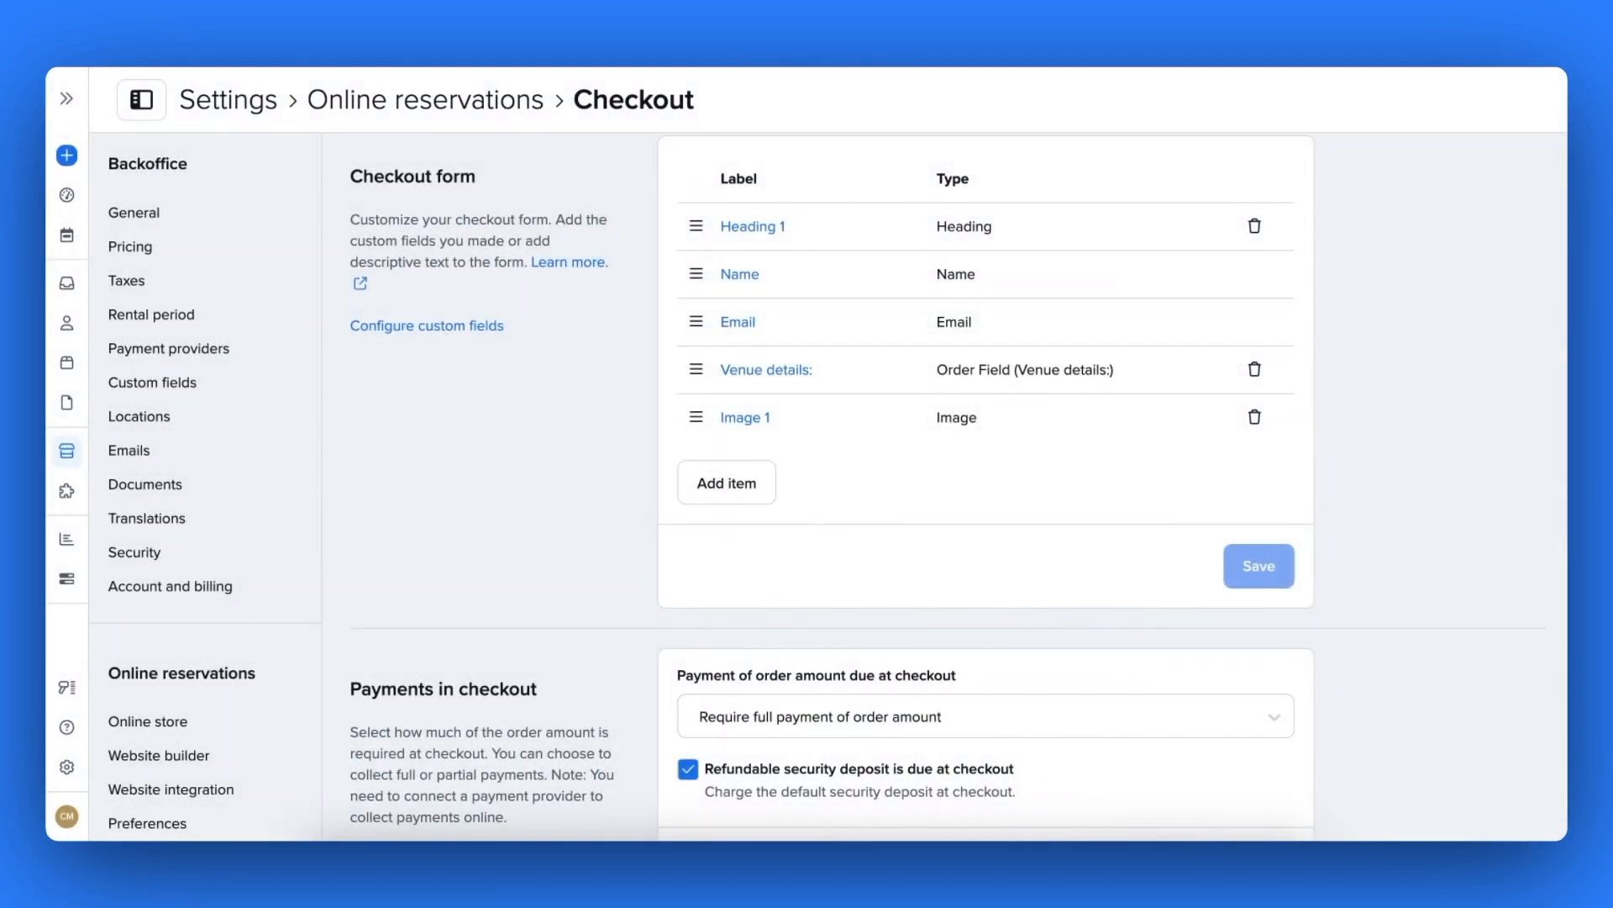
{"action": "mouse_move", "coordinate": [699, 423]}
{"action": "left_mouse_down"}
{"action": "mouse_move", "coordinate": [706, 289]}
{"action": "mouse_move", "coordinate": [703, 430]}
{"action": "left_mouse_up"}
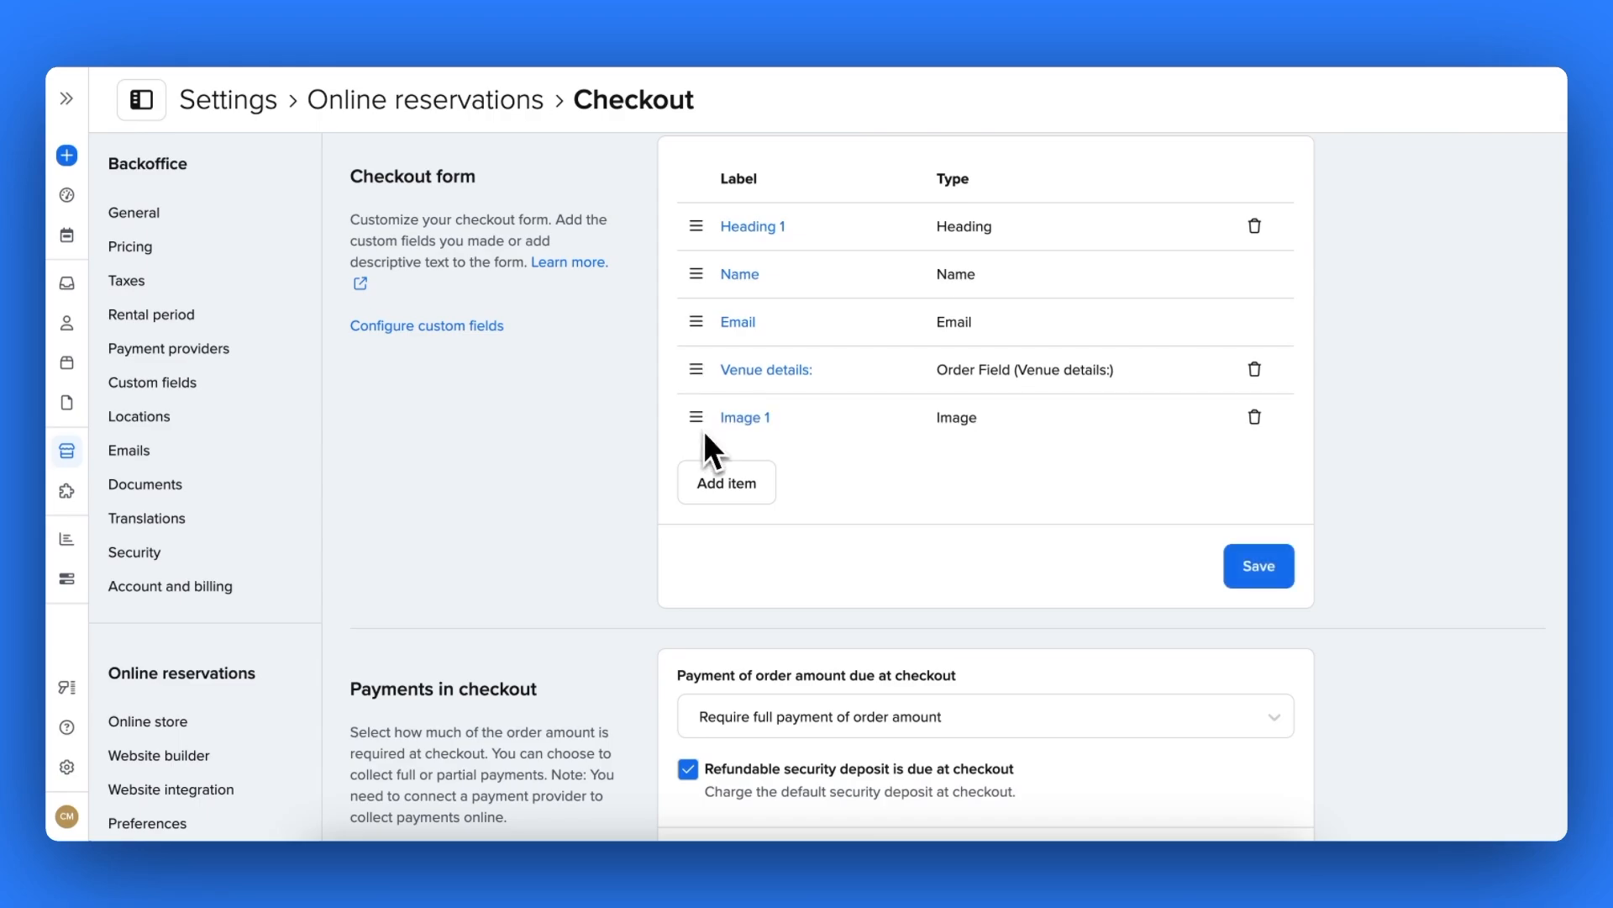
- Add Text with background 'Text 1' reading 'Send us your vision for your dream day!' and move it below Email
{"action": "left_click", "coordinate": [726, 481]}
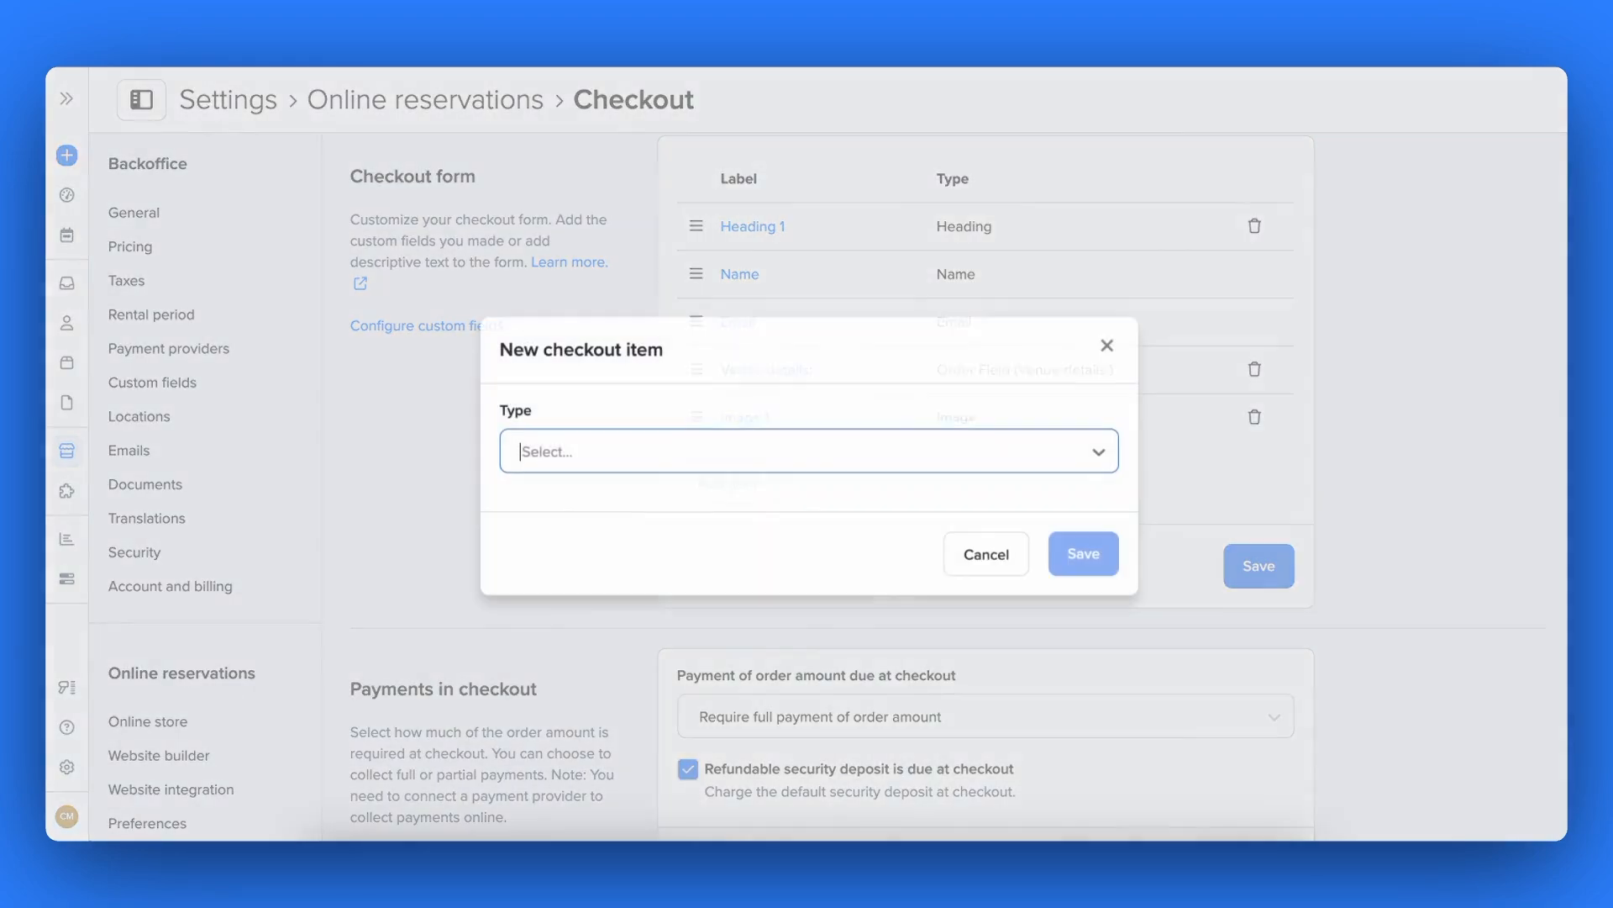
{"action": "left_click", "coordinate": [719, 467]}
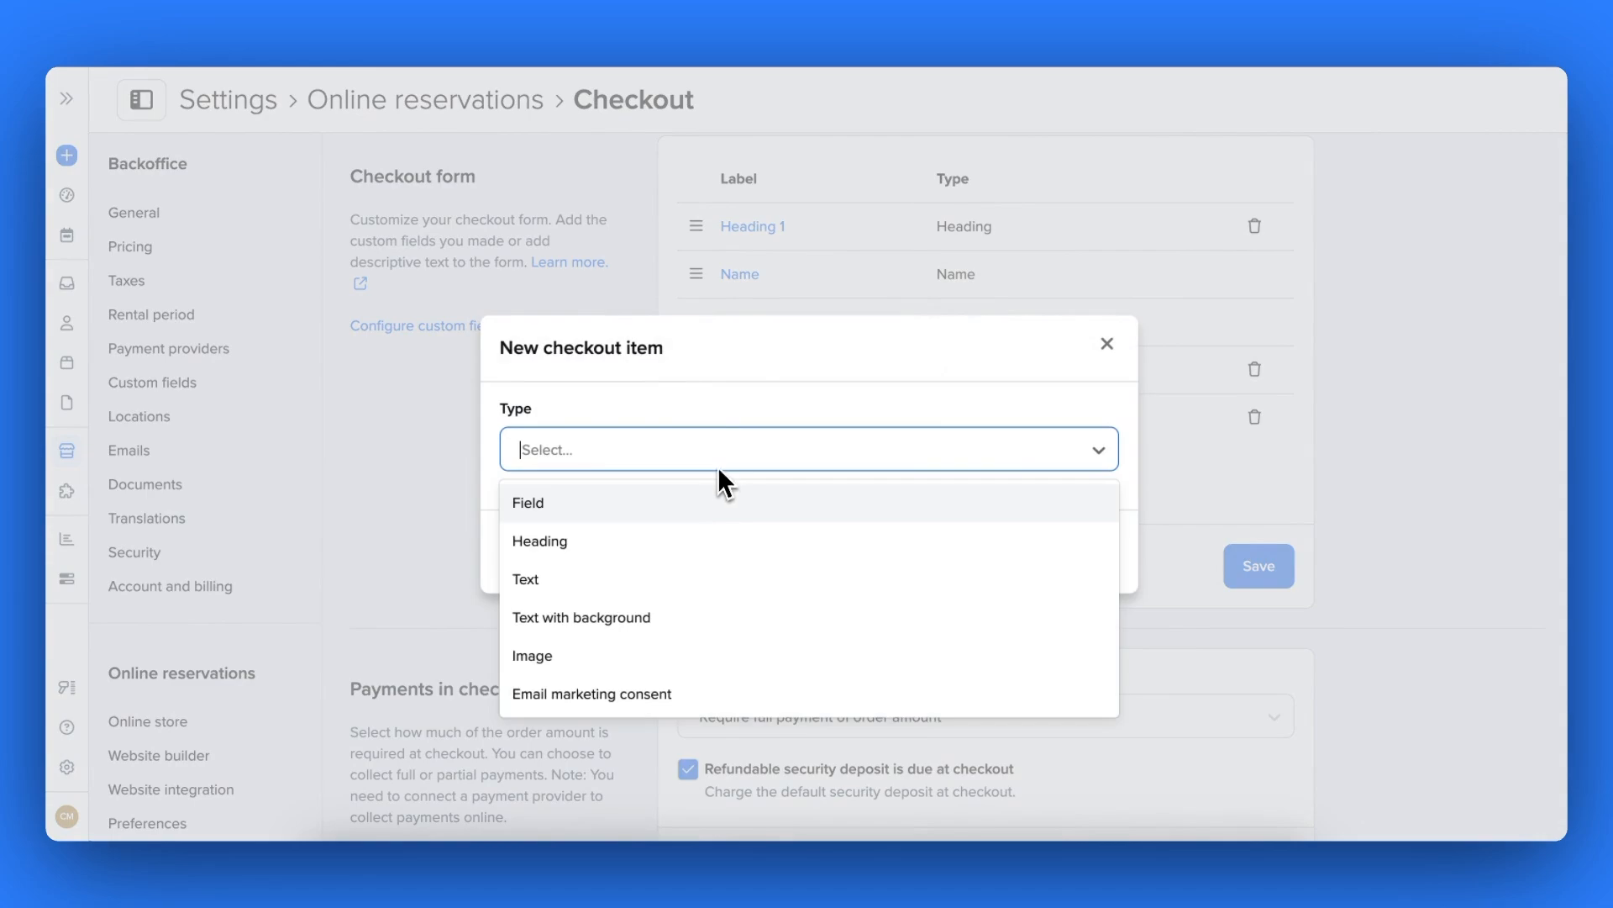
{"action": "left_click", "coordinate": [698, 617]}
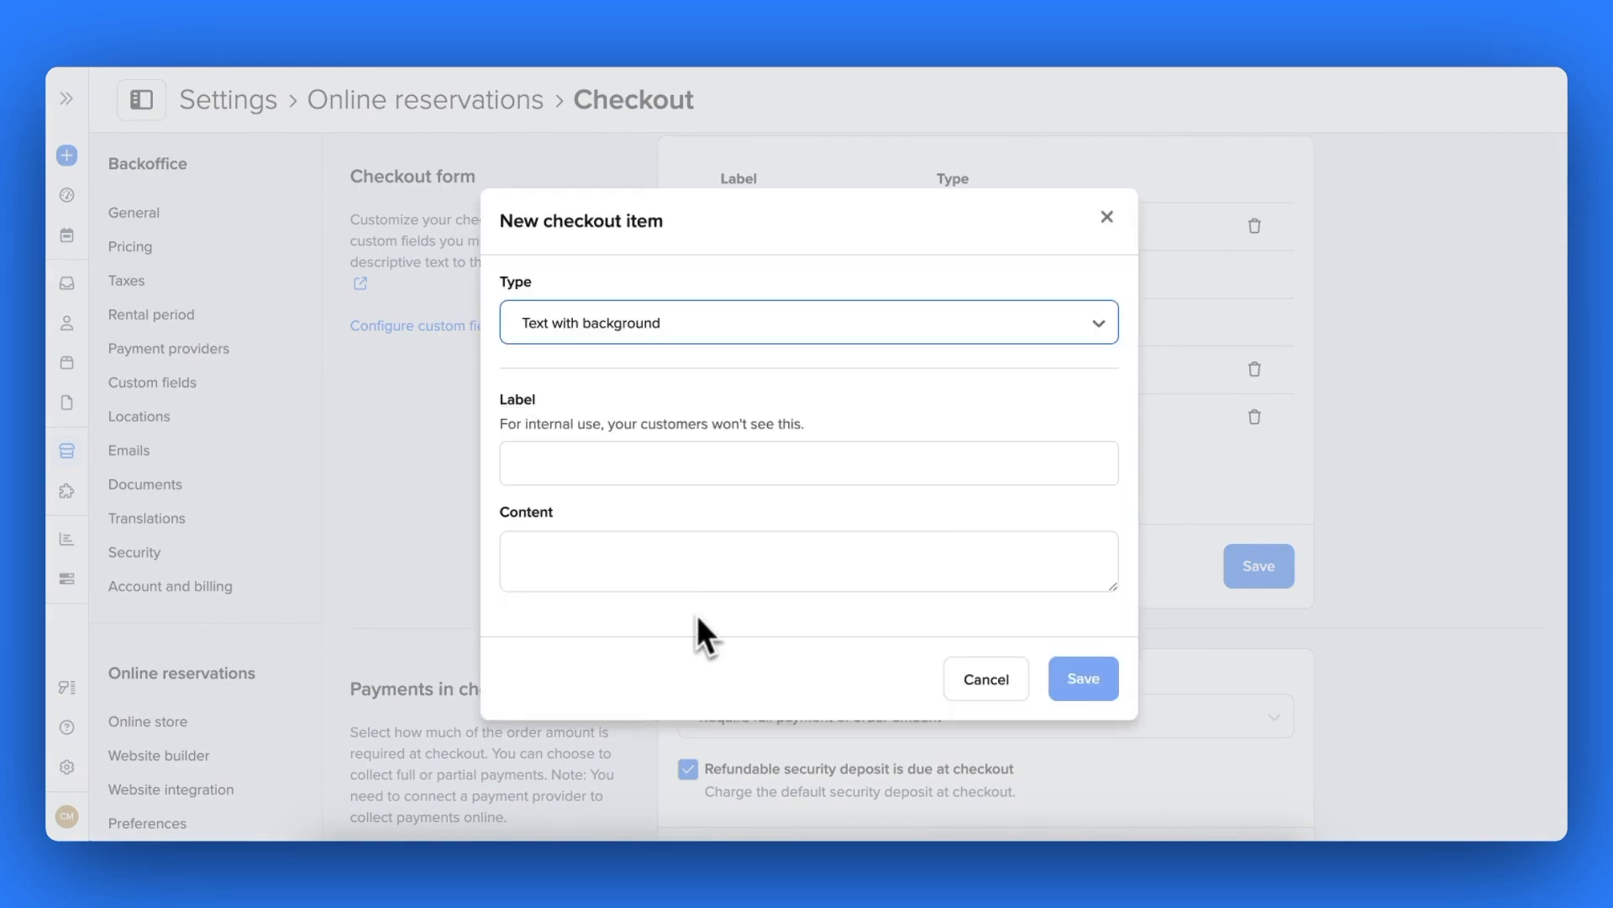
{"action": "left_click", "coordinate": [694, 477]}
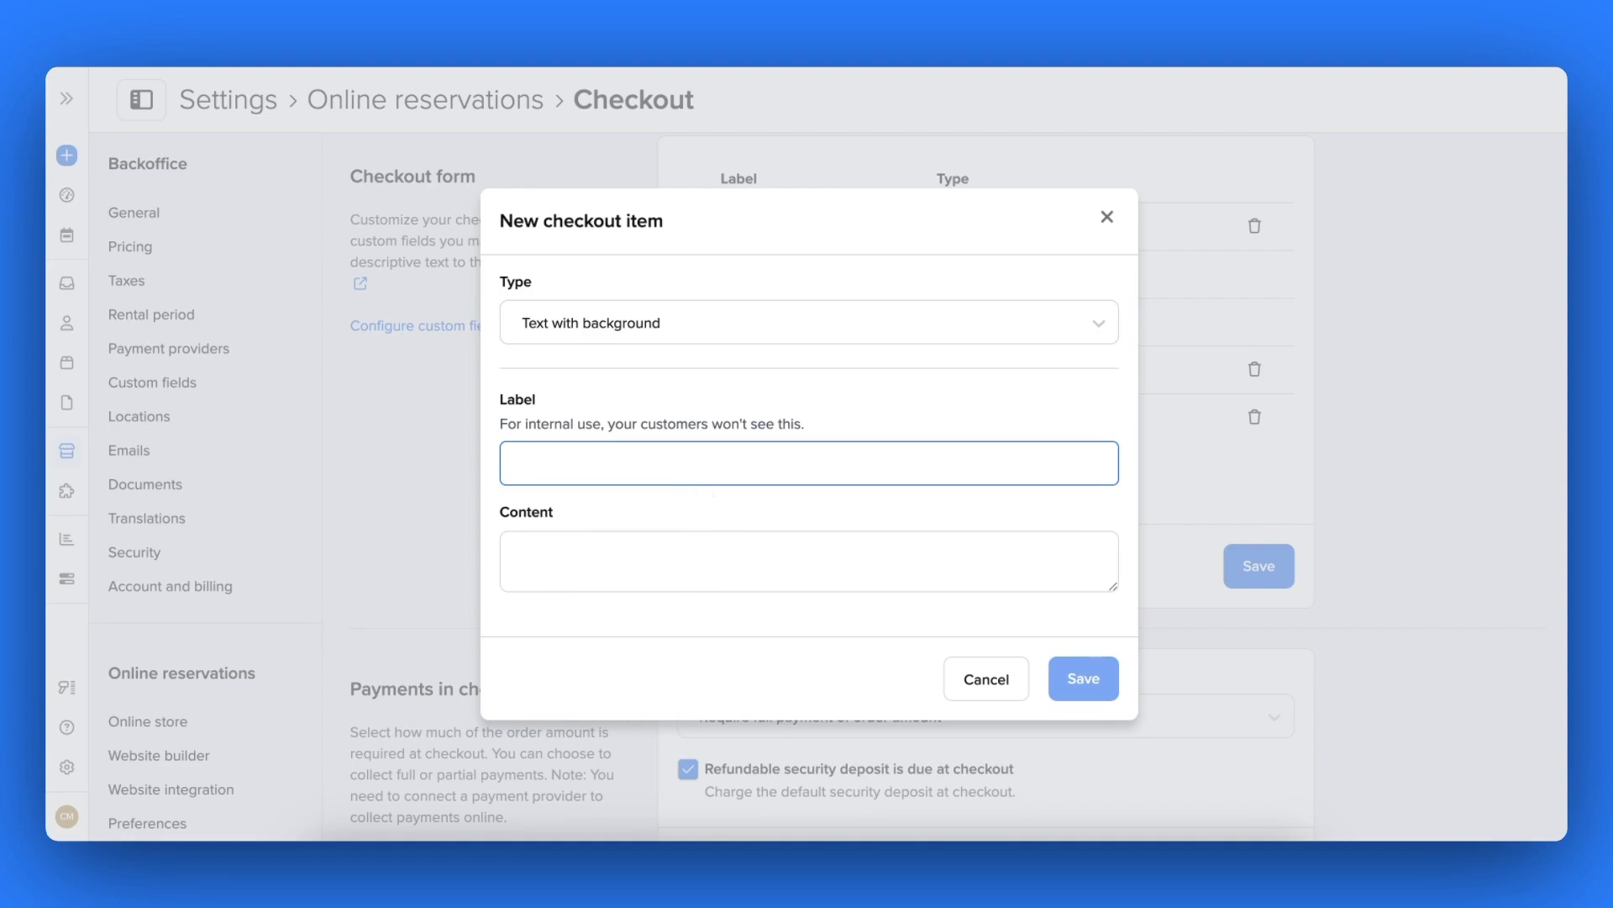
{"action": "type", "text": "T"}
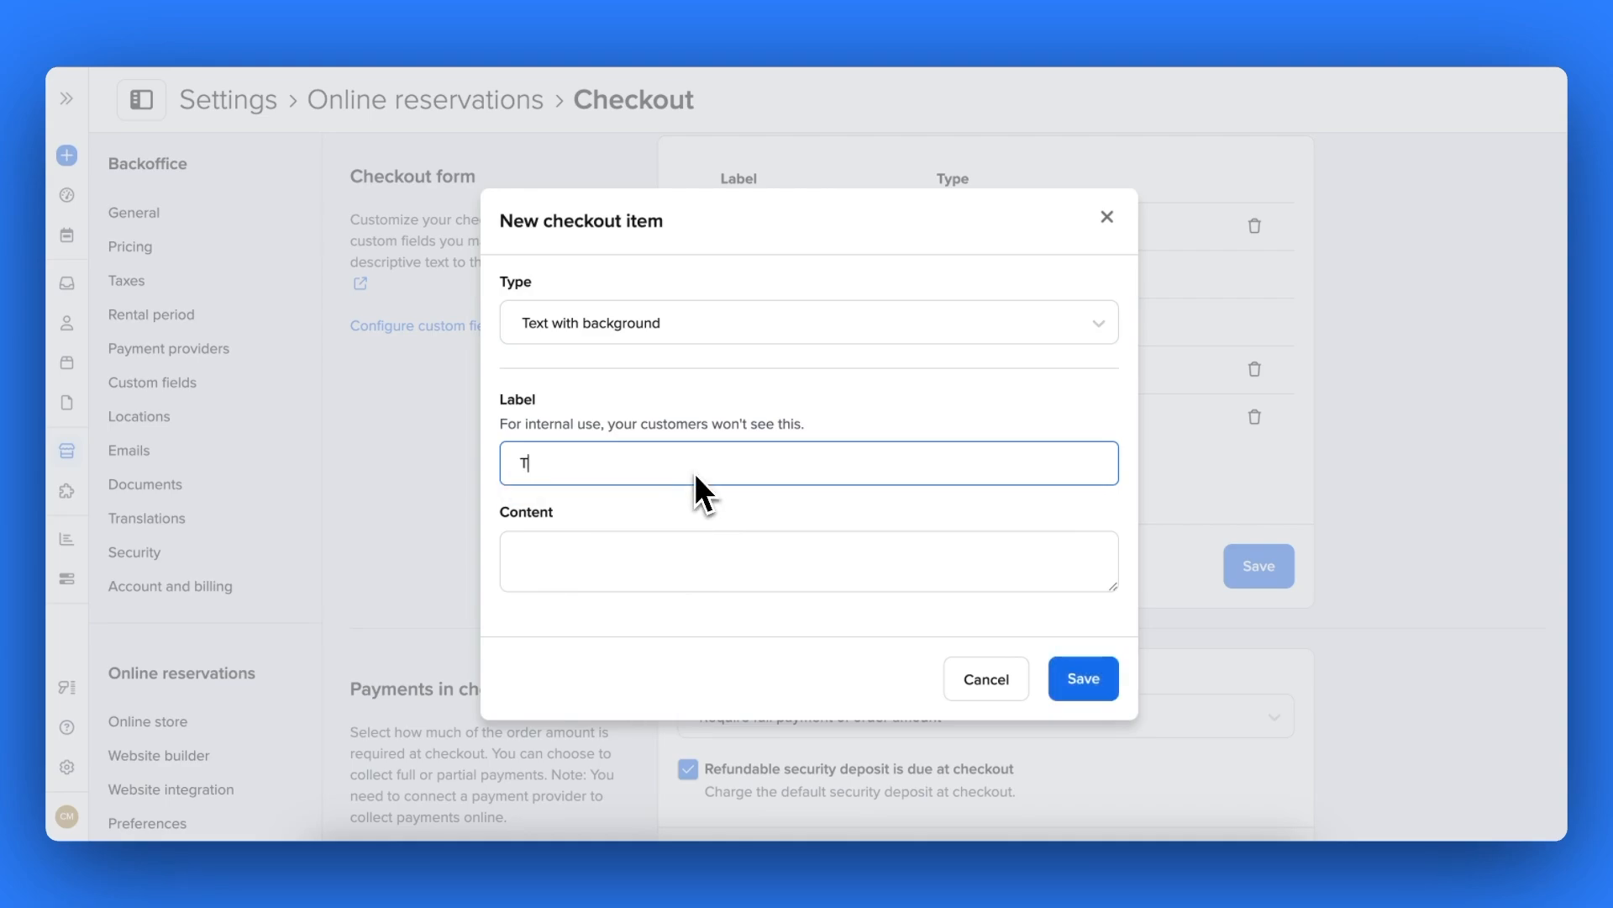
{"action": "type", "text": "ext 1"}
{"action": "left_click", "coordinate": [699, 558]}
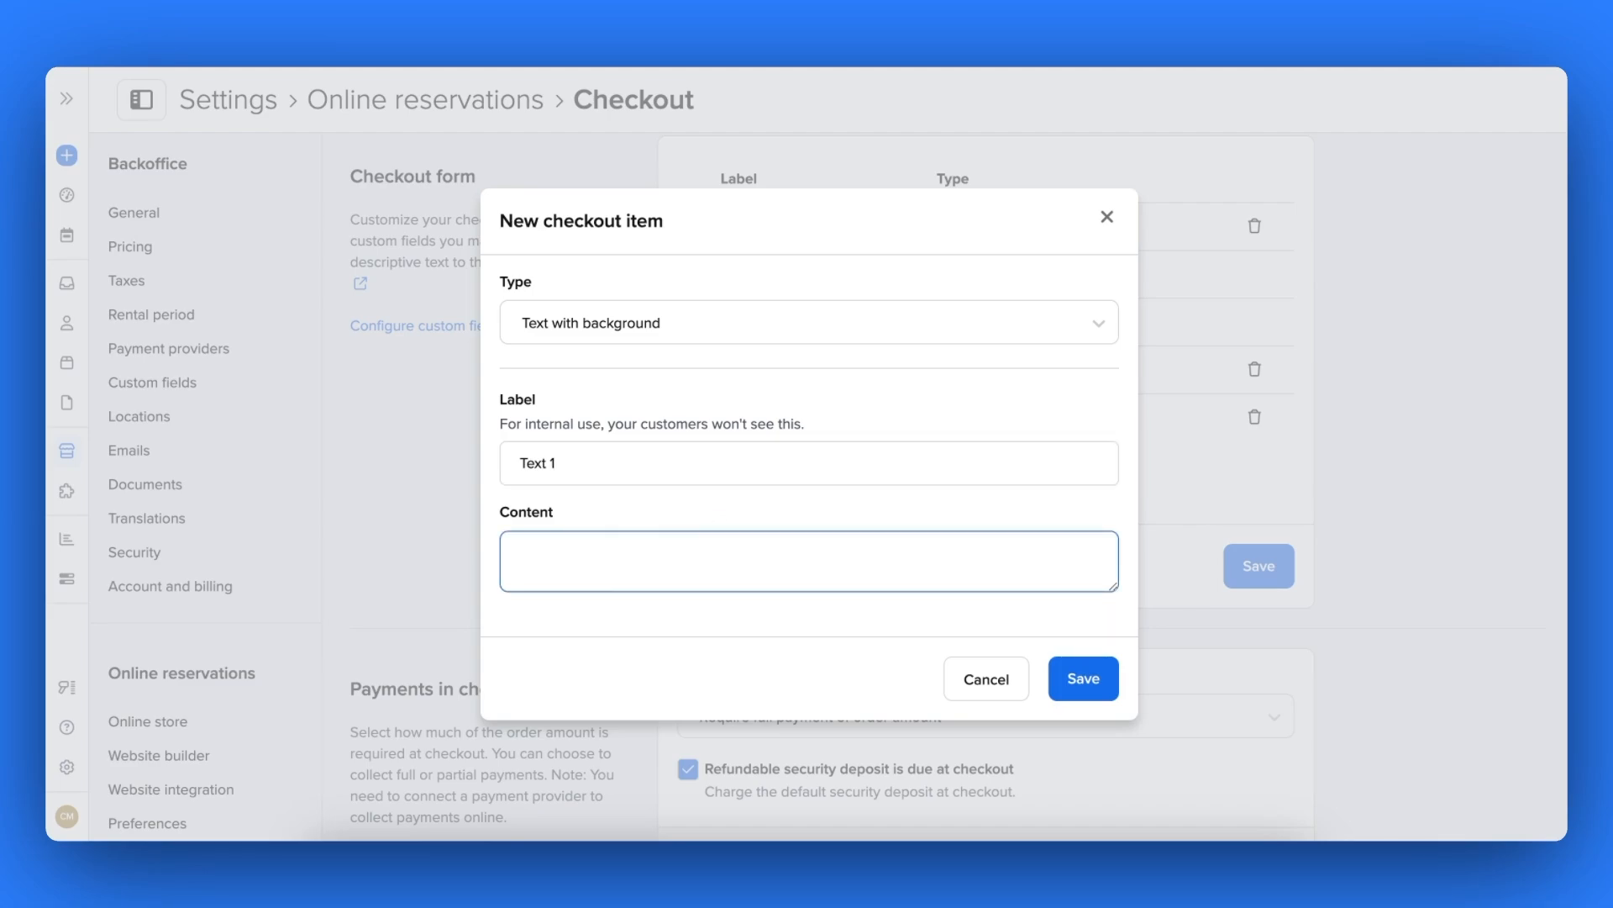
{"action": "type", "text": "Send us your vision for your "}
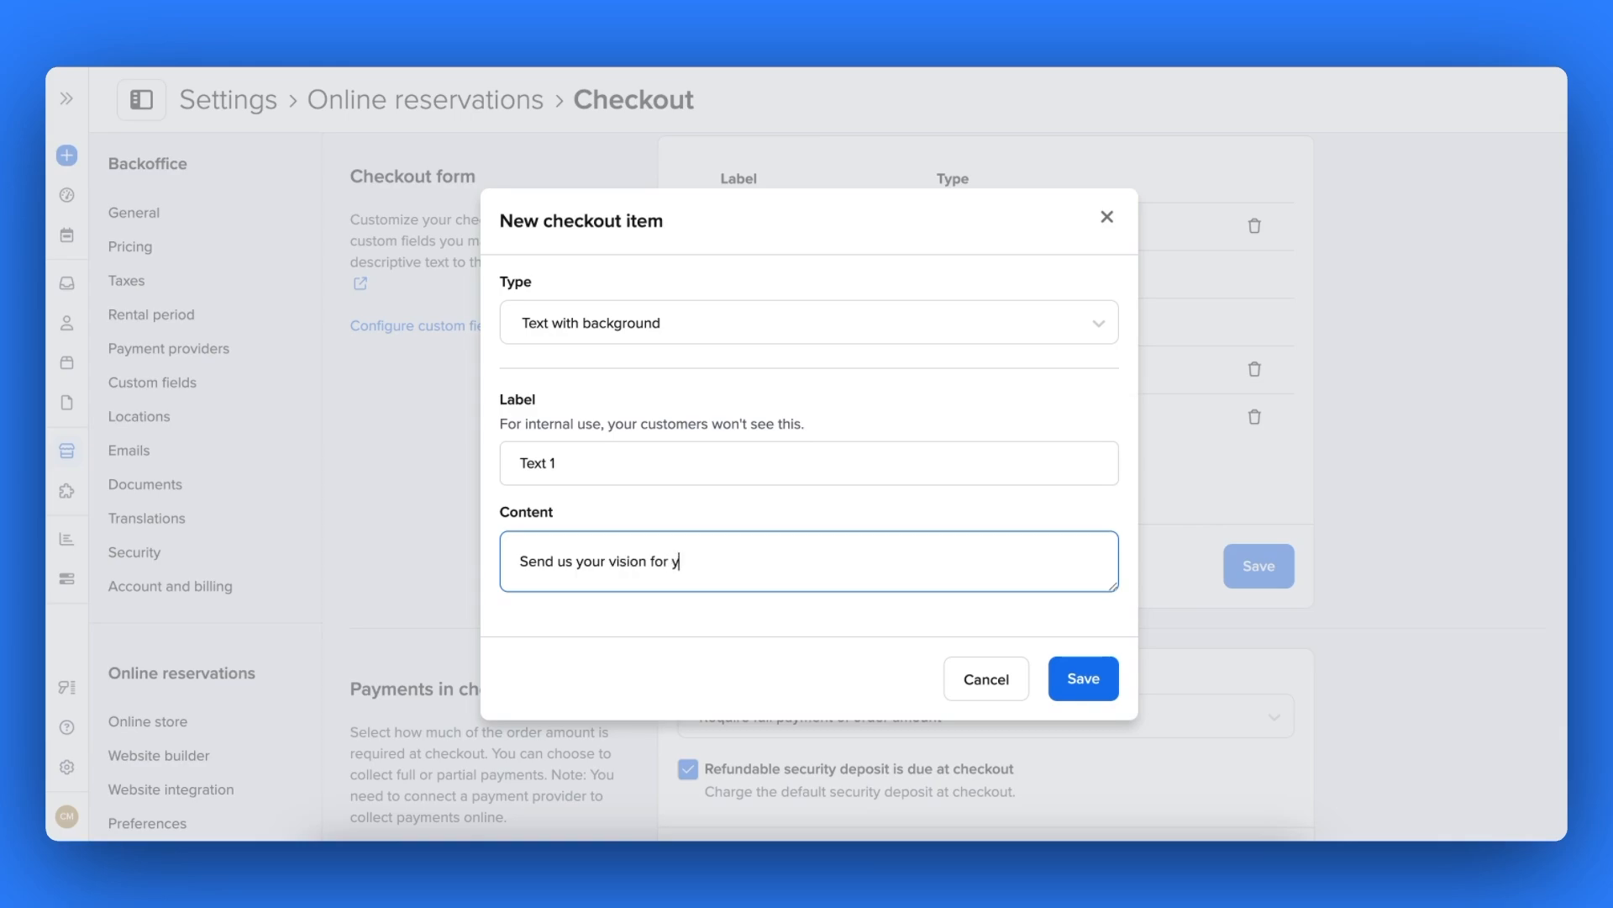
{"action": "type", "text": "dream day"}
{"action": "key", "text": "BackSpace"}
{"action": "key", "text": "BackSpace"}
{"action": "type", "text": "day!"}
{"action": "left_click", "coordinate": [1083, 678]}
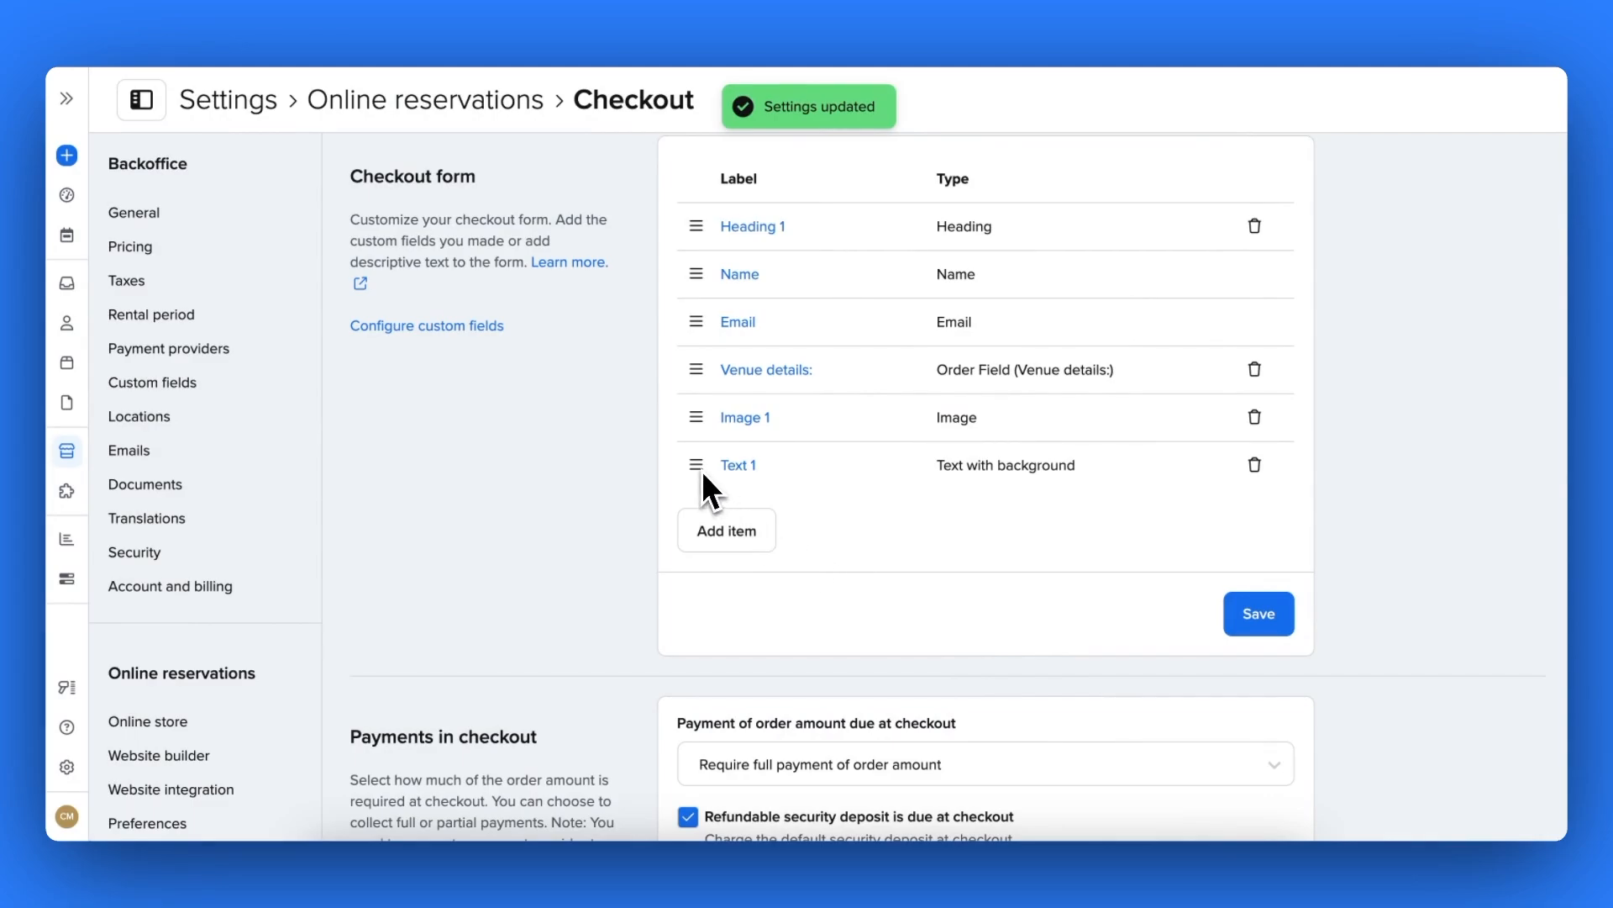
{"action": "left_click_drag", "start_coordinate": [705, 473], "coordinate": [707, 377]}
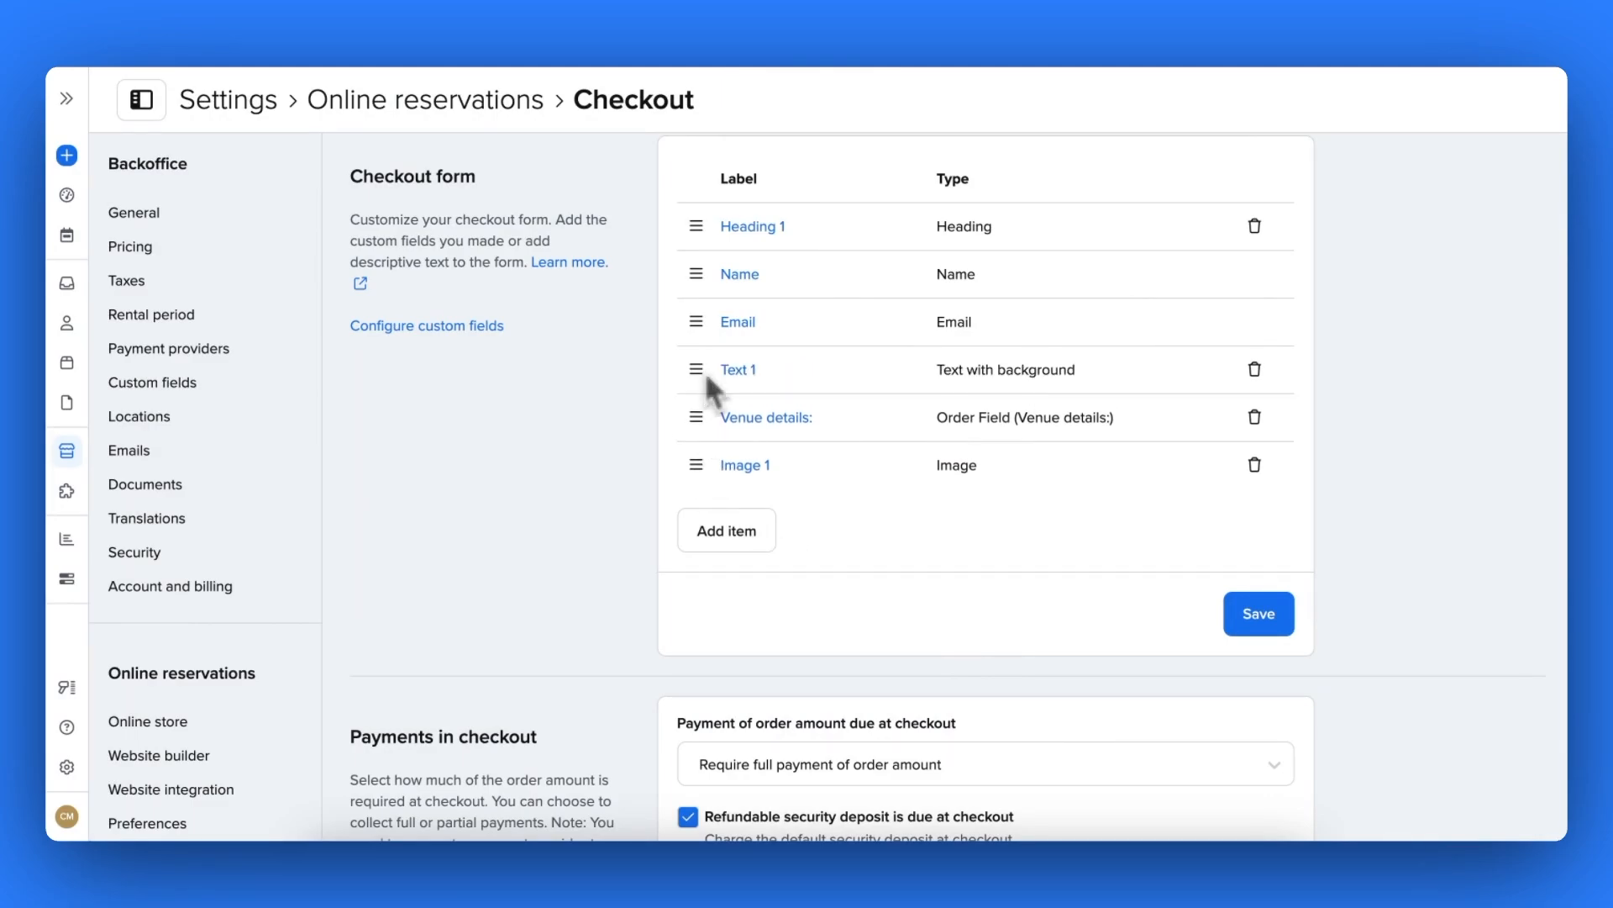
- Add an Email marketing consent item and save the checkout form settings
{"action": "left_click", "coordinate": [722, 528]}
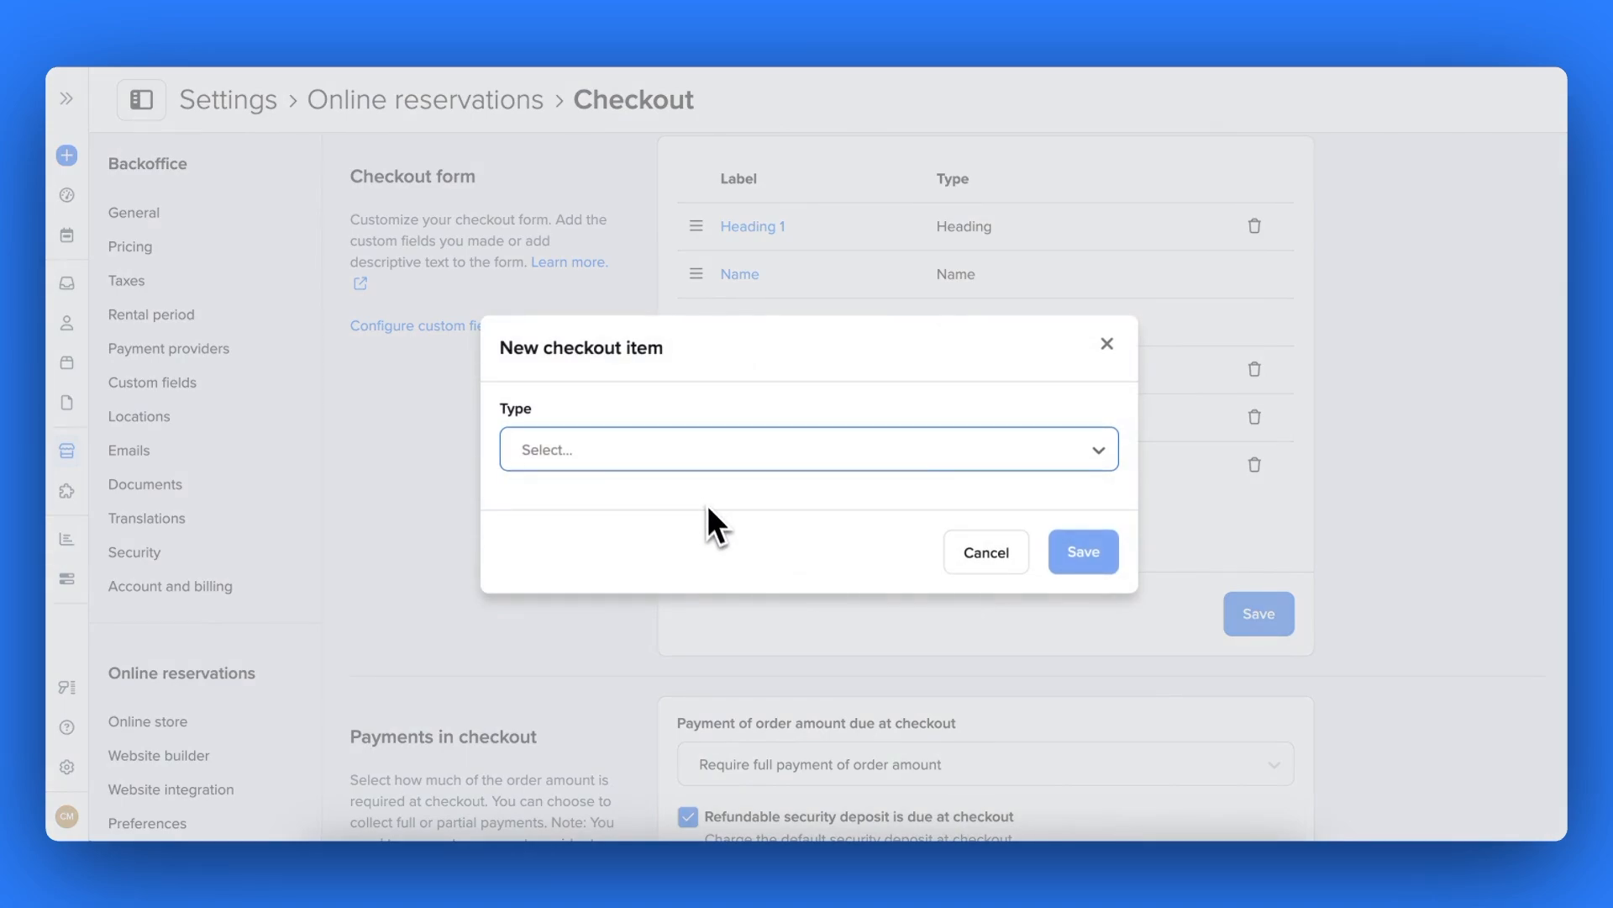
{"action": "left_click", "coordinate": [699, 463]}
{"action": "left_click", "coordinate": [677, 693]}
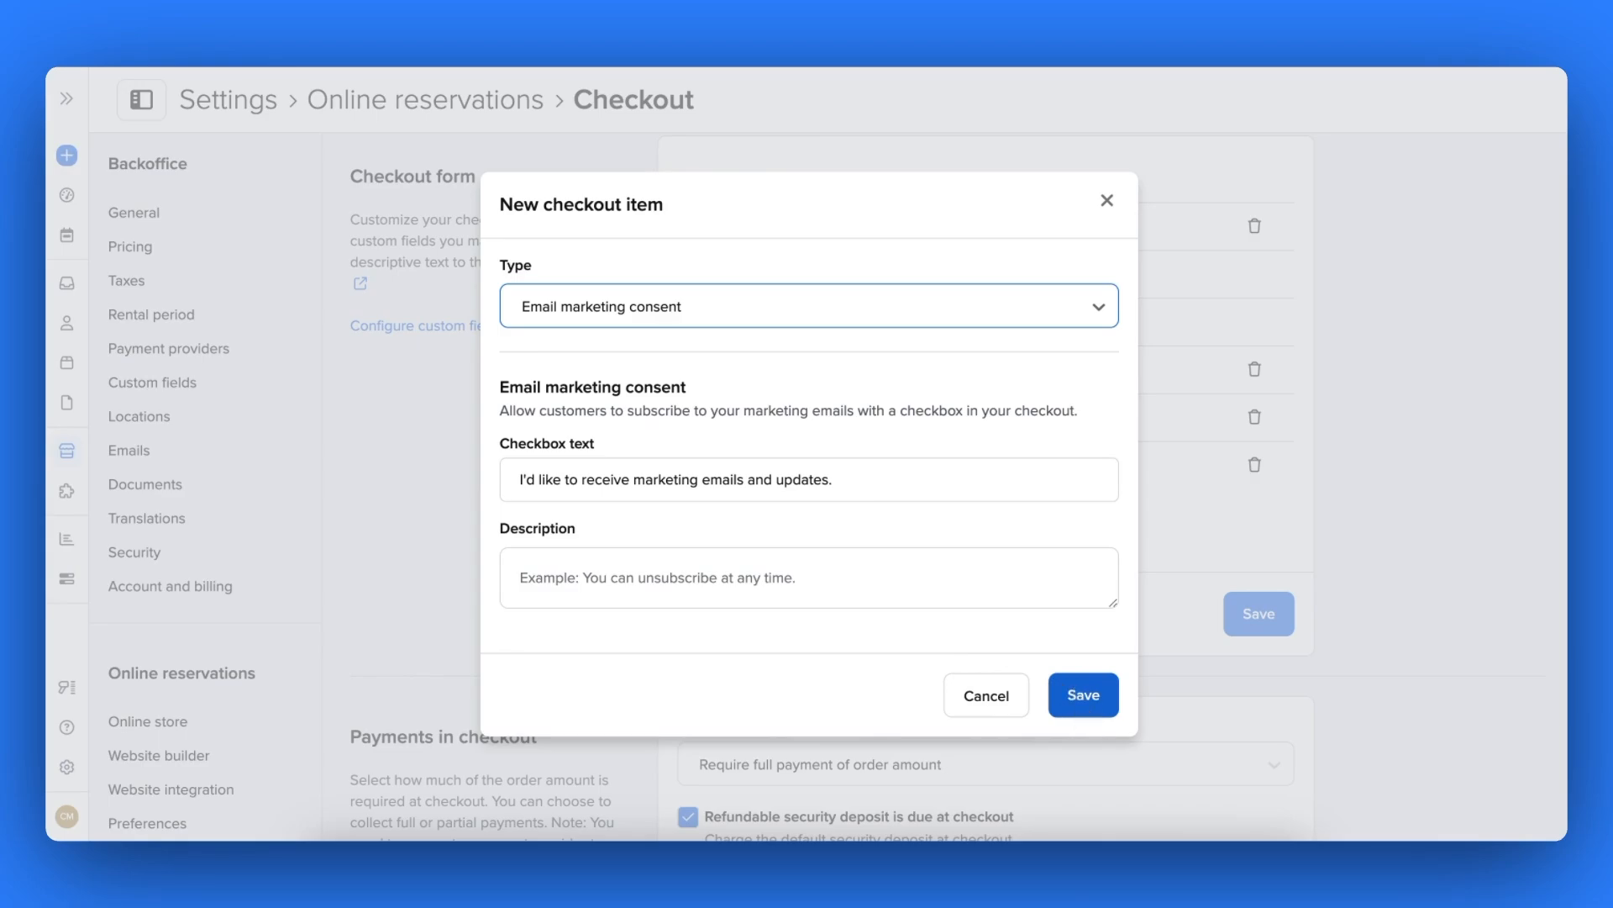
{"action": "left_click", "coordinate": [1079, 701]}
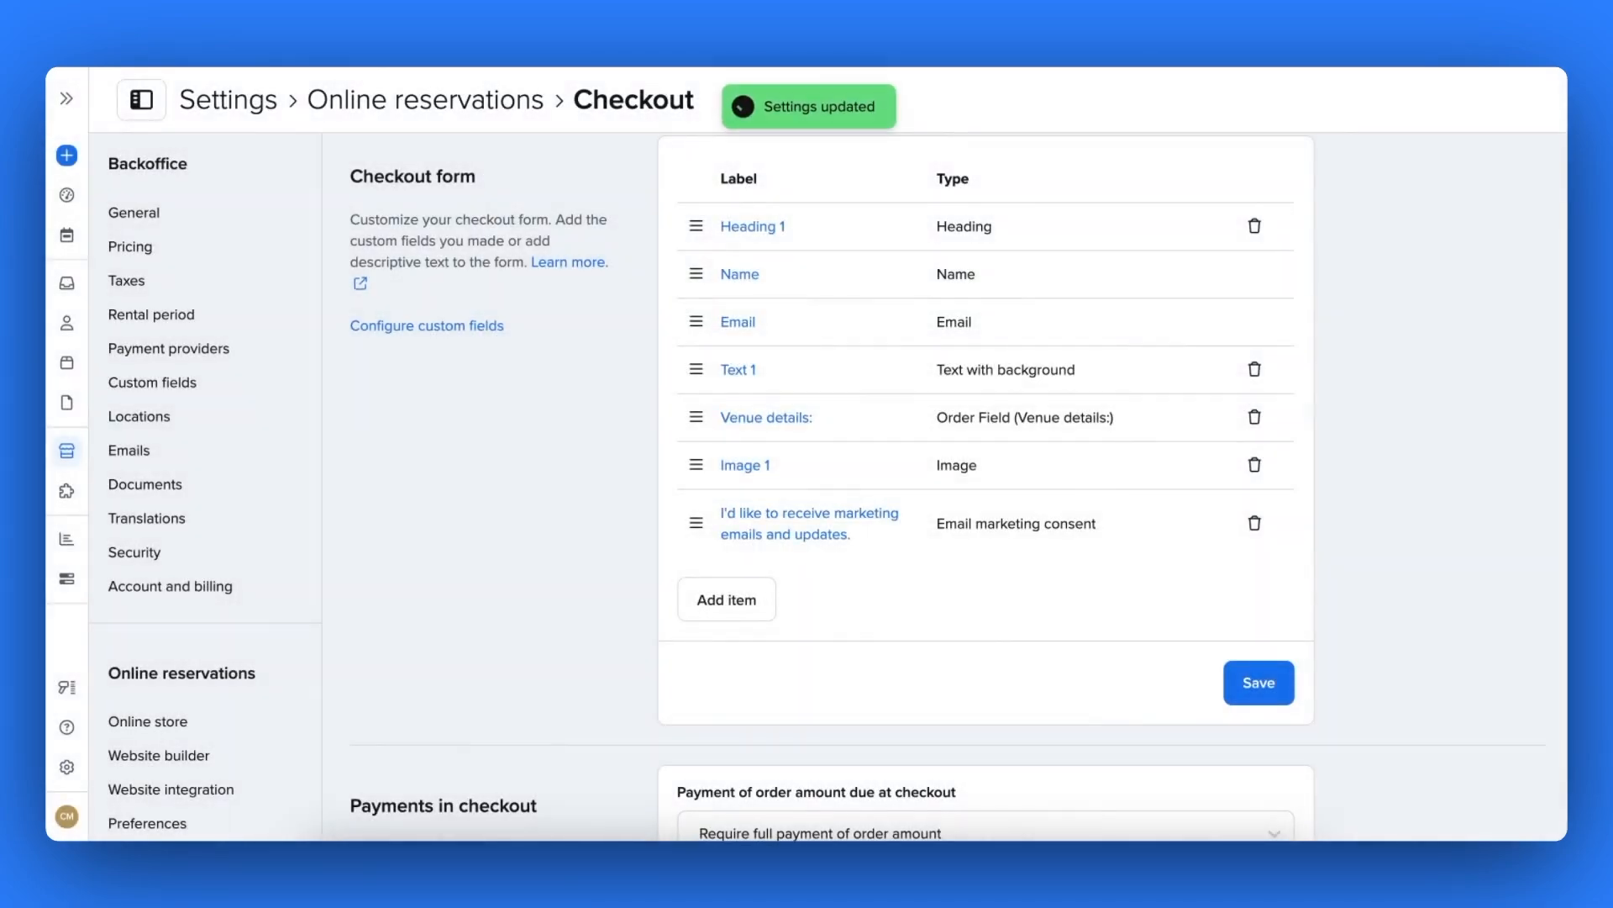
{"action": "left_click", "coordinate": [1257, 687]}
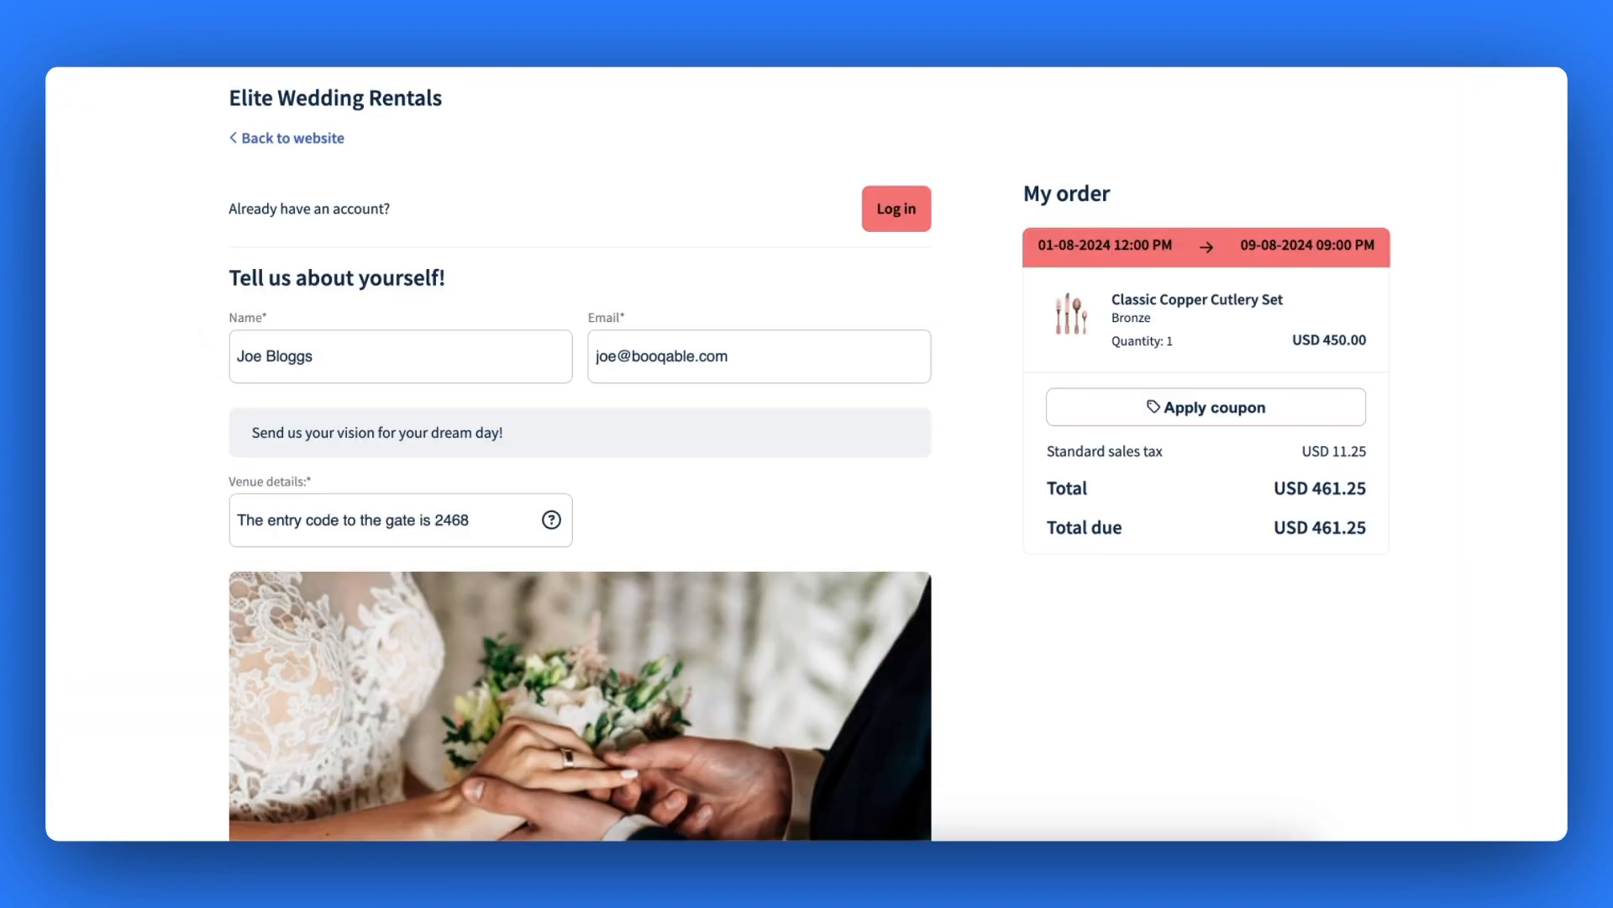
- Highlight the 'Tell us about yourself!' heading and the dream-day message on the storefront checkout
{"action": "scroll", "coordinate": [807, 454], "scroll_direction": "down", "scroll_amount": 3}
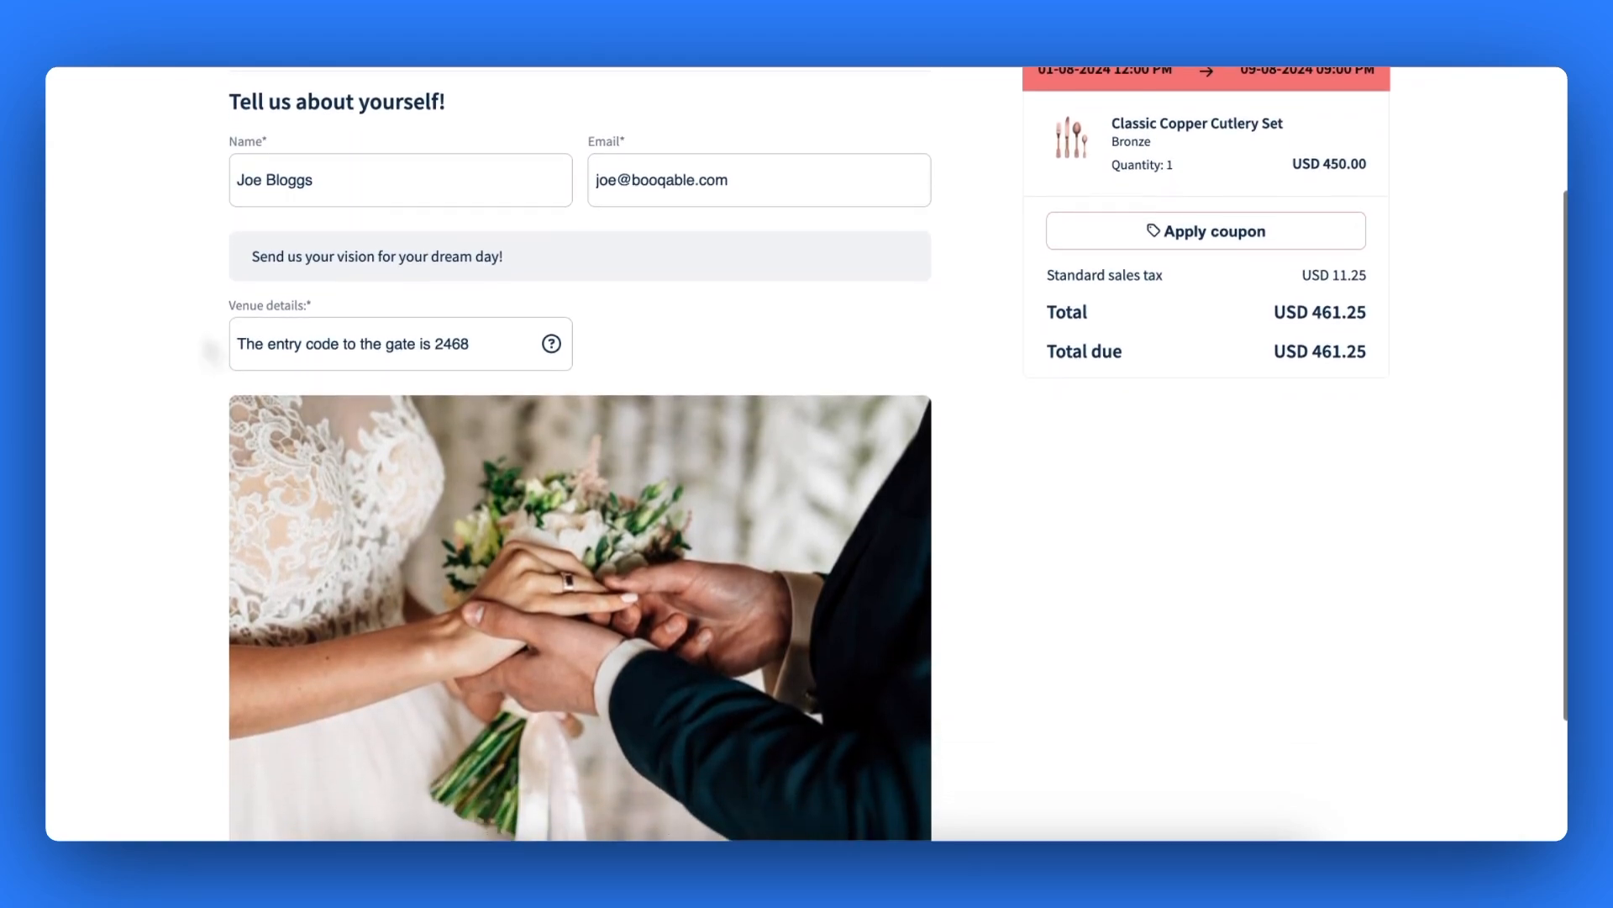
{"action": "triple_click", "coordinate": [305, 108]}
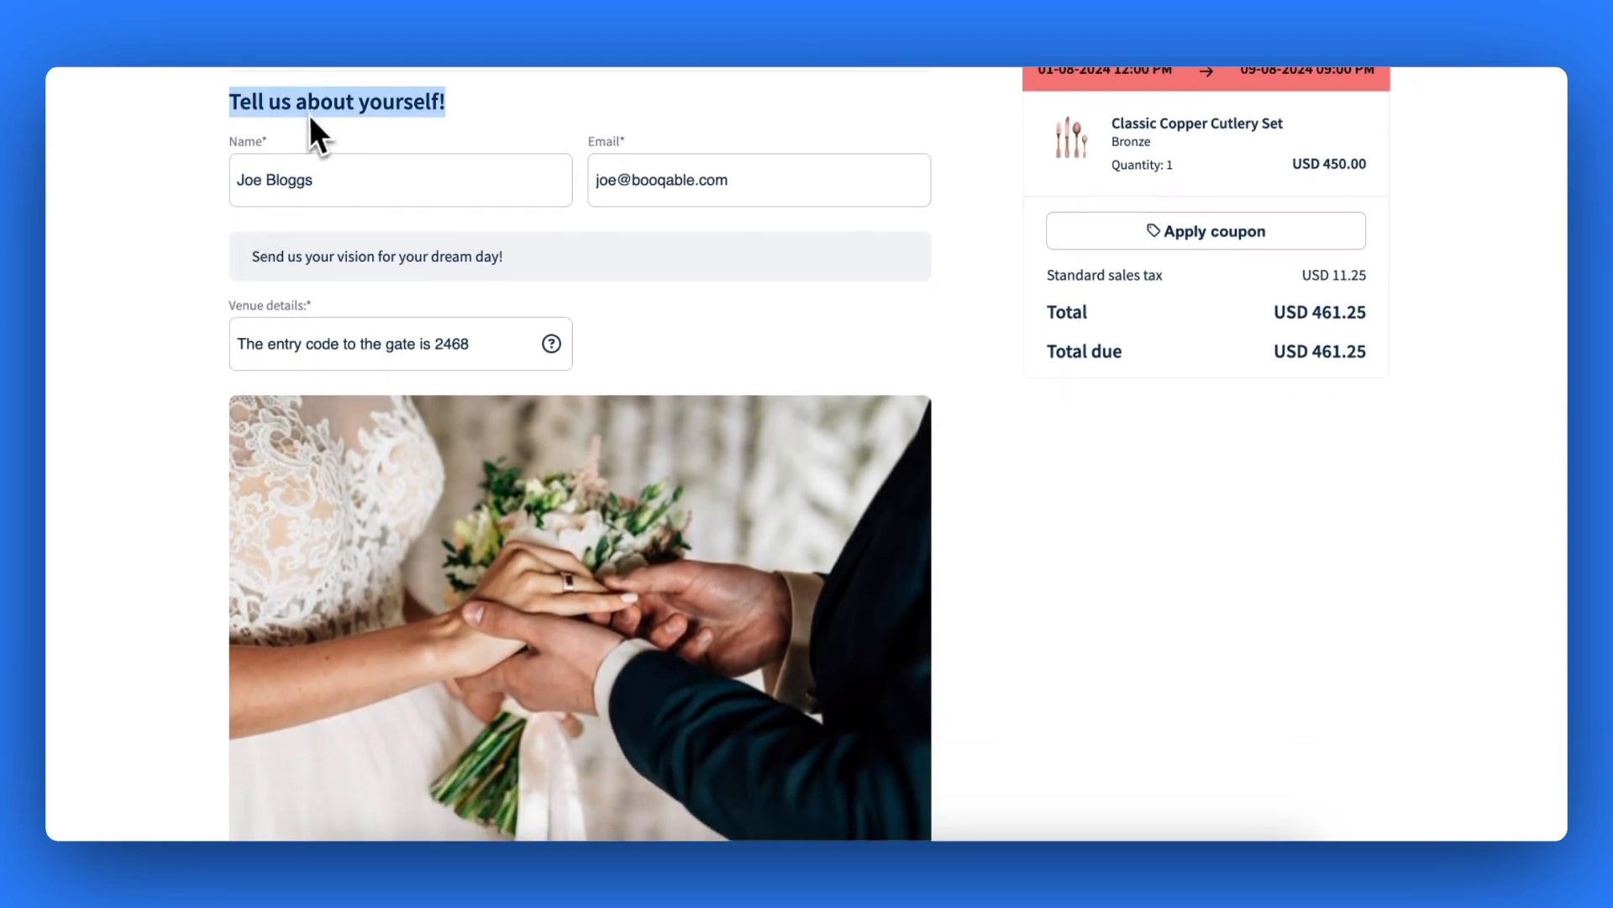
{"action": "triple_click", "coordinate": [262, 257]}
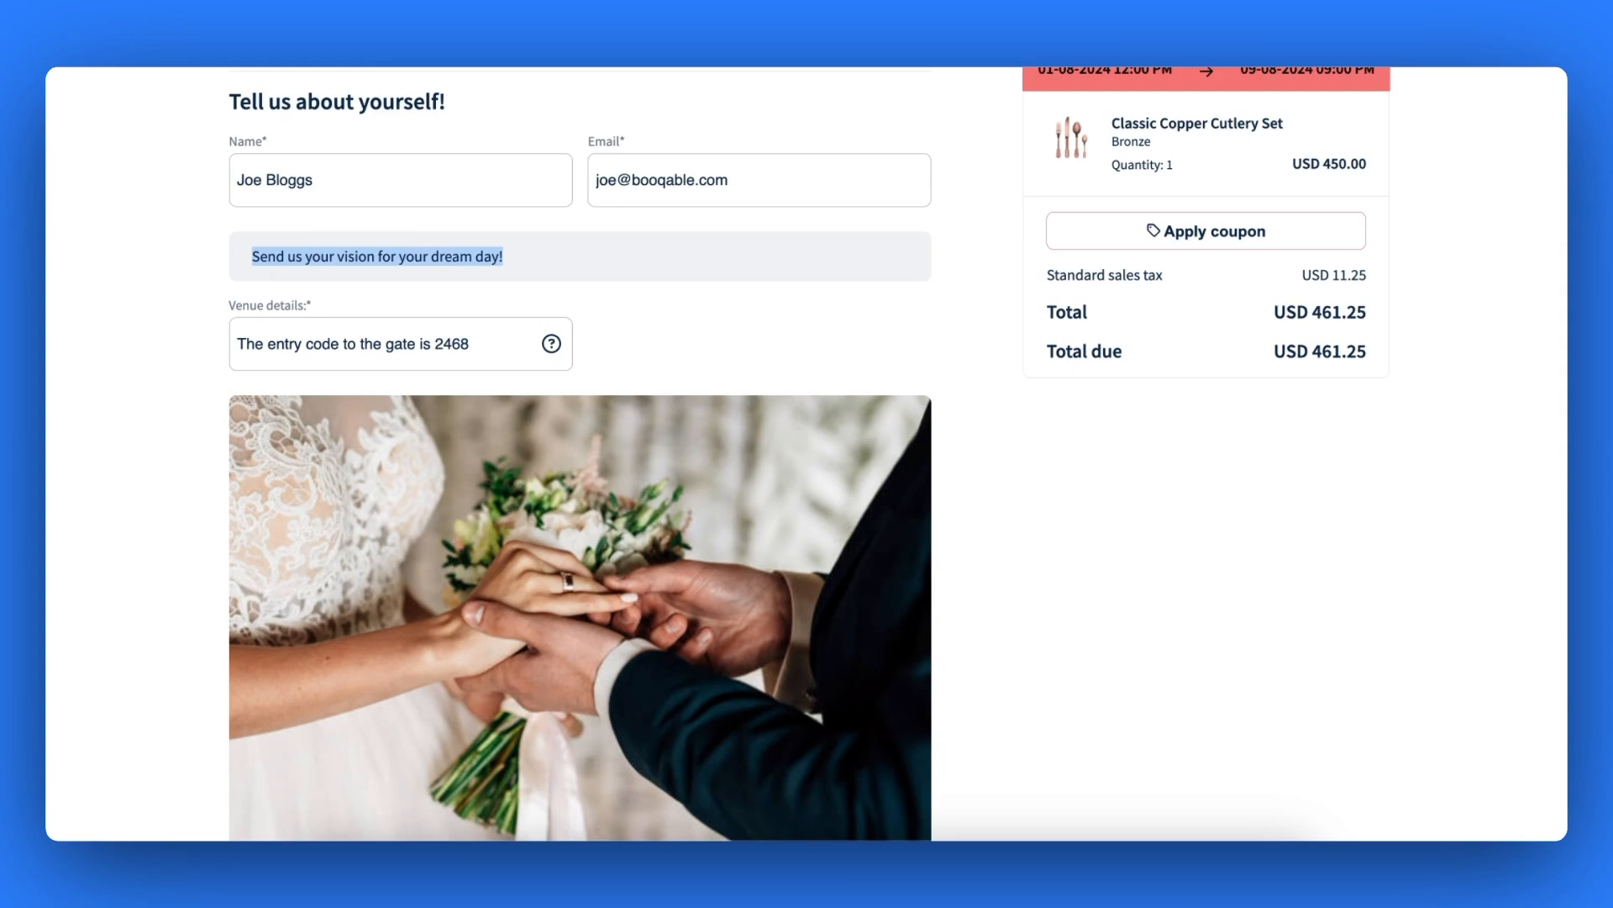
{"action": "left_click", "coordinate": [220, 289]}
- Tick the marketing-emails consent checkbox below the wedding image
{"action": "scroll", "coordinate": [220, 289], "scroll_direction": "down", "scroll_amount": 2}
{"action": "scroll", "coordinate": [807, 454], "scroll_direction": "down", "scroll_amount": 2}
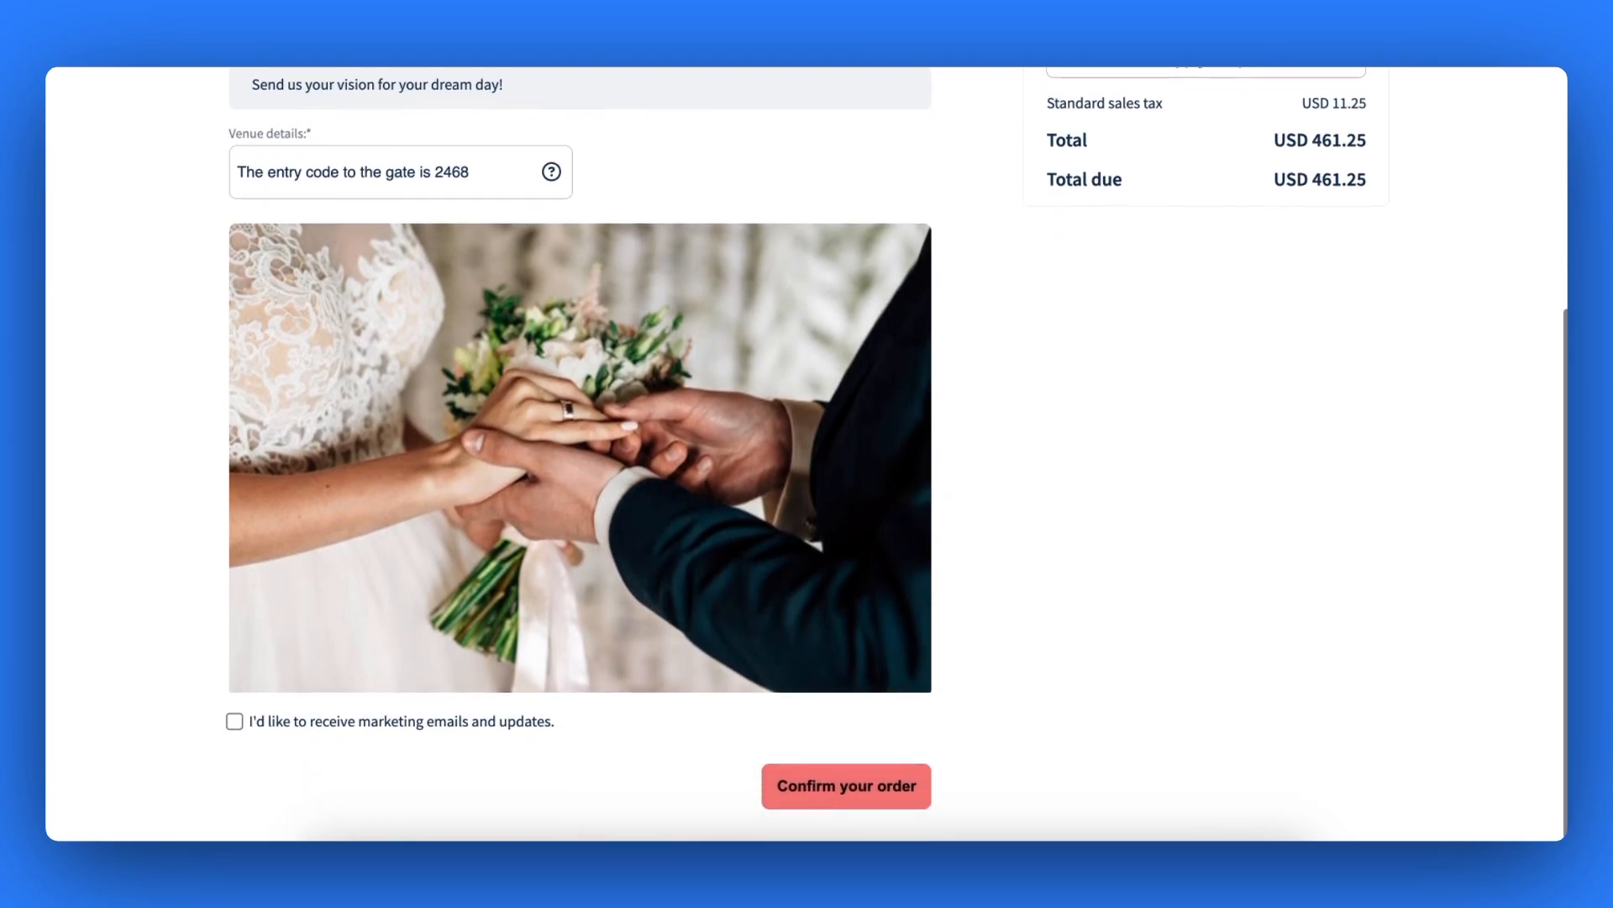
{"action": "left_click", "coordinate": [235, 722]}
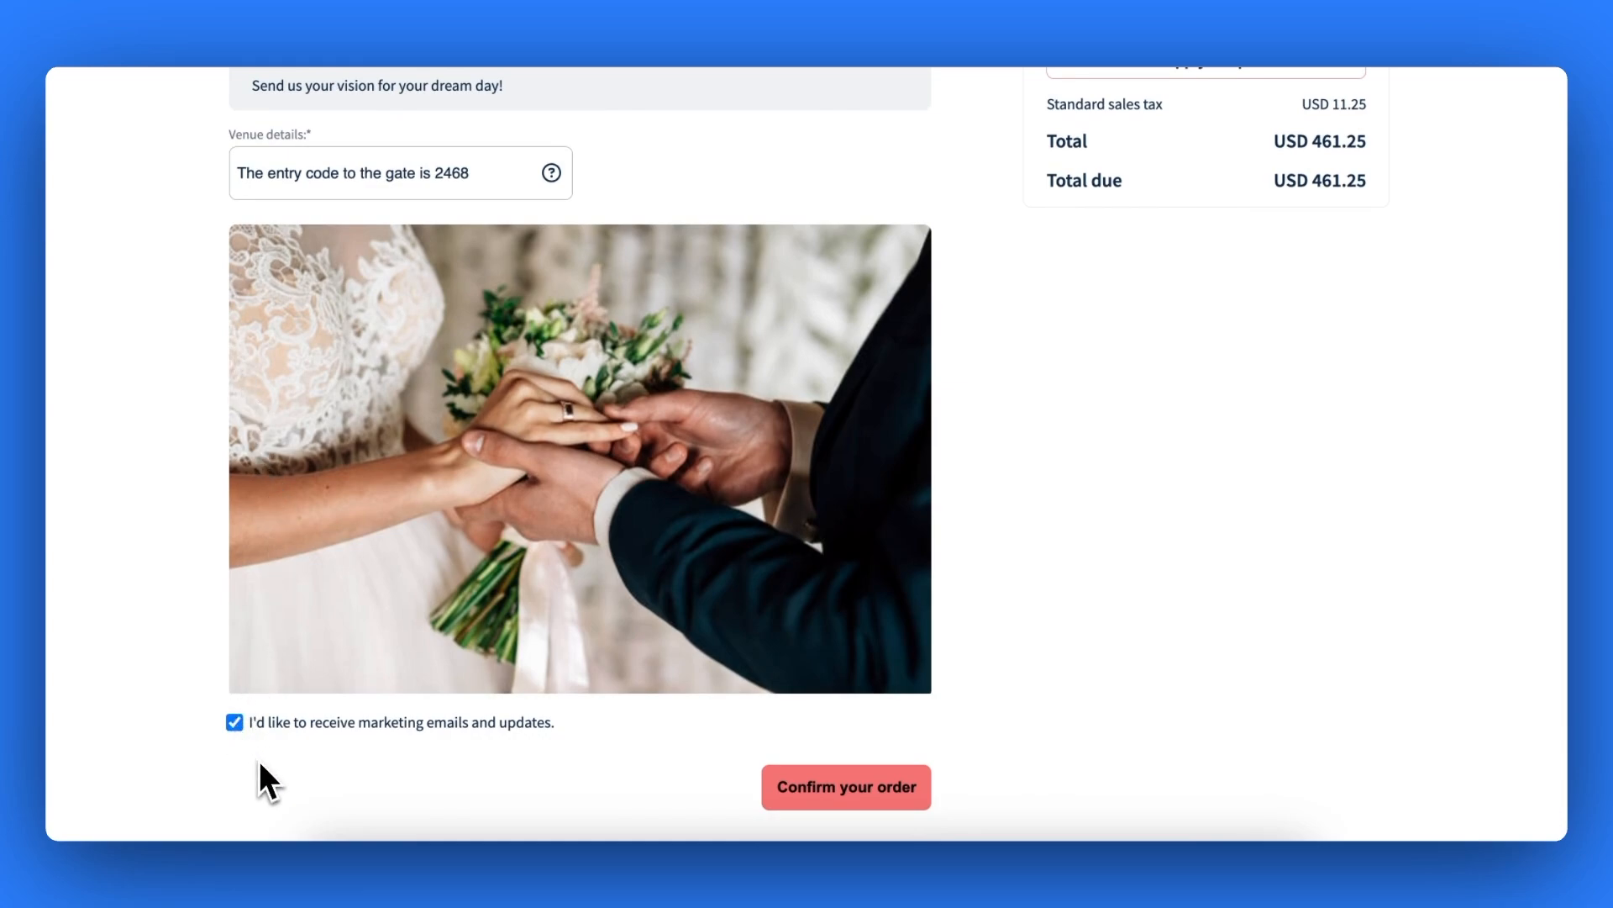
{"action": "scroll", "coordinate": [258, 760], "scroll_direction": "up", "scroll_amount": 3}
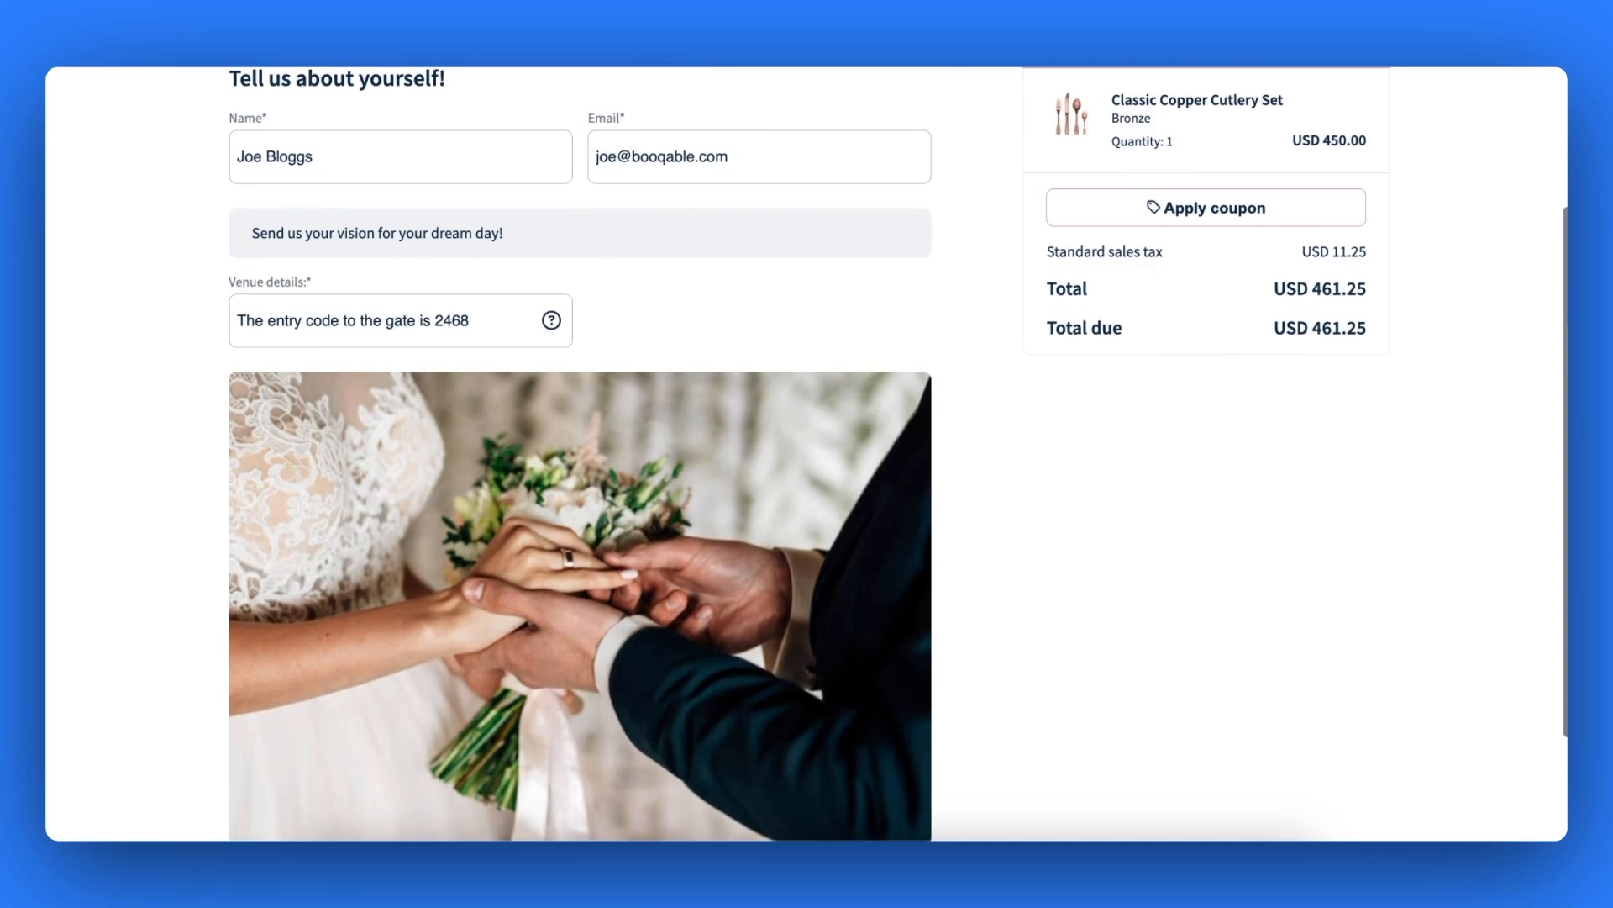
{"action": "scroll", "coordinate": [806, 454], "scroll_direction": "up", "scroll_amount": 4}
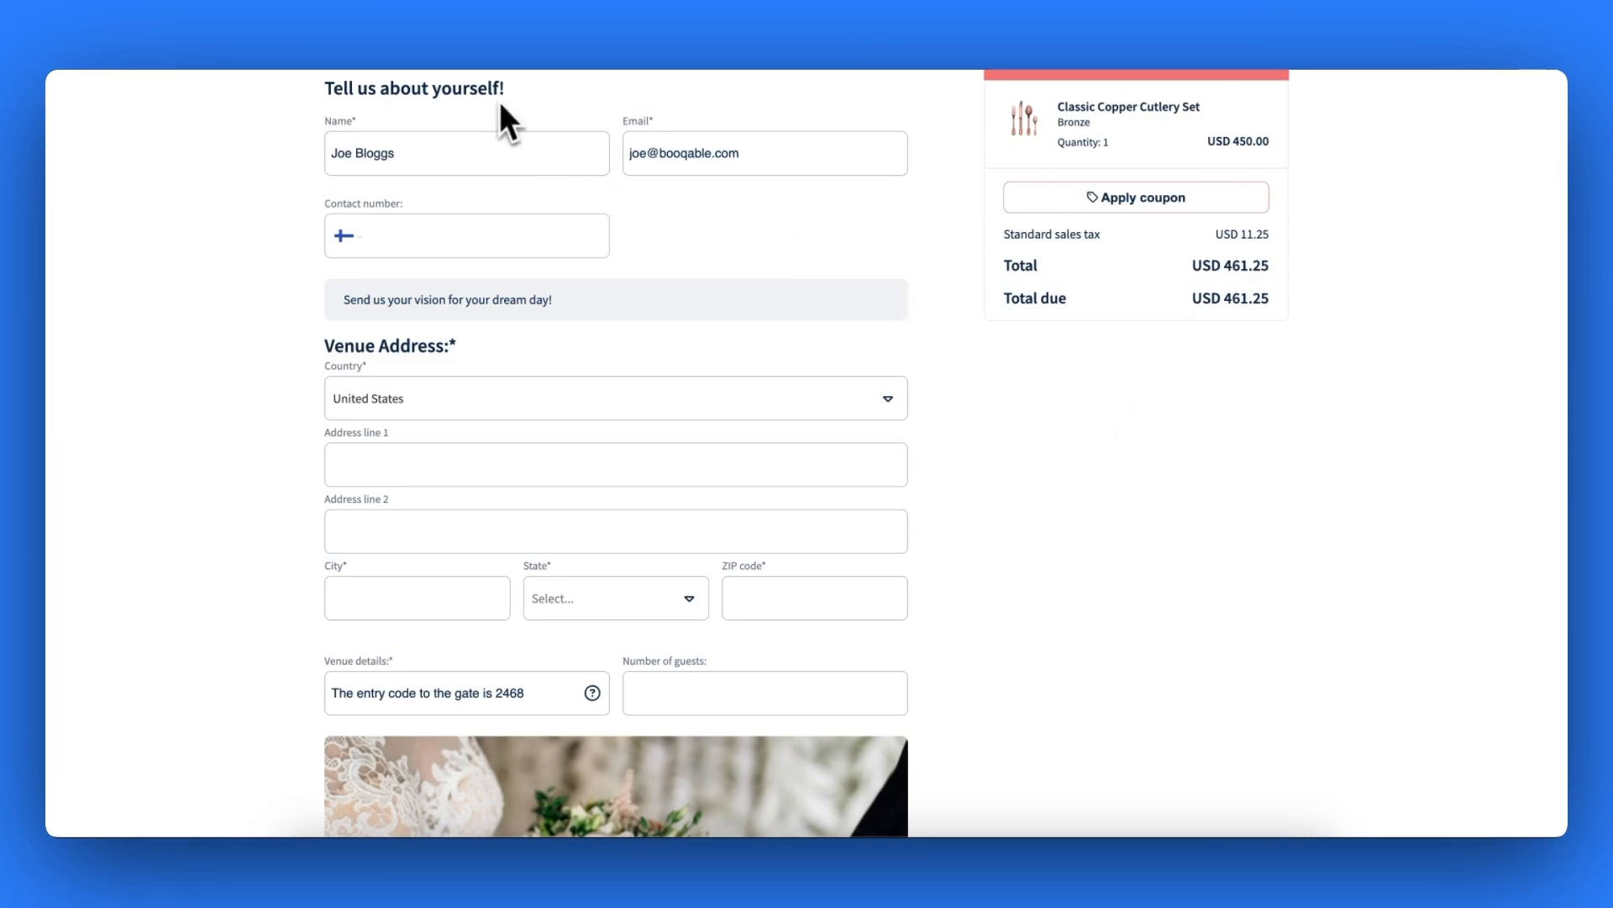
- Scroll the storefront checkout to review the heading, dream-day text, gate-code venue details and wedding image
{"action": "scroll", "coordinate": [526, 315], "scroll_direction": "down", "scroll_amount": 4}
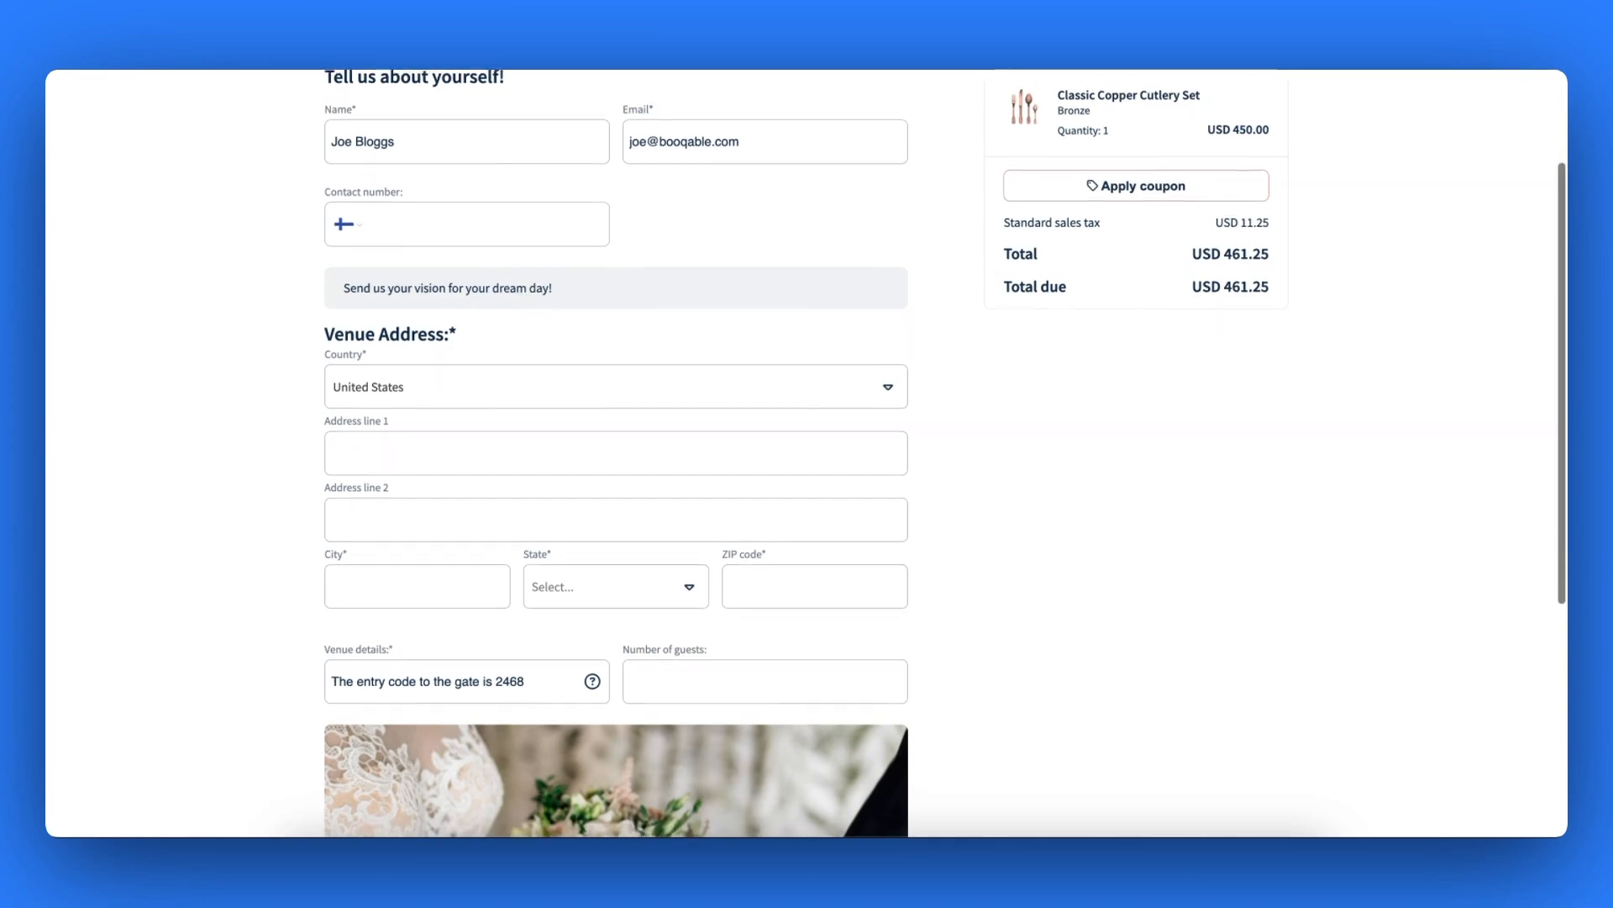
{"action": "scroll", "coordinate": [616, 453], "scroll_direction": "down", "scroll_amount": 5}
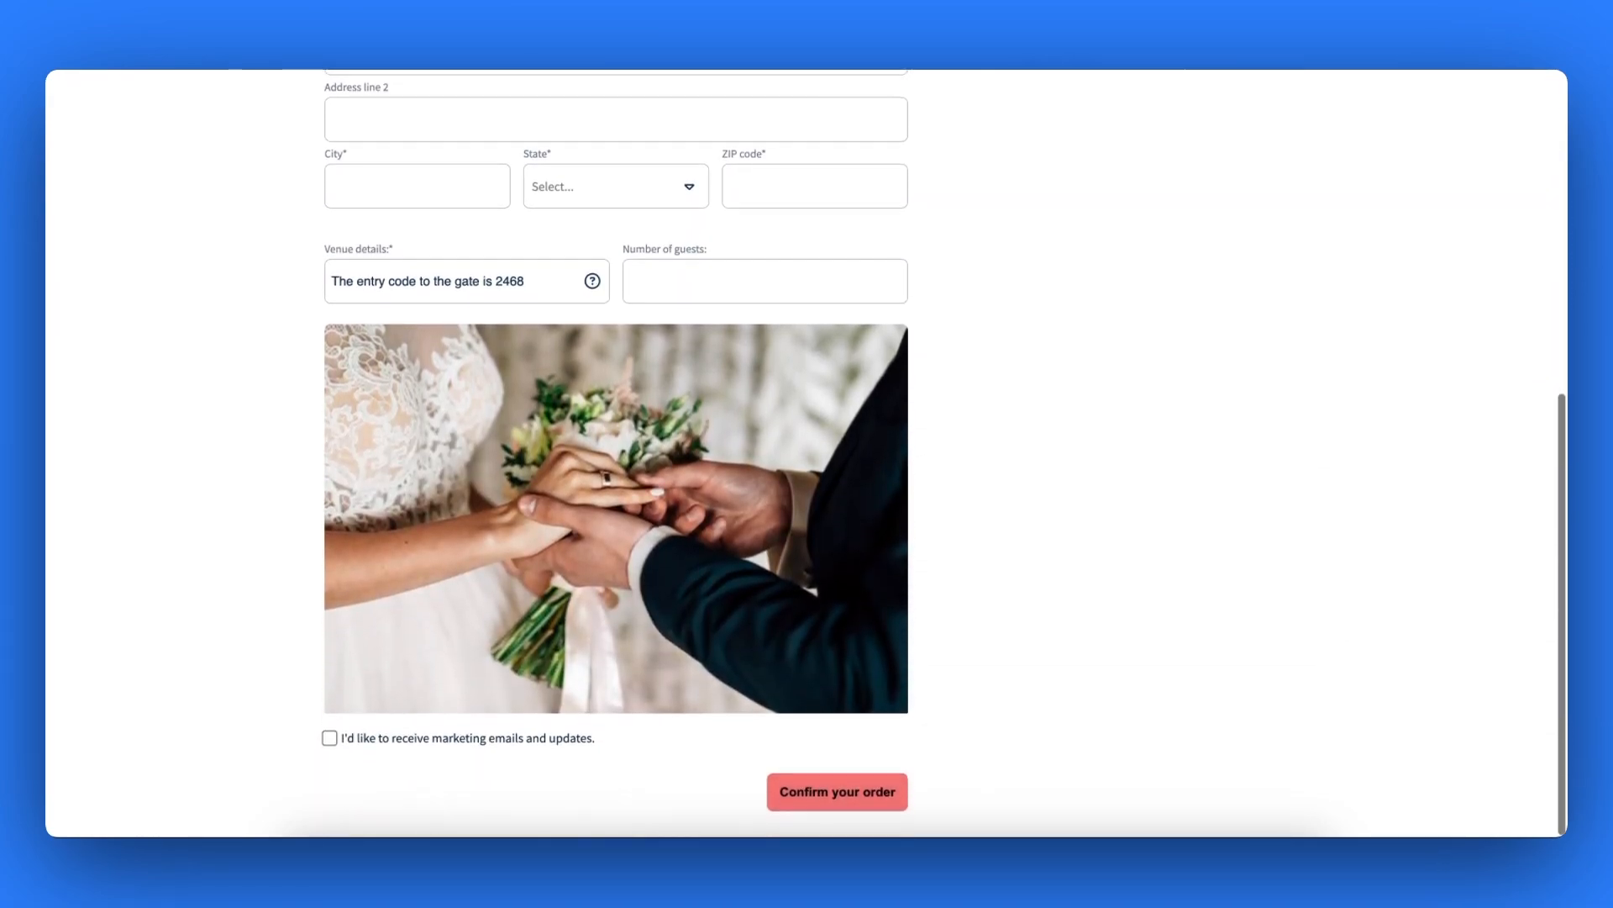
{"action": "scroll", "coordinate": [526, 320], "scroll_direction": "up", "scroll_amount": 4}
{"action": "scroll", "coordinate": [616, 454], "scroll_direction": "up", "scroll_amount": 3}
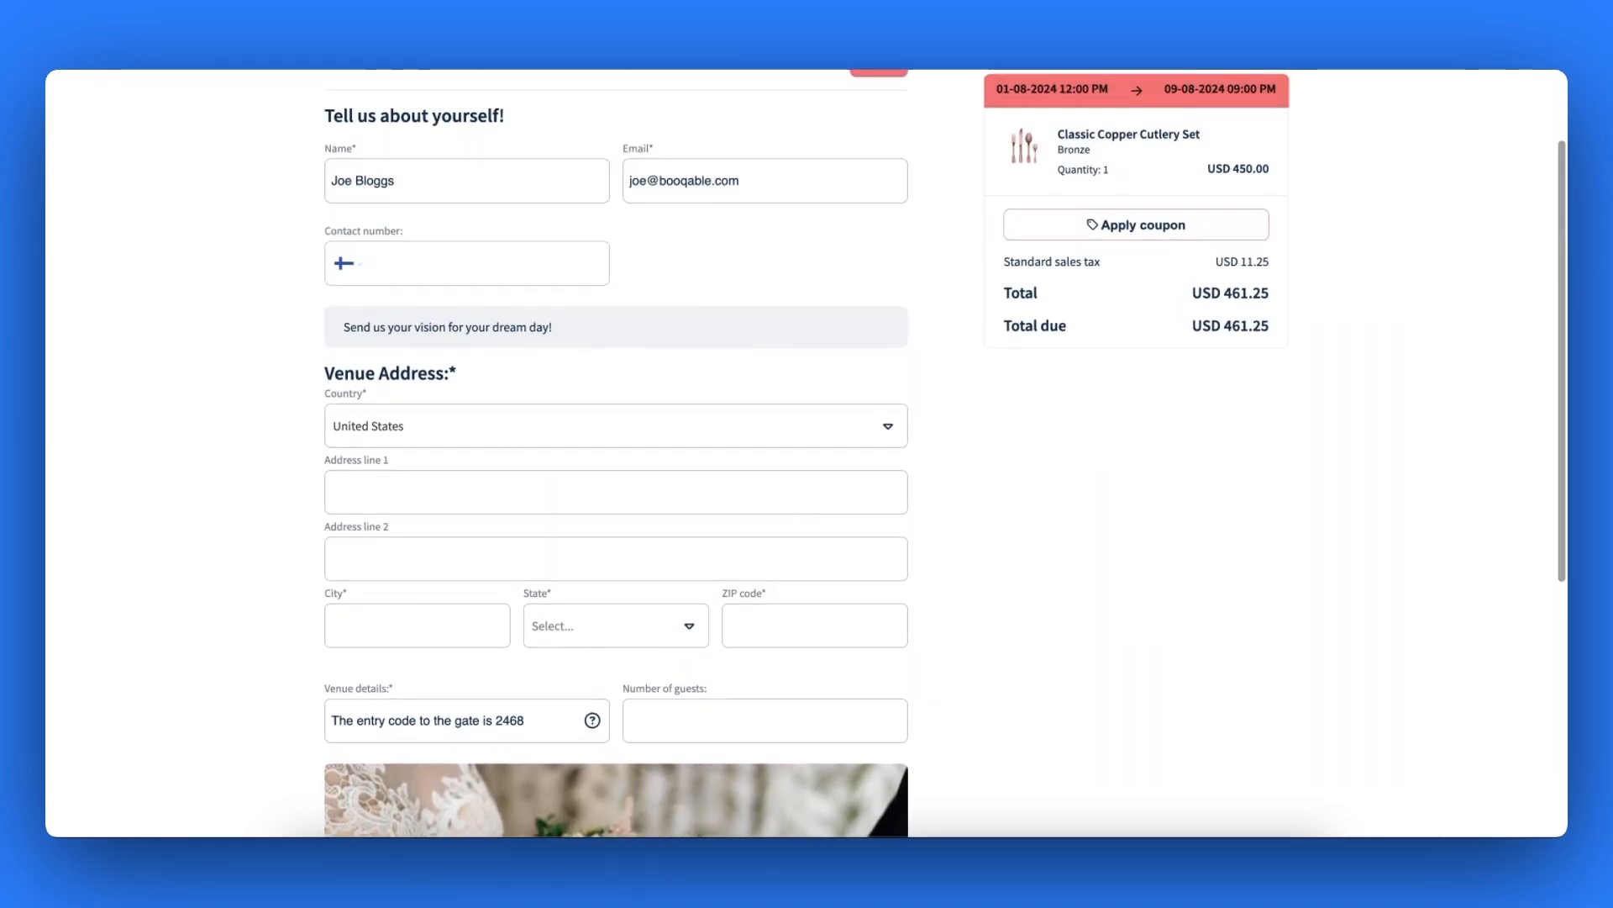
{"action": "scroll", "coordinate": [616, 454], "scroll_direction": "down", "scroll_amount": 1}
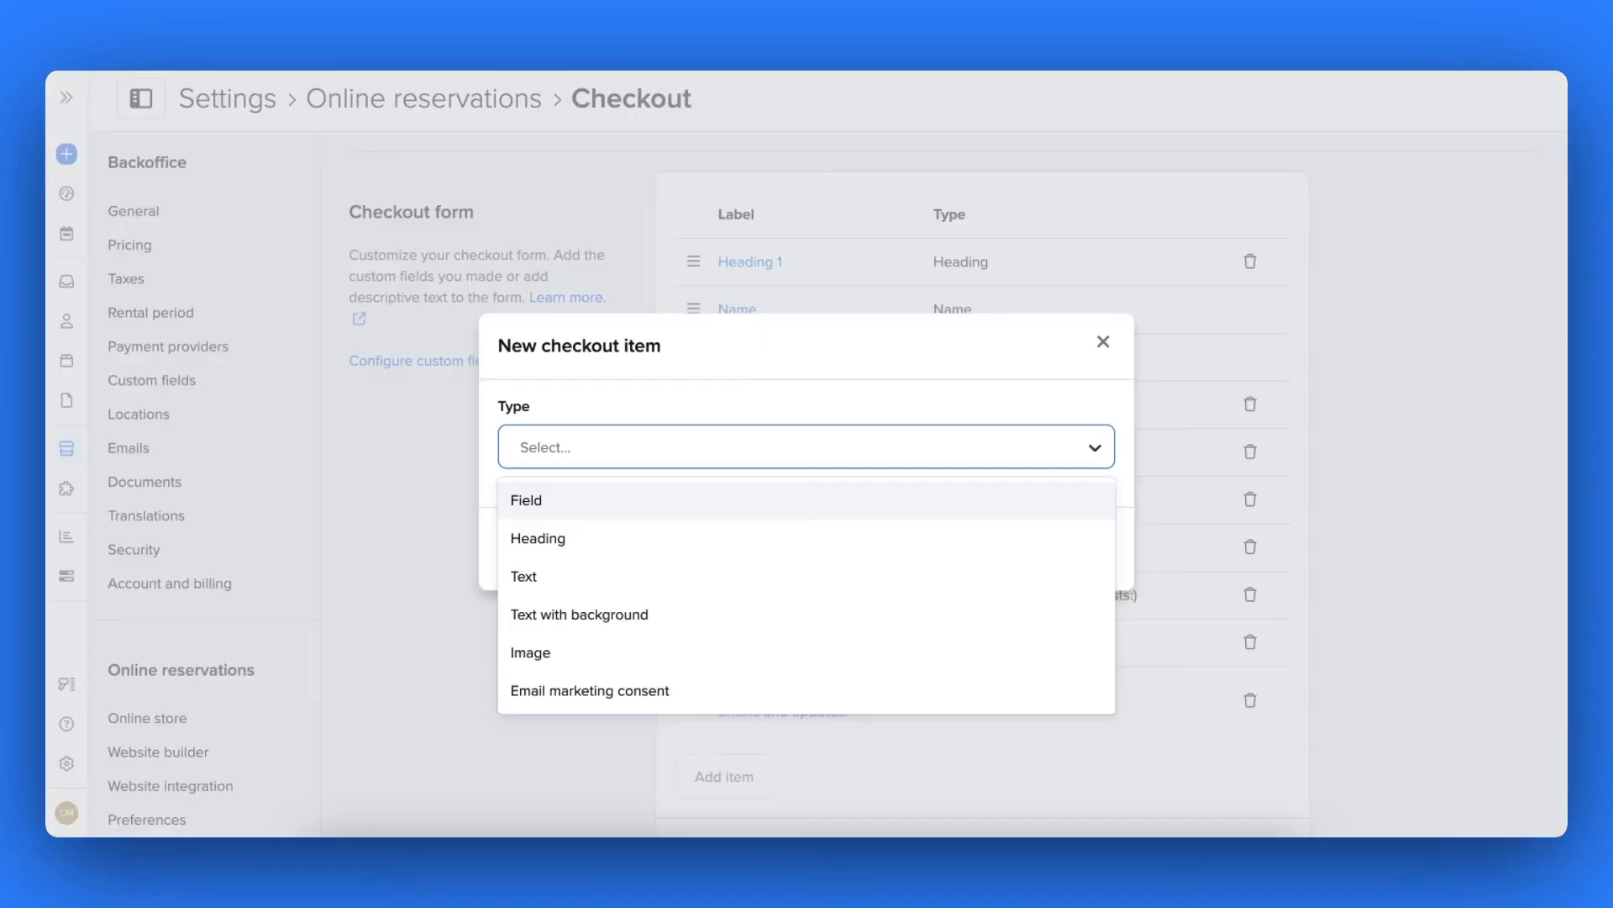